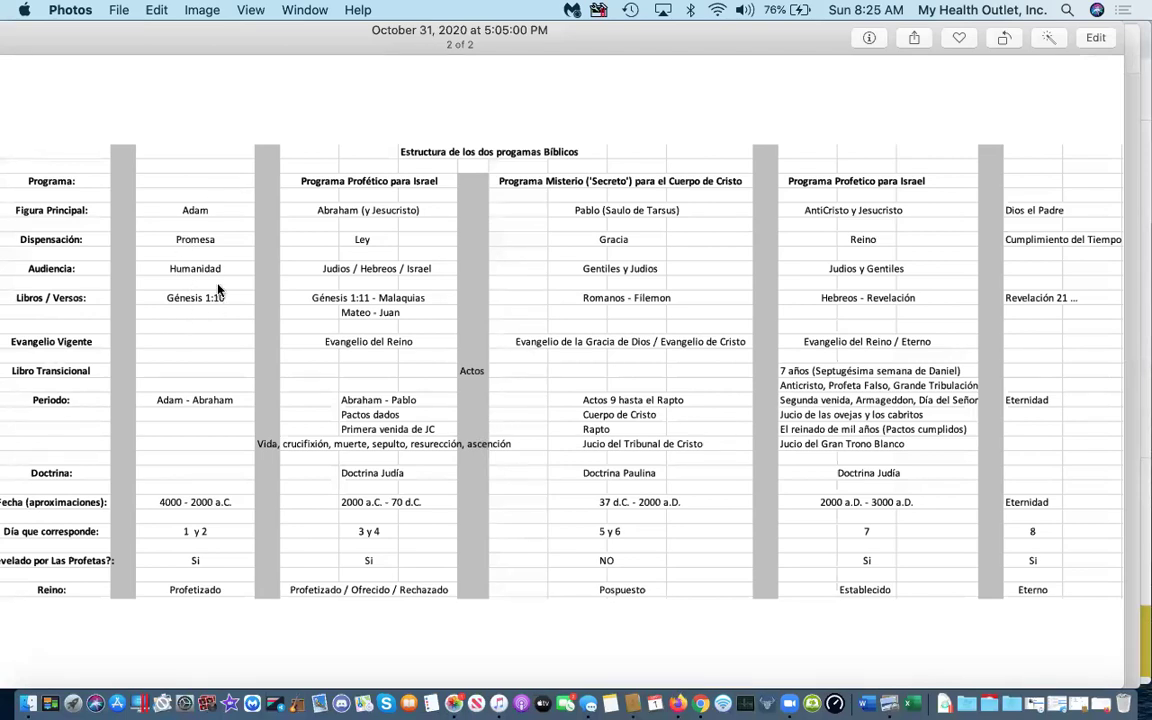
{"action": "mouse_move", "coordinate": [92, 224]}
{"action": "mouse_move", "coordinate": [5, 247]}
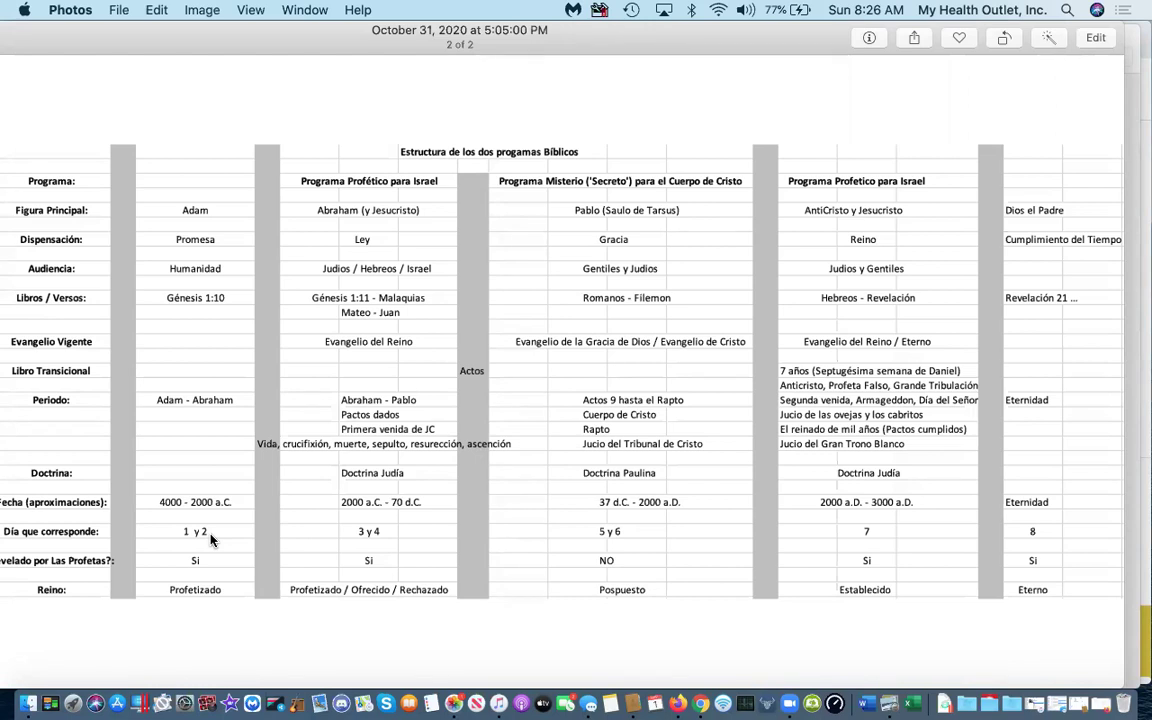
{"action": "scroll", "coordinate": [59, 518], "scroll_direction": "left", "scroll_amount": 1}
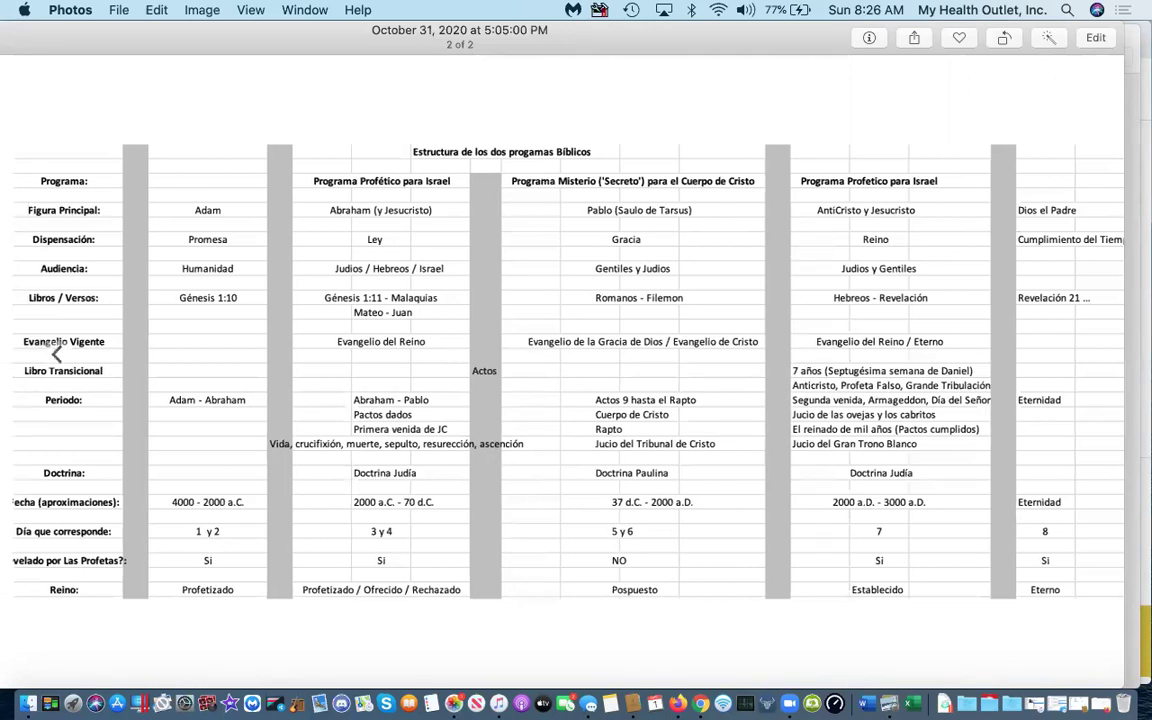
{"action": "scroll", "coordinate": [92, 428], "scroll_direction": "right", "scroll_amount": 1}
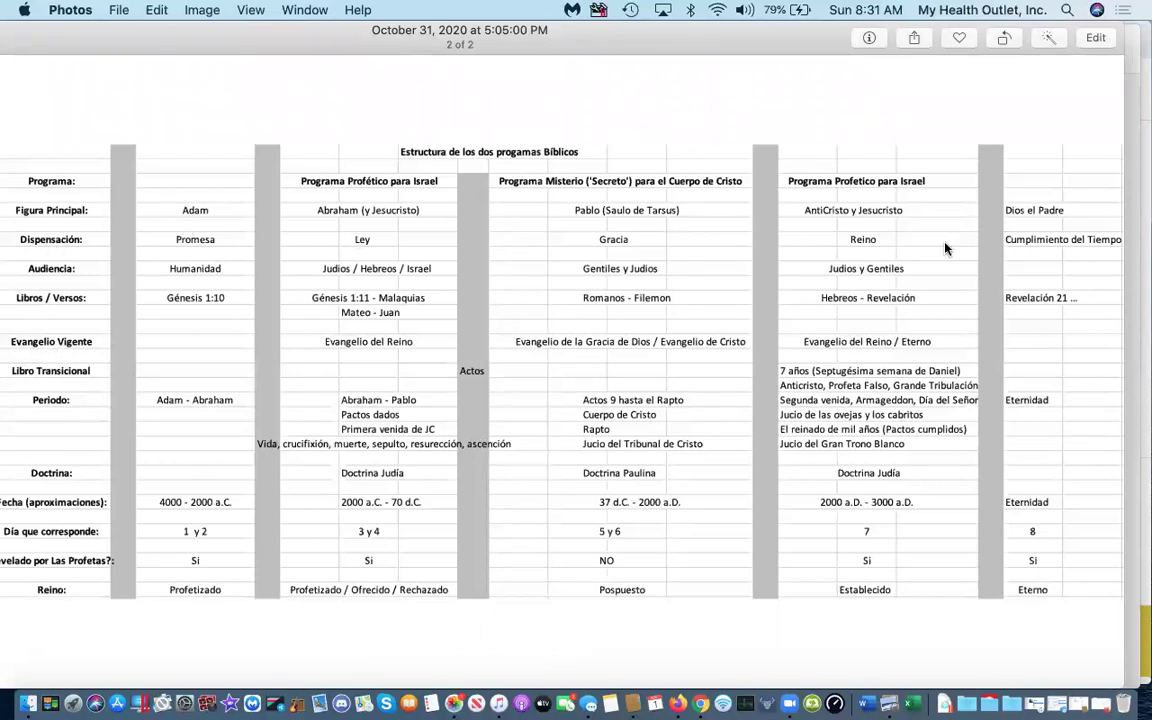
{"action": "mouse_move", "coordinate": [30, 216]}
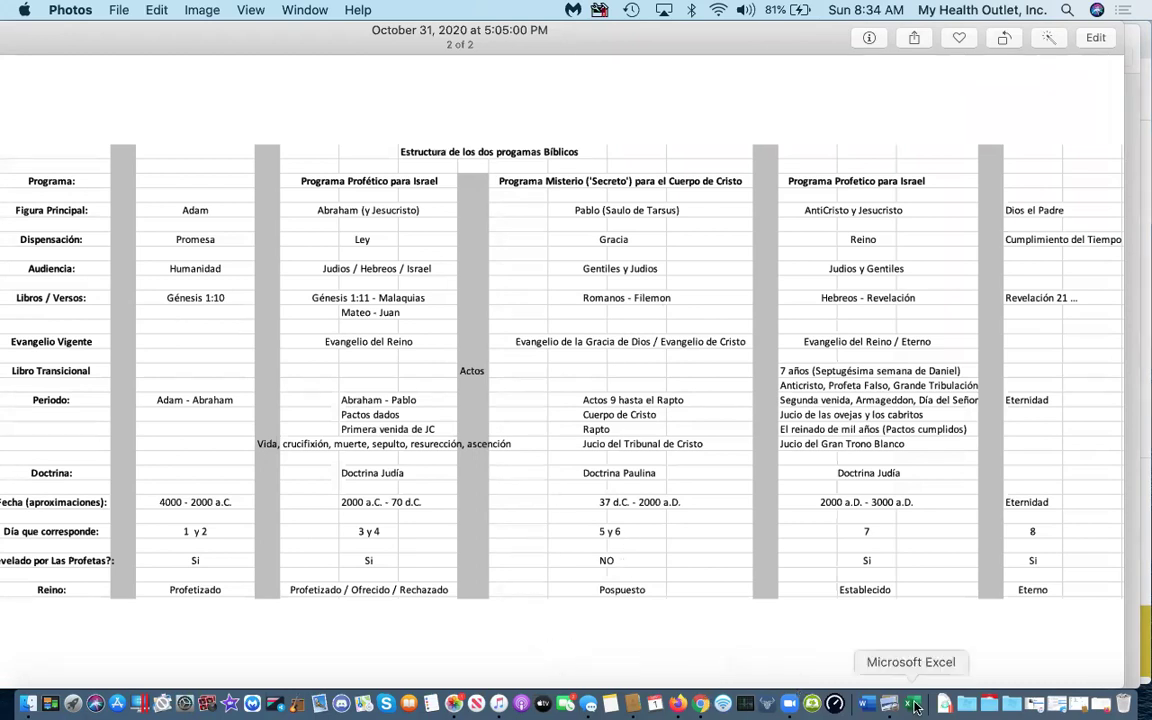
- Switch to Google Chrome, show the "Estructura de los dos progamas Bíblicos" spreadsheet, and go through the Periodo entries in the Adam column down to "Arca de Noé"
{"action": "left_click", "coordinate": [701, 704]}
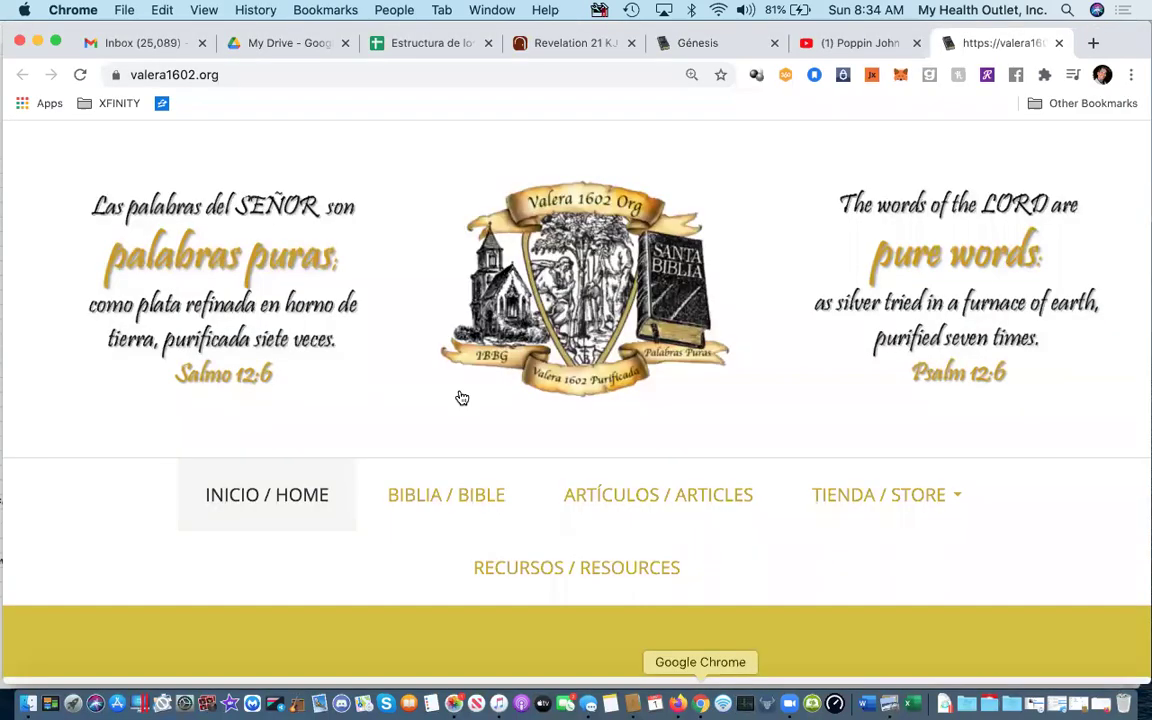
{"action": "left_click", "coordinate": [390, 45]}
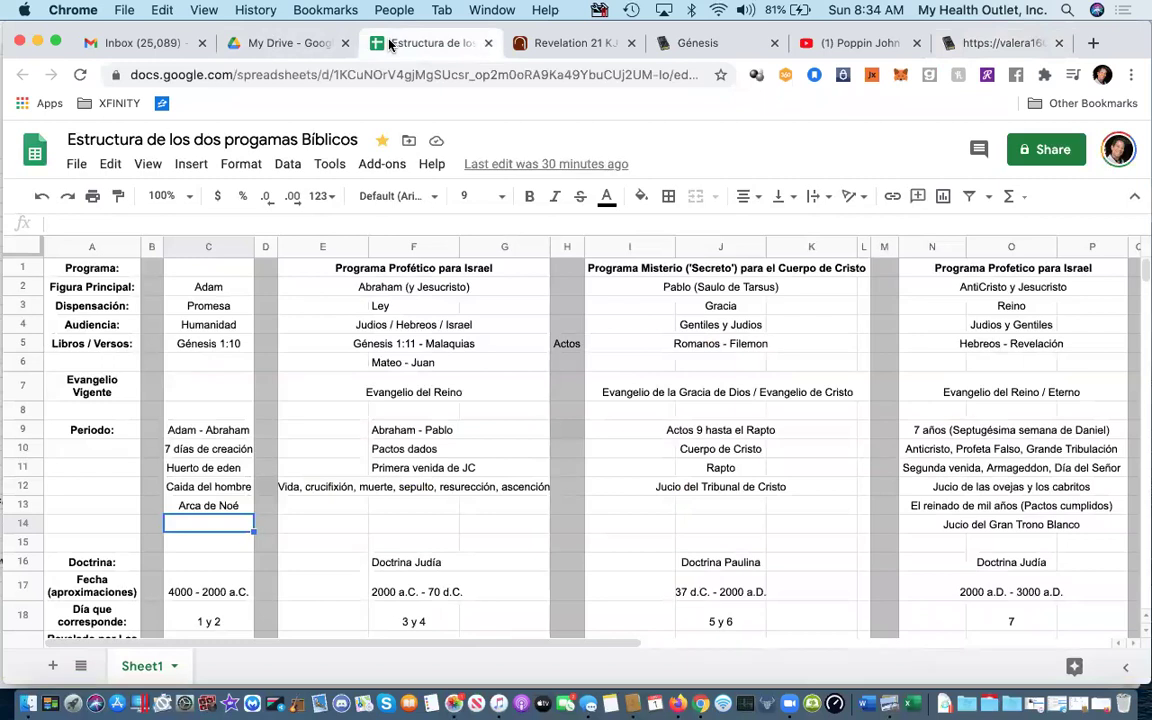
{"action": "left_click", "coordinate": [176, 431]}
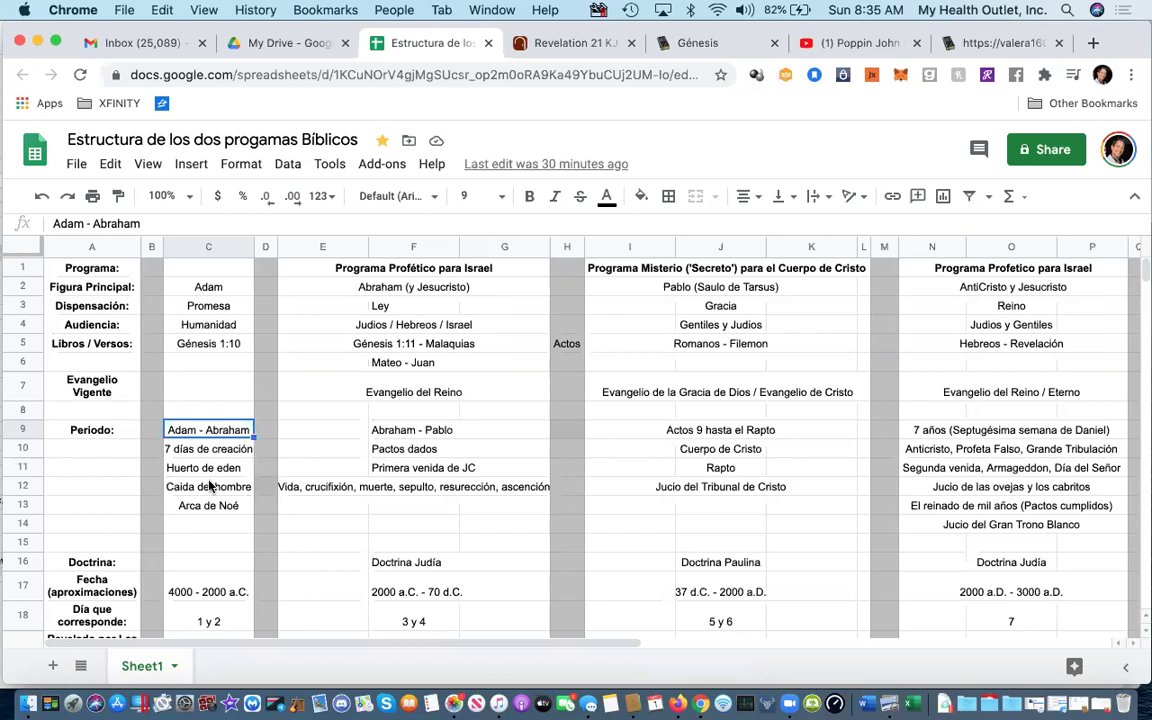
{"action": "left_click", "coordinate": [205, 467]}
{"action": "left_click", "coordinate": [193, 489]}
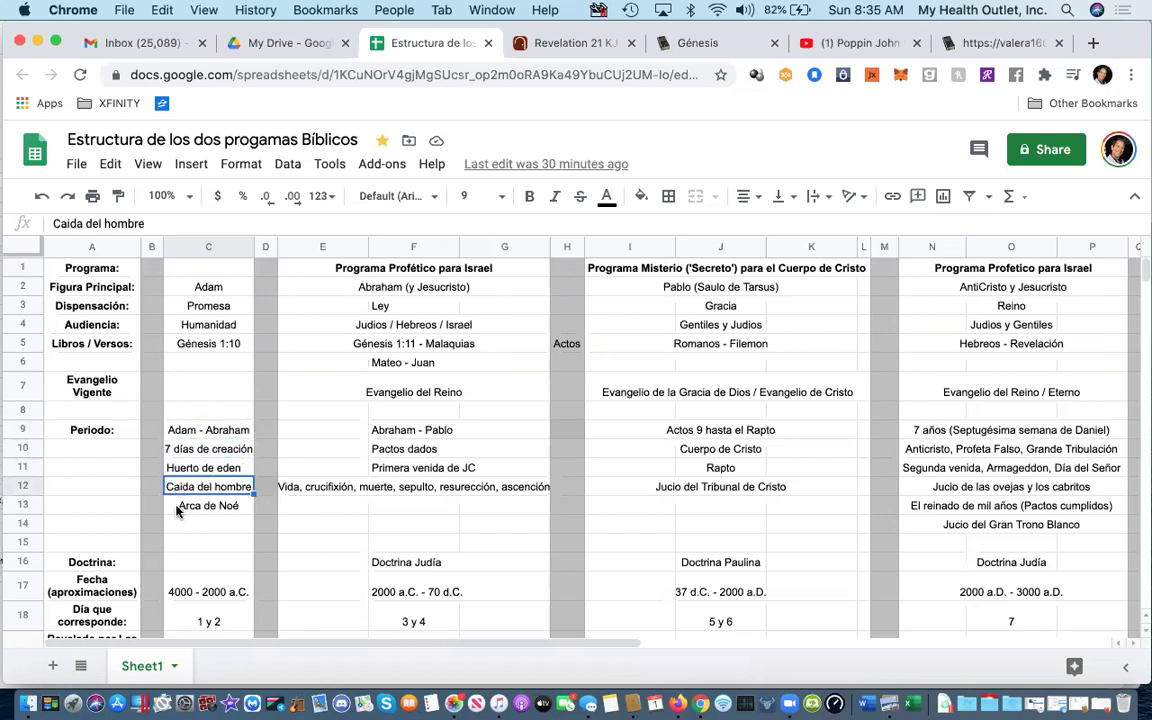
{"action": "left_click", "coordinate": [177, 508]}
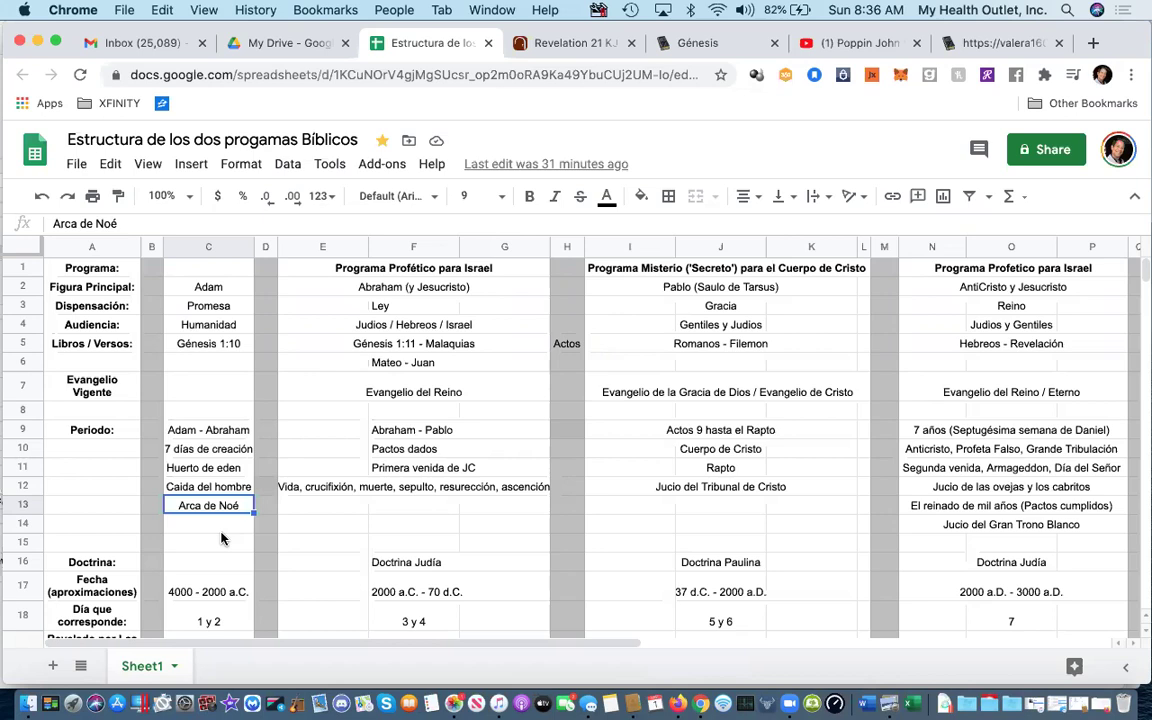
- Highlight the Libros / Versos entries of the Abraham-era Programa Profético para Israel in cells E5:G6
{"action": "left_click", "coordinate": [352, 345]}
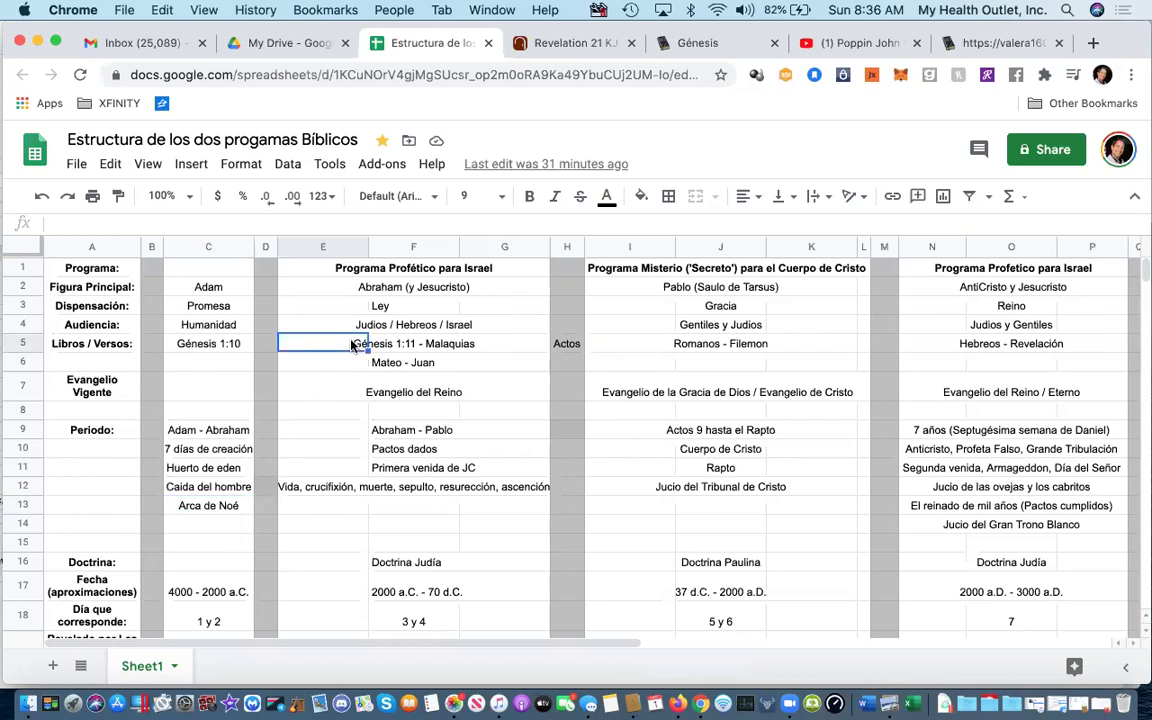
{"action": "left_click", "coordinate": [383, 362]}
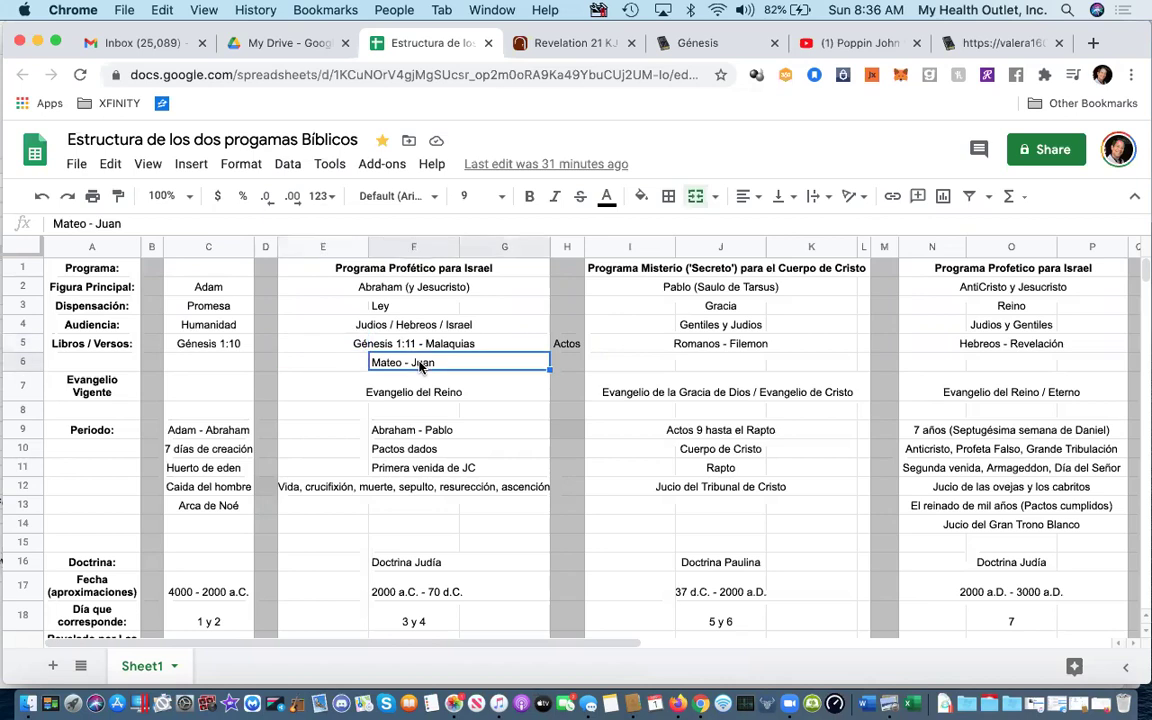
{"action": "left_click", "coordinate": [322, 345]}
{"action": "left_click_drag", "start_coordinate": [322, 345], "coordinate": [500, 362]}
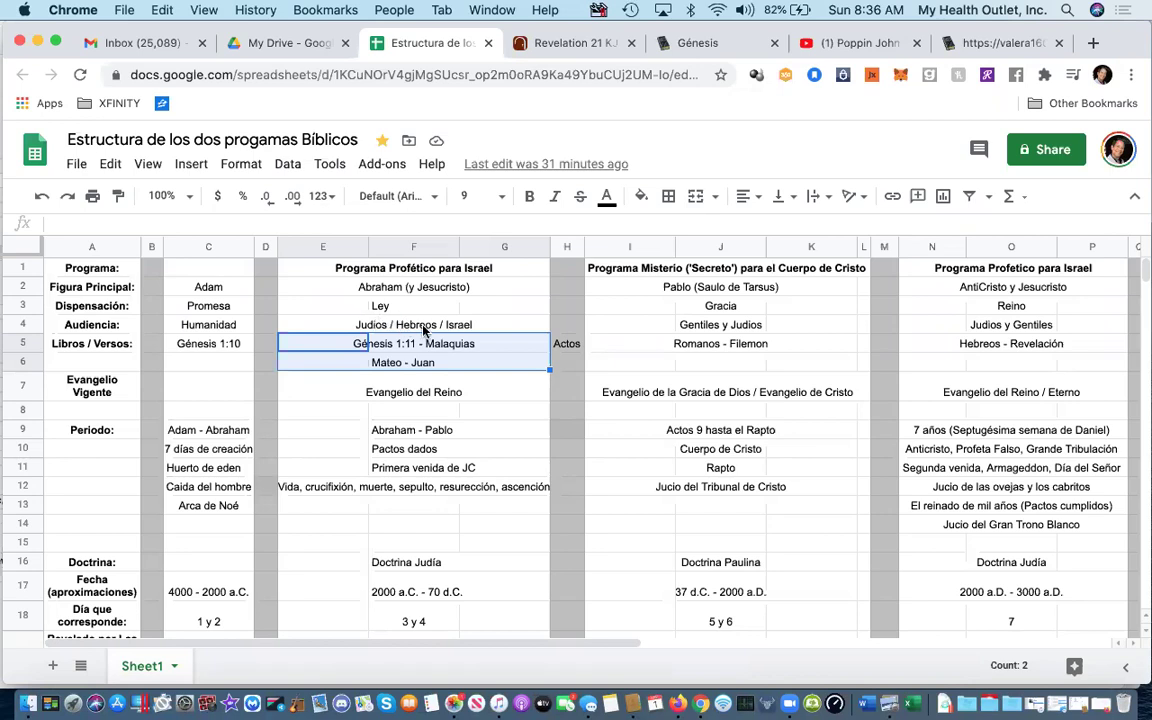
- Compare the two programs by highlighting the Programa Profético columns E to G and the Programa Misterio columns I to L
{"action": "left_click", "coordinate": [735, 330]}
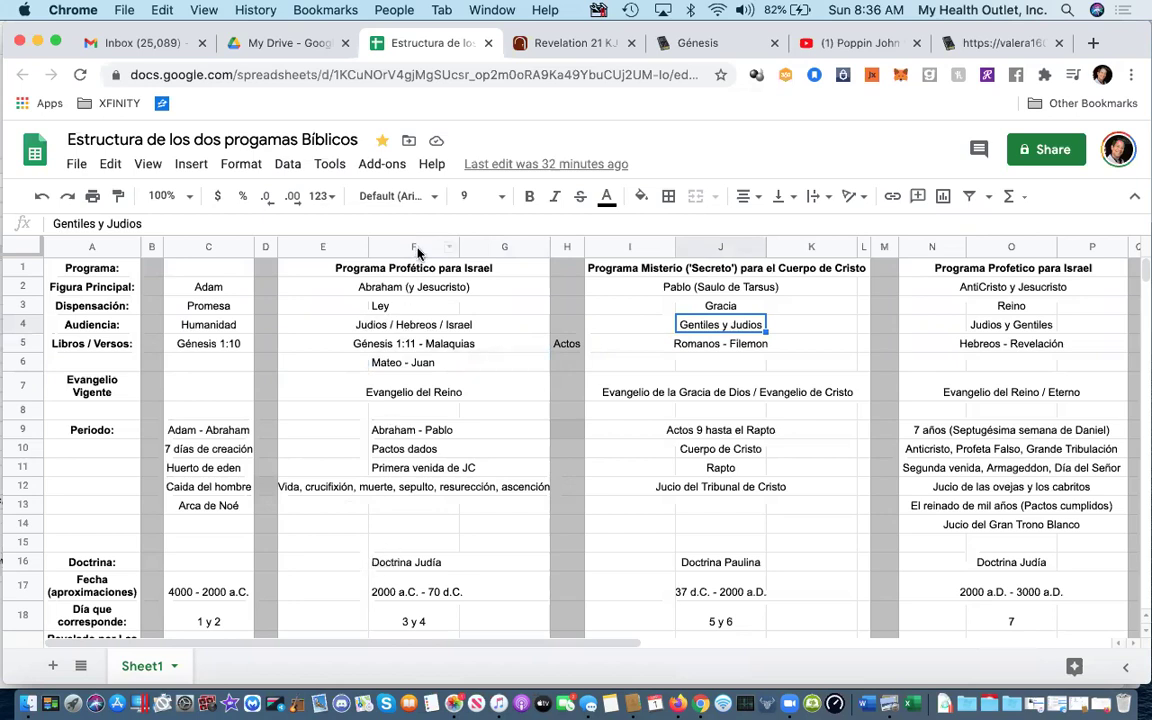
{"action": "left_click", "coordinate": [303, 247]}
{"action": "key", "text": "shift+Right"}
{"action": "key", "text": "shift+Right"}
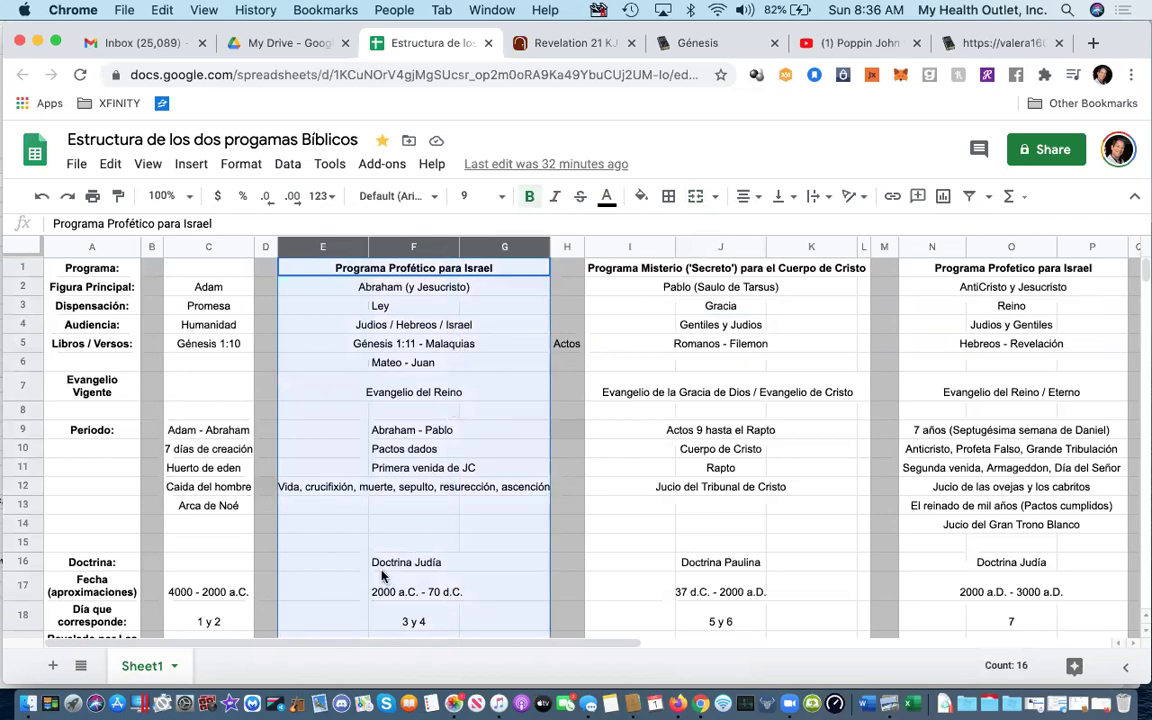
{"action": "scroll", "coordinate": [381, 576], "scroll_direction": "down", "scroll_amount": 1}
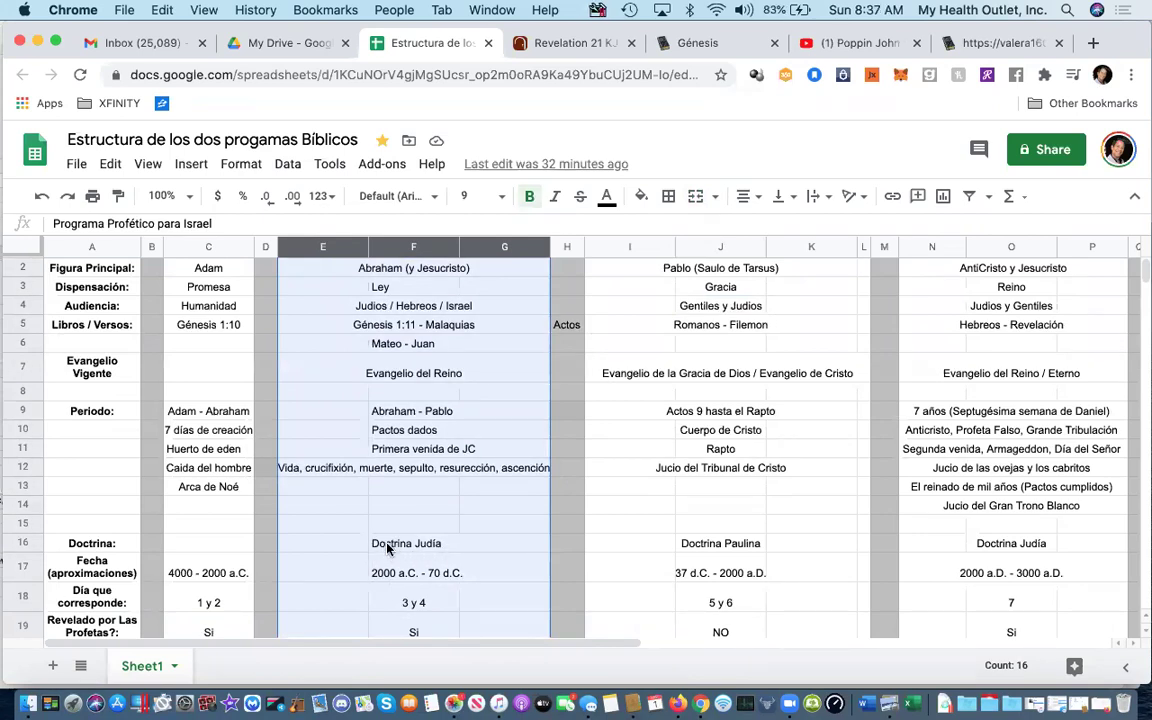
{"action": "left_click_drag", "start_coordinate": [629, 246], "coordinate": [862, 246]}
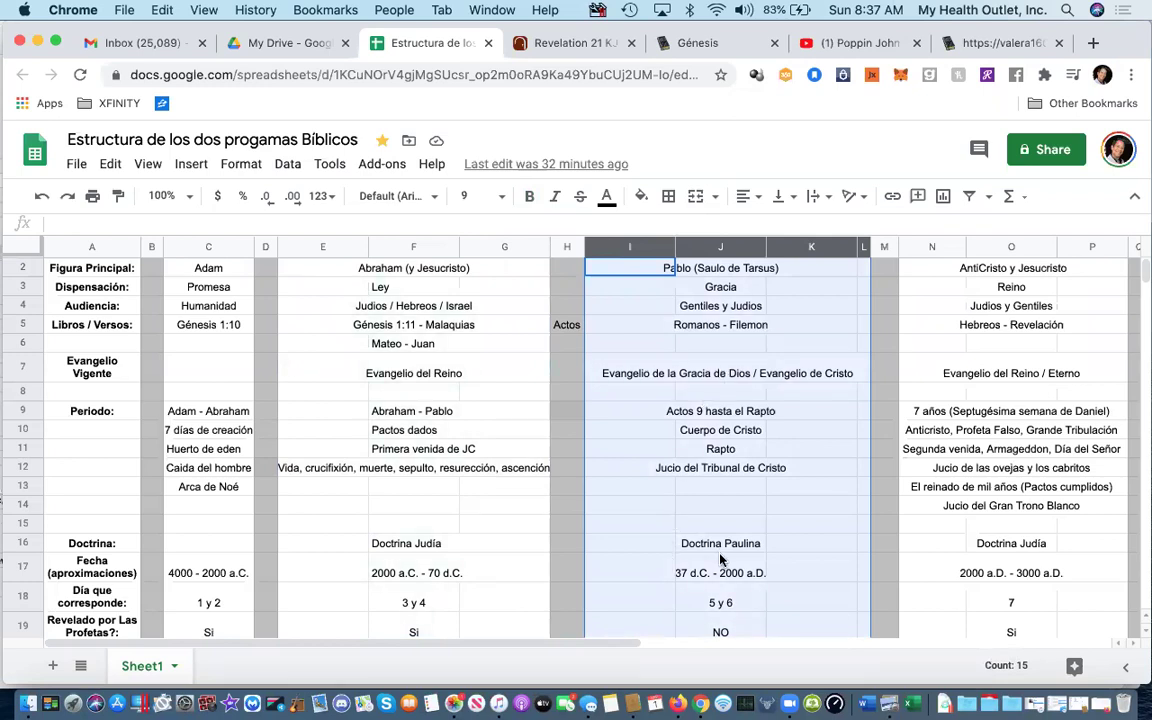
{"action": "scroll", "coordinate": [720, 560], "scroll_direction": "down", "scroll_amount": 2}
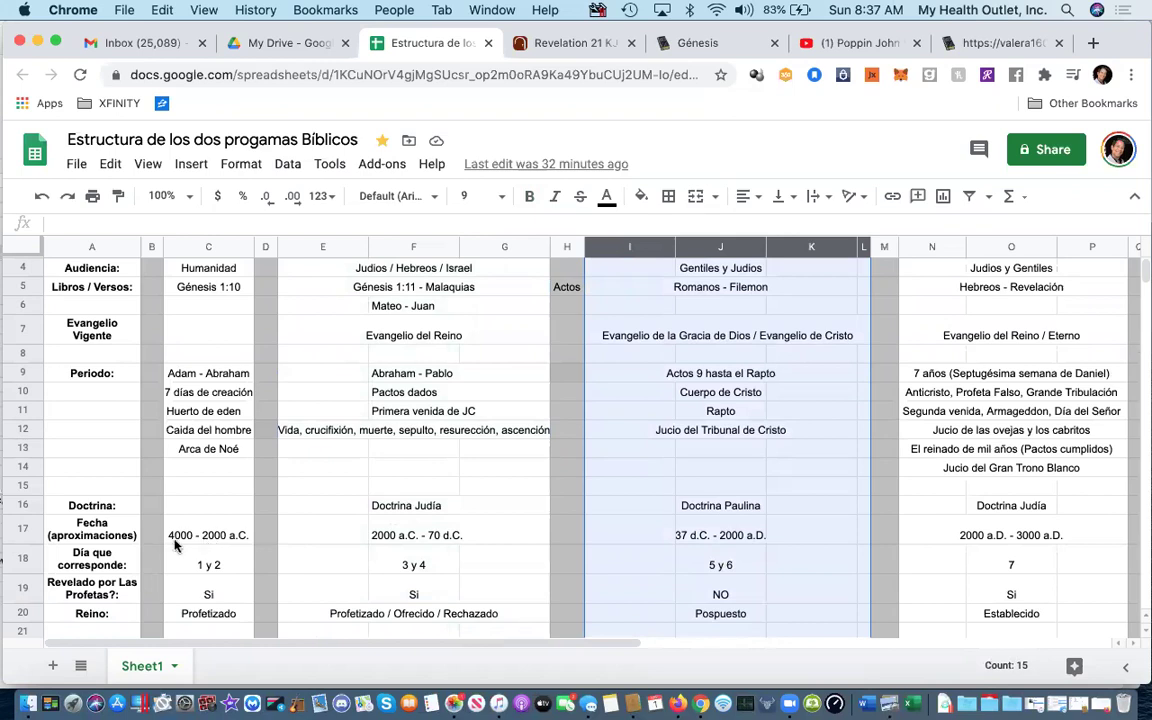
- Point out the Fecha range in E17:G17 and the Día que corresponde entry for the Abraham-era Israel program
{"action": "left_click", "coordinate": [395, 537]}
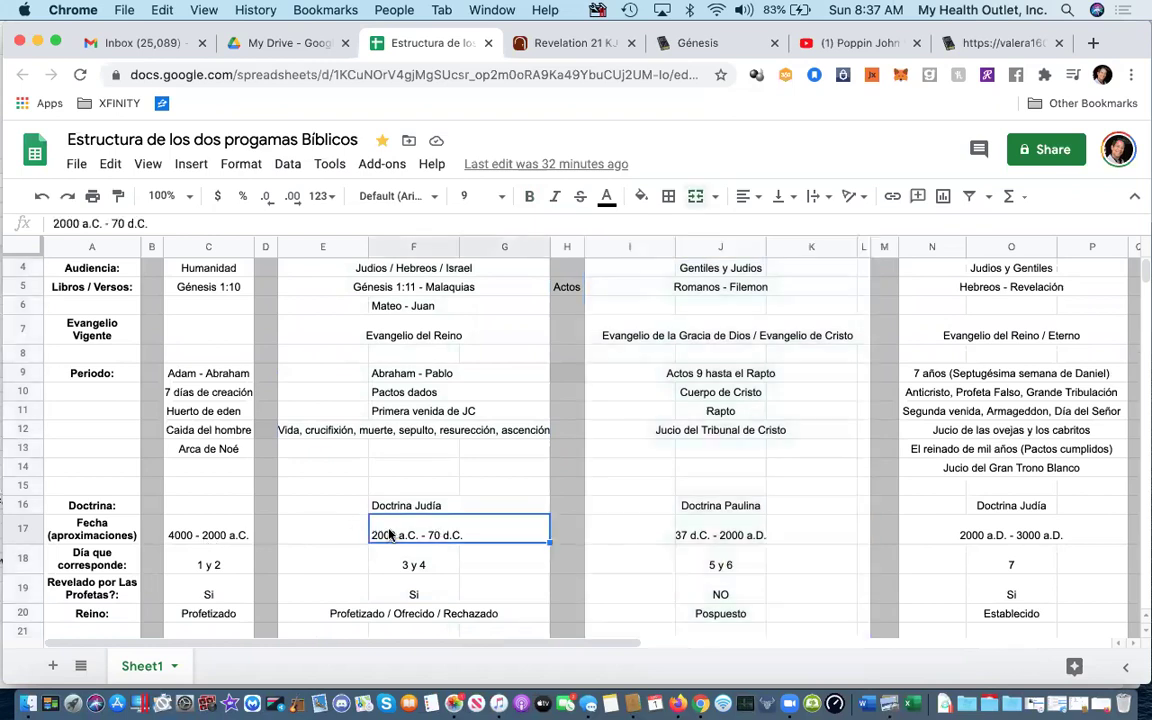
{"action": "left_click_drag", "start_coordinate": [300, 533], "coordinate": [410, 535]}
{"action": "left_click_drag", "start_coordinate": [575, 535], "coordinate": [535, 535]}
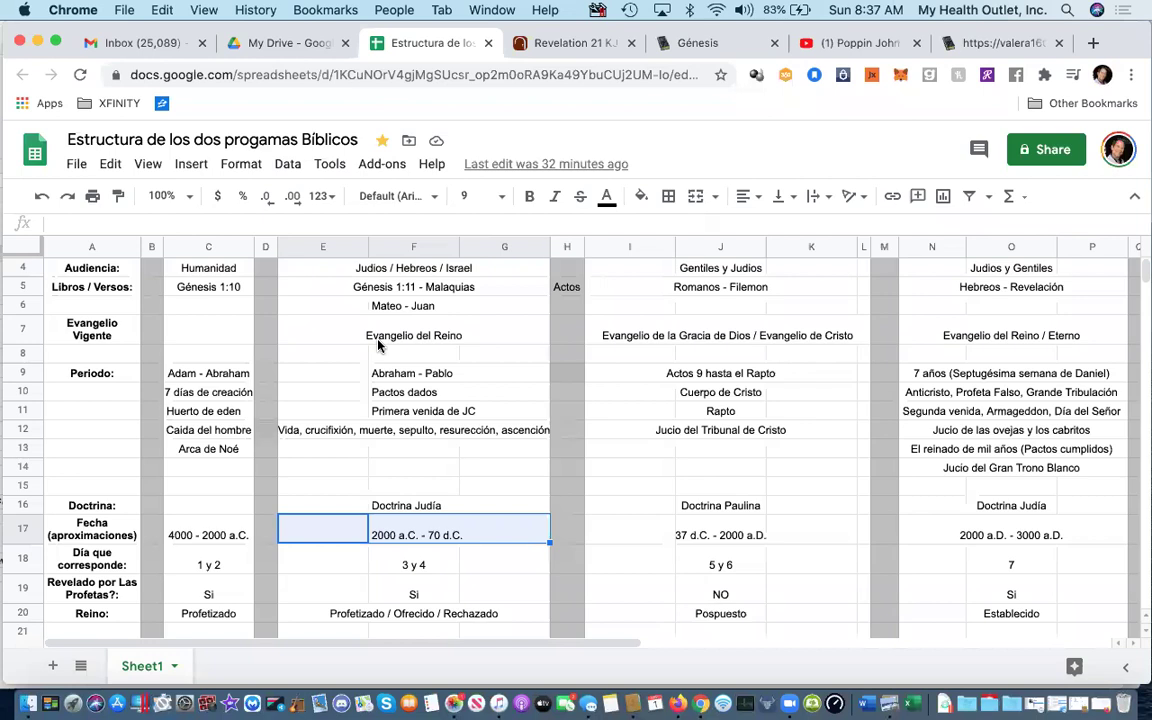
{"action": "scroll", "coordinate": [378, 344], "scroll_direction": "up", "scroll_amount": 1}
{"action": "scroll", "coordinate": [378, 344], "scroll_direction": "up", "scroll_amount": 1}
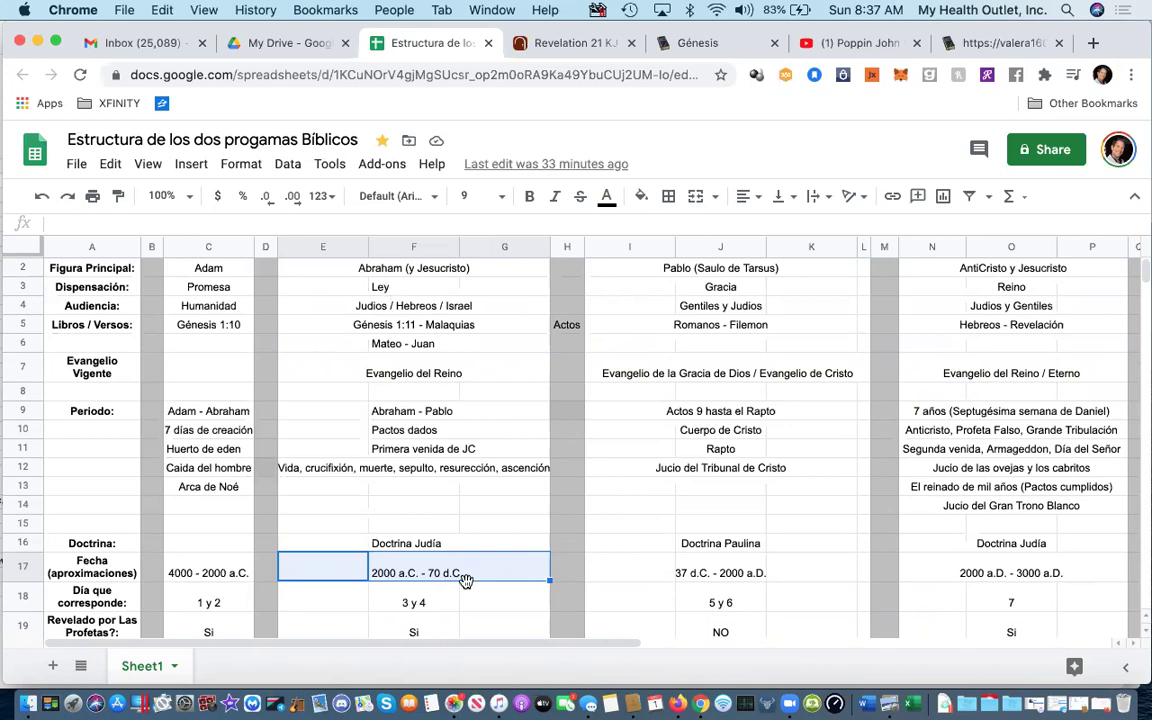
{"action": "left_click", "coordinate": [409, 605]}
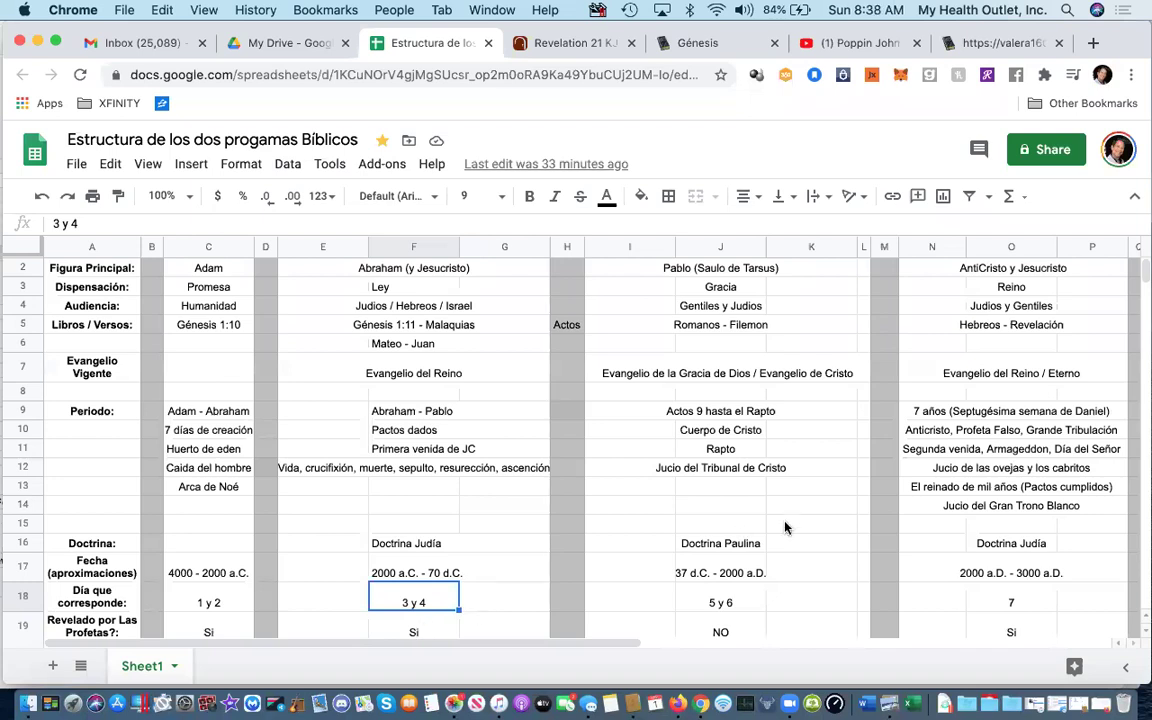
- Compare the Dispensación and Evangelio Vigente entries of the Abraham and Pablo programs, with the transitional "Actos" cell between them
{"action": "left_click", "coordinate": [567, 325]}
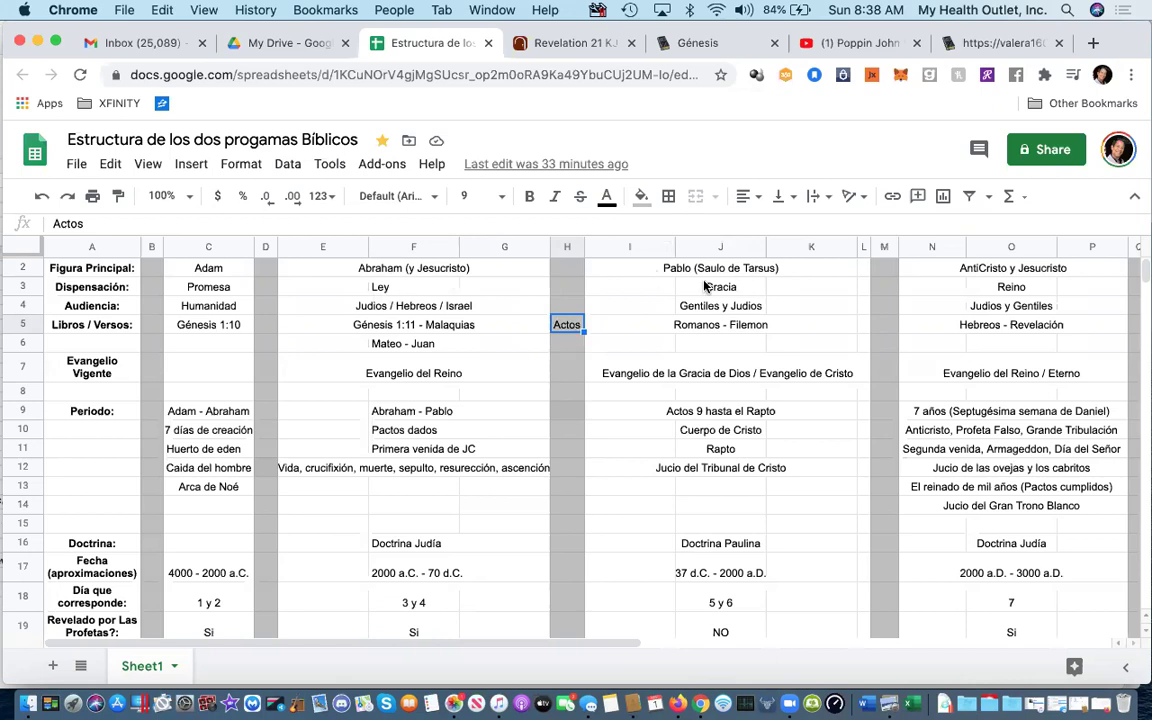
{"action": "left_click", "coordinate": [414, 290]}
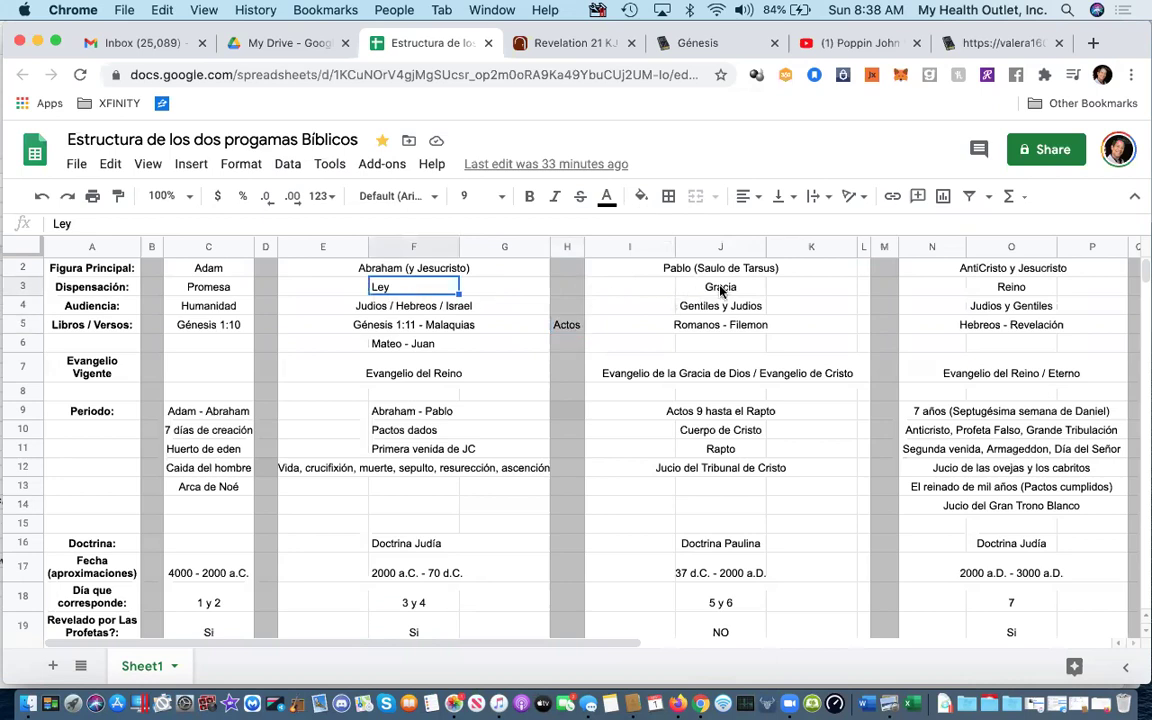
{"action": "left_click", "coordinate": [720, 289]}
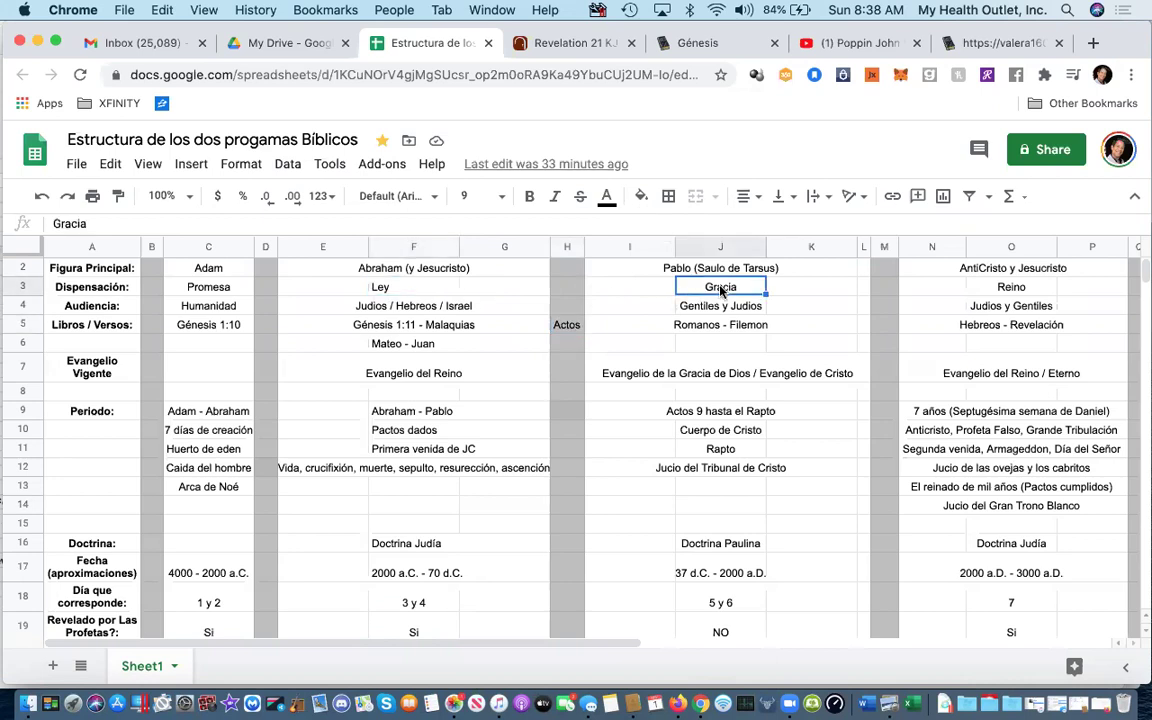
{"action": "left_click", "coordinate": [565, 330]}
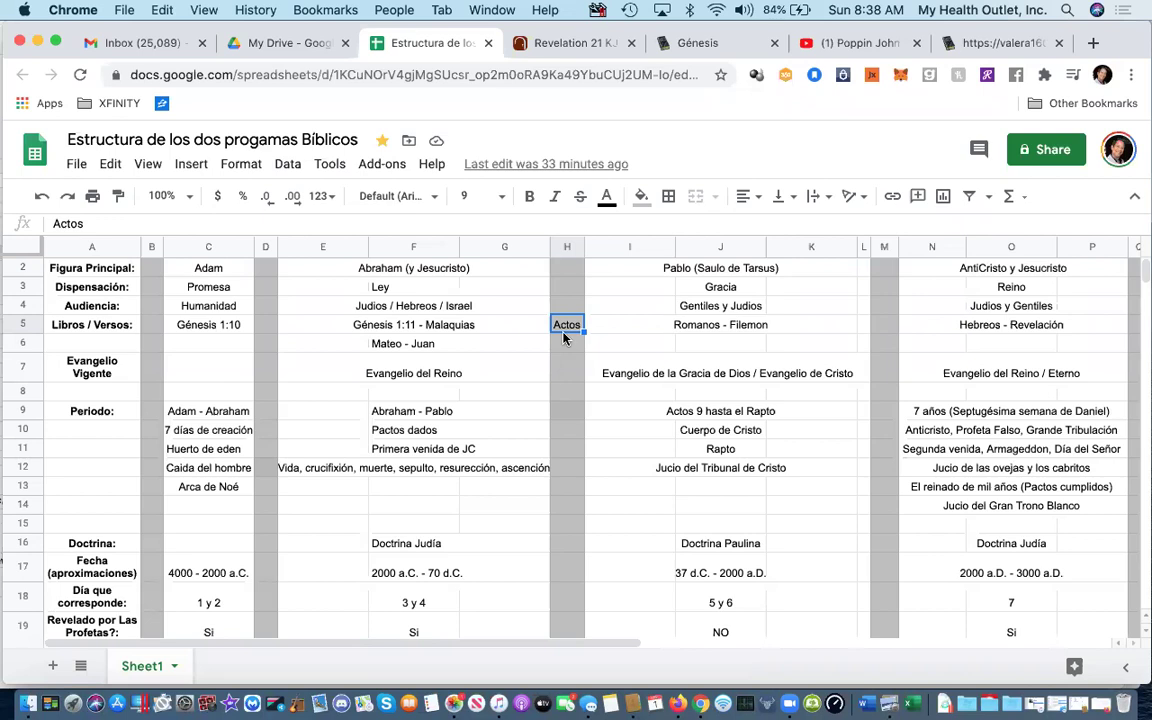
{"action": "left_click", "coordinate": [413, 370]}
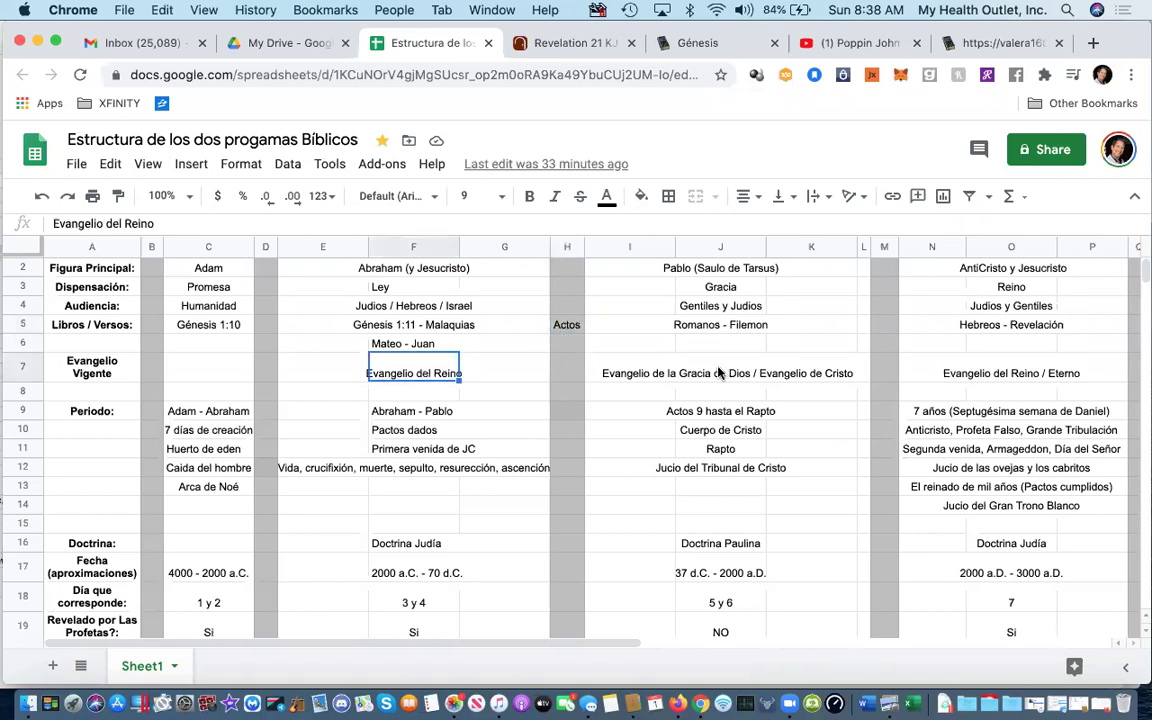
{"action": "left_click", "coordinate": [648, 372]}
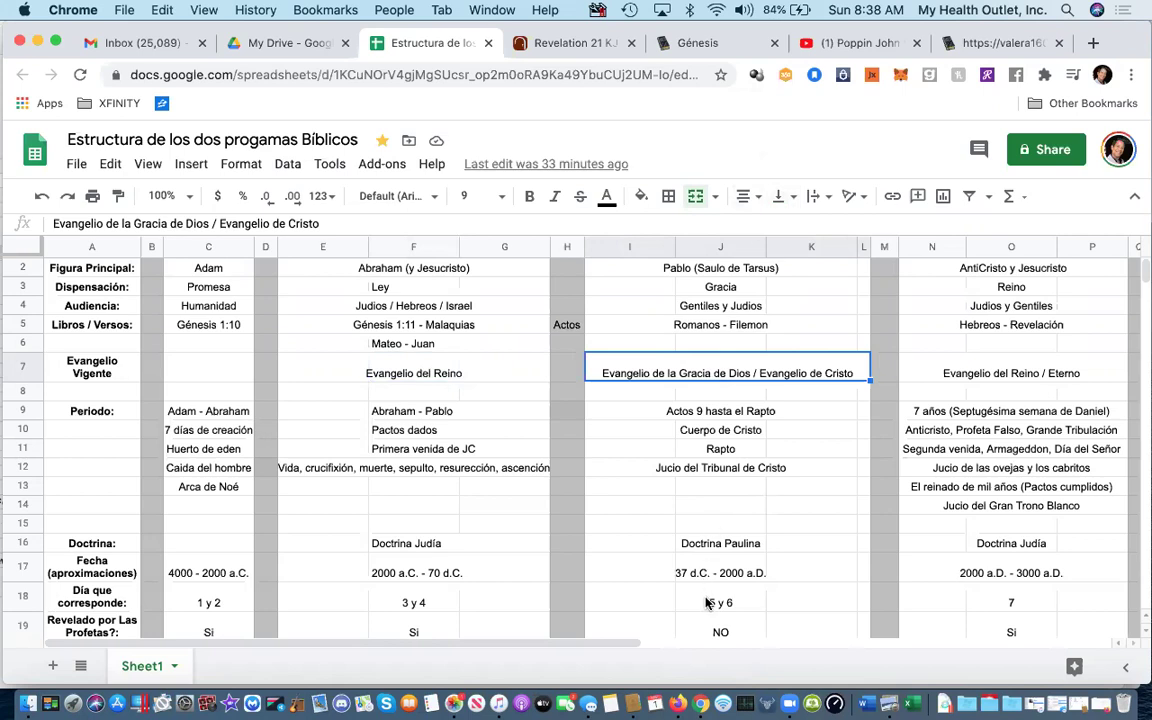
- Highlight columns I to K of the Programa Misterio and go through its Periodo entries and the "Doctrina Paulina" cell
{"action": "left_click_drag", "start_coordinate": [641, 247], "coordinate": [811, 247]}
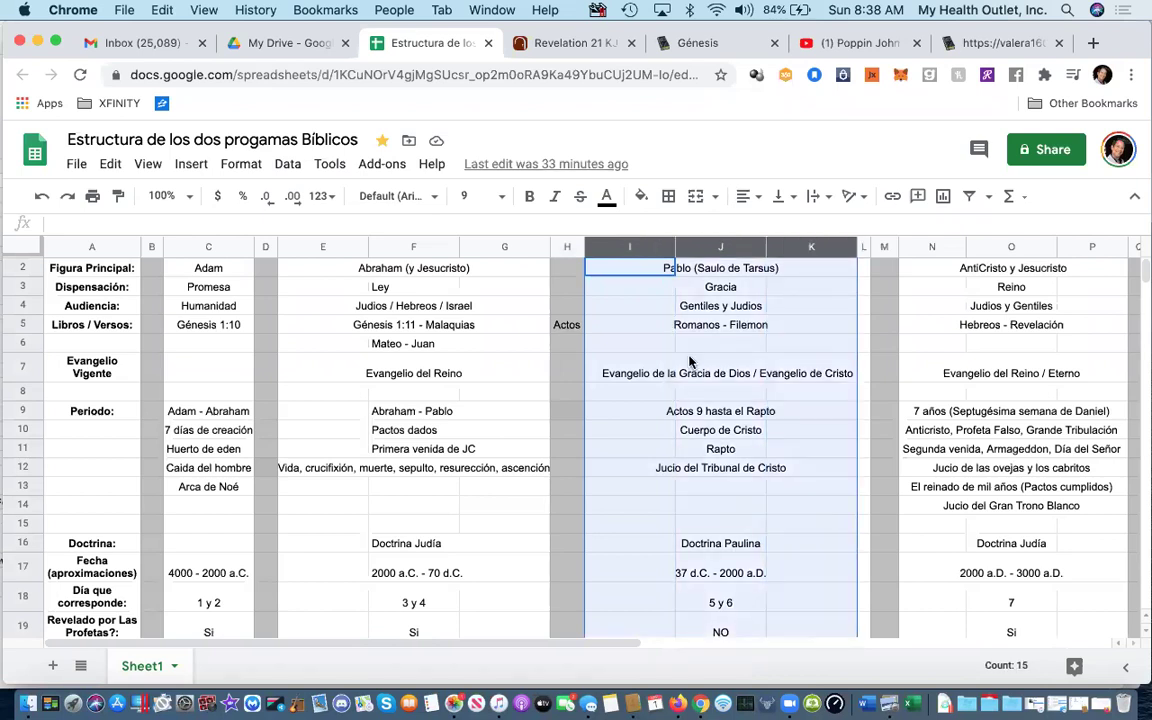
{"action": "left_click", "coordinate": [627, 419]}
{"action": "left_click_drag", "start_coordinate": [627, 419], "coordinate": [866, 412]}
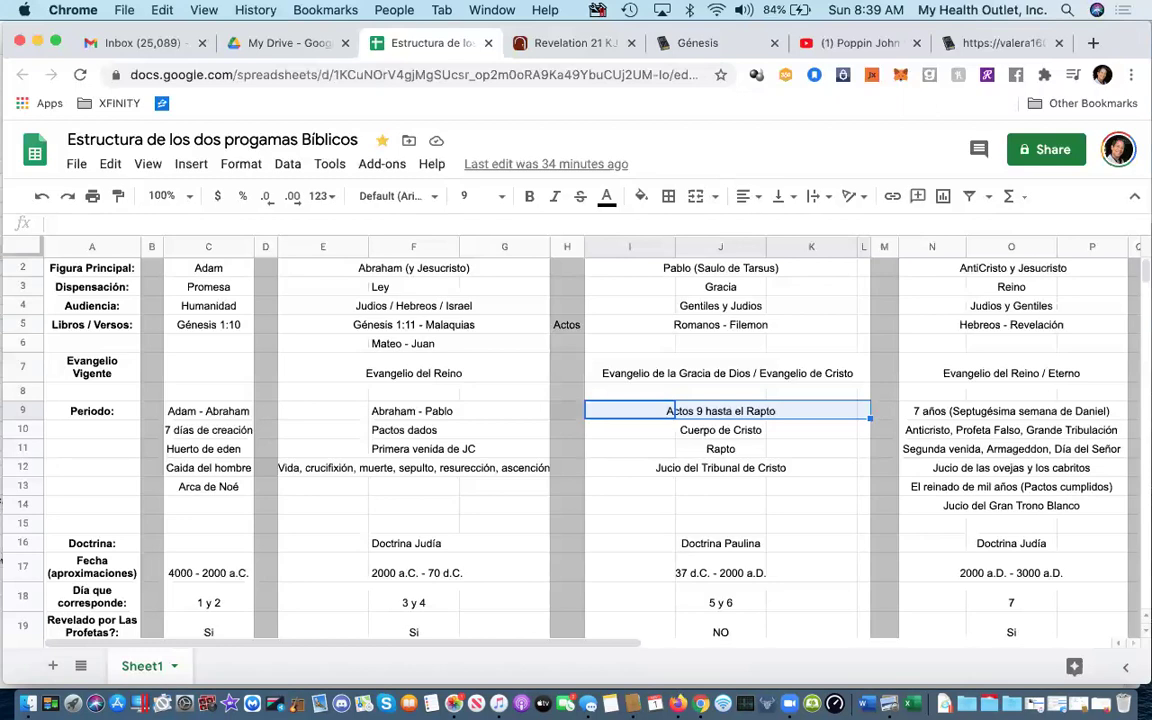
{"action": "left_click", "coordinate": [734, 432]}
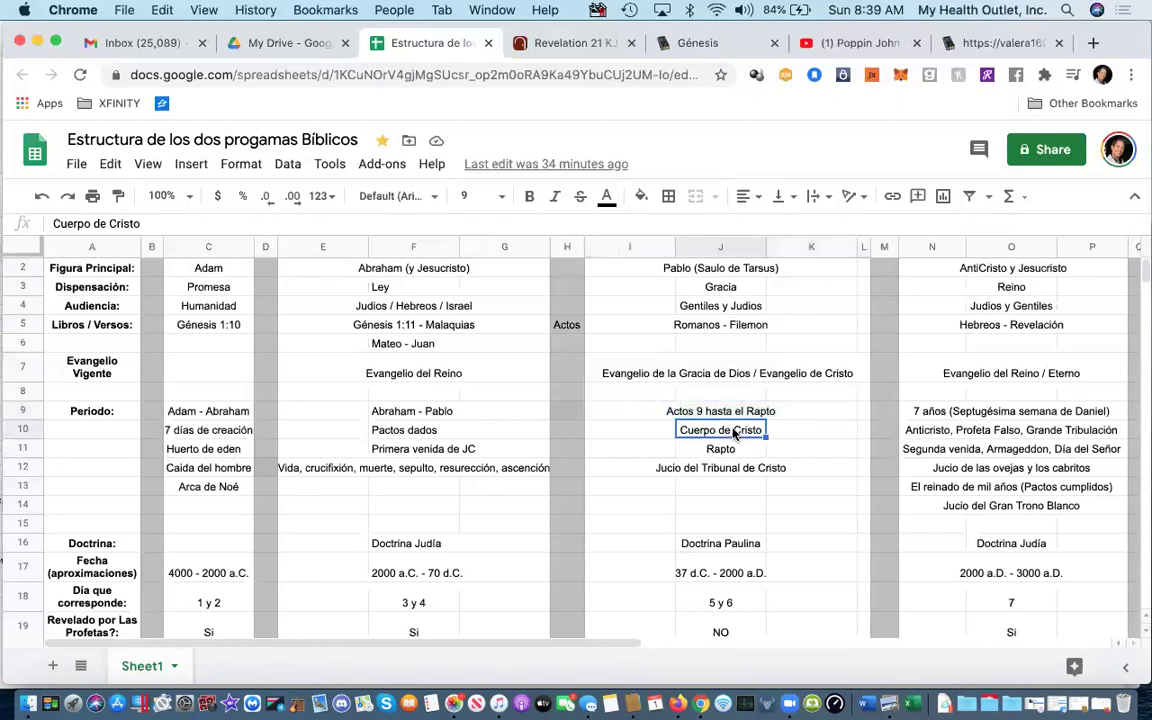
{"action": "left_click", "coordinate": [712, 450]}
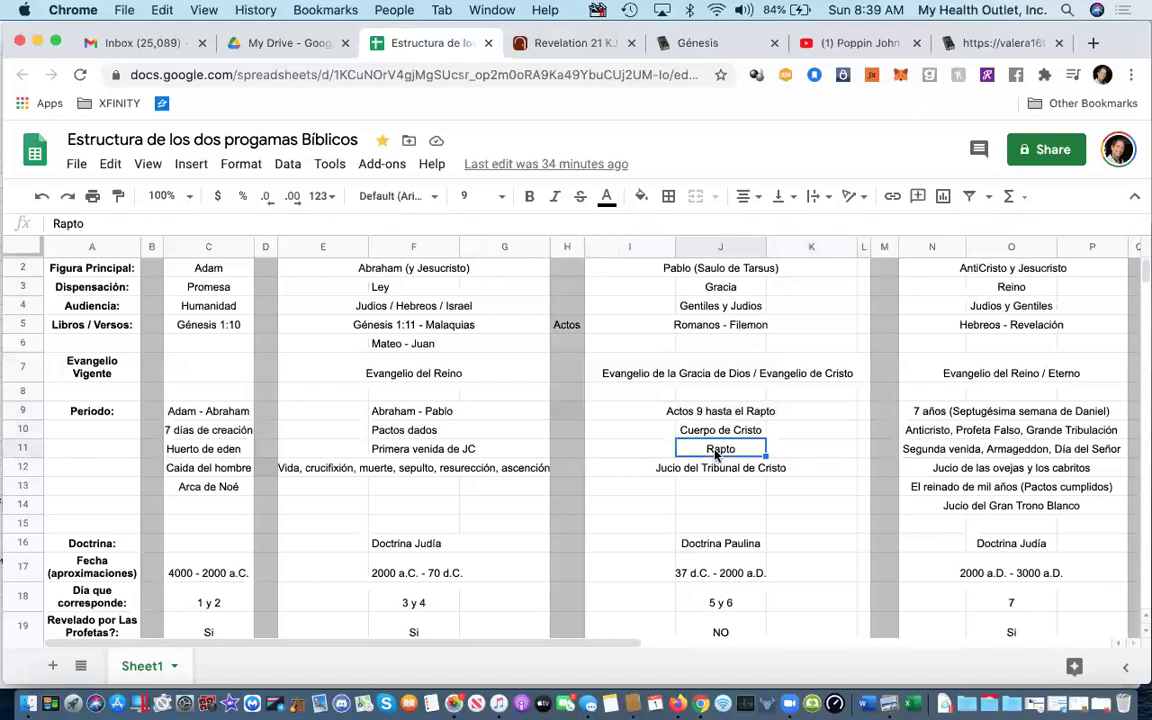
{"action": "left_click", "coordinate": [705, 474]}
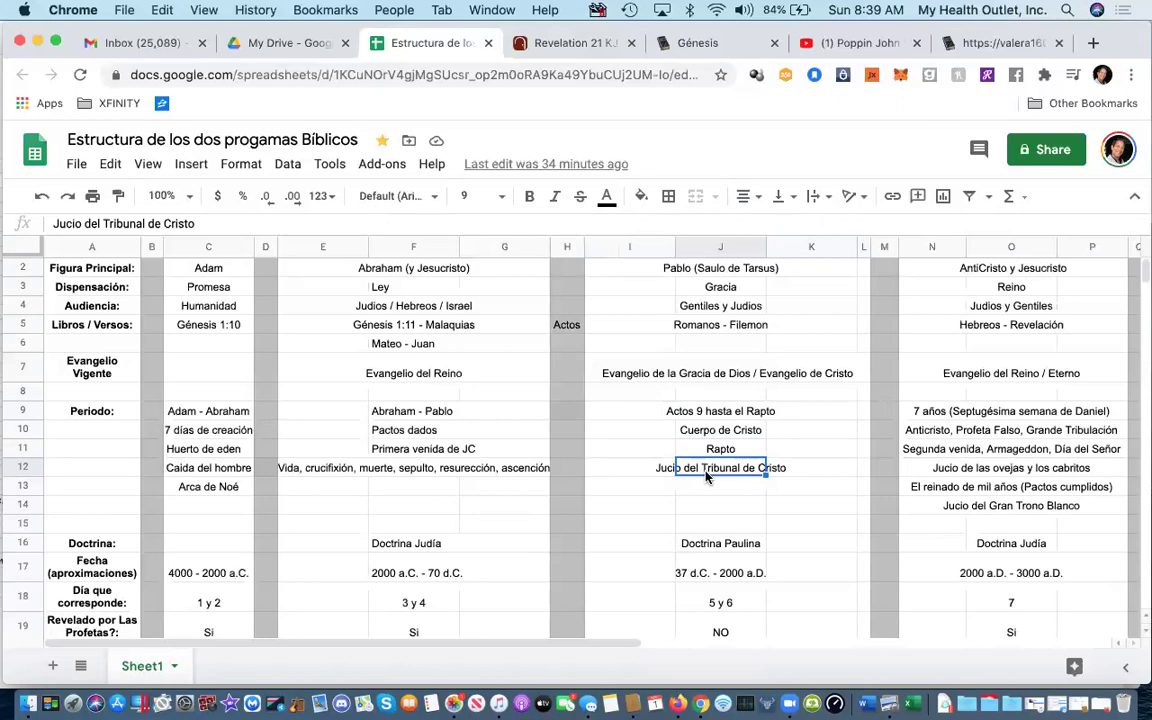
{"action": "left_click", "coordinate": [697, 545]}
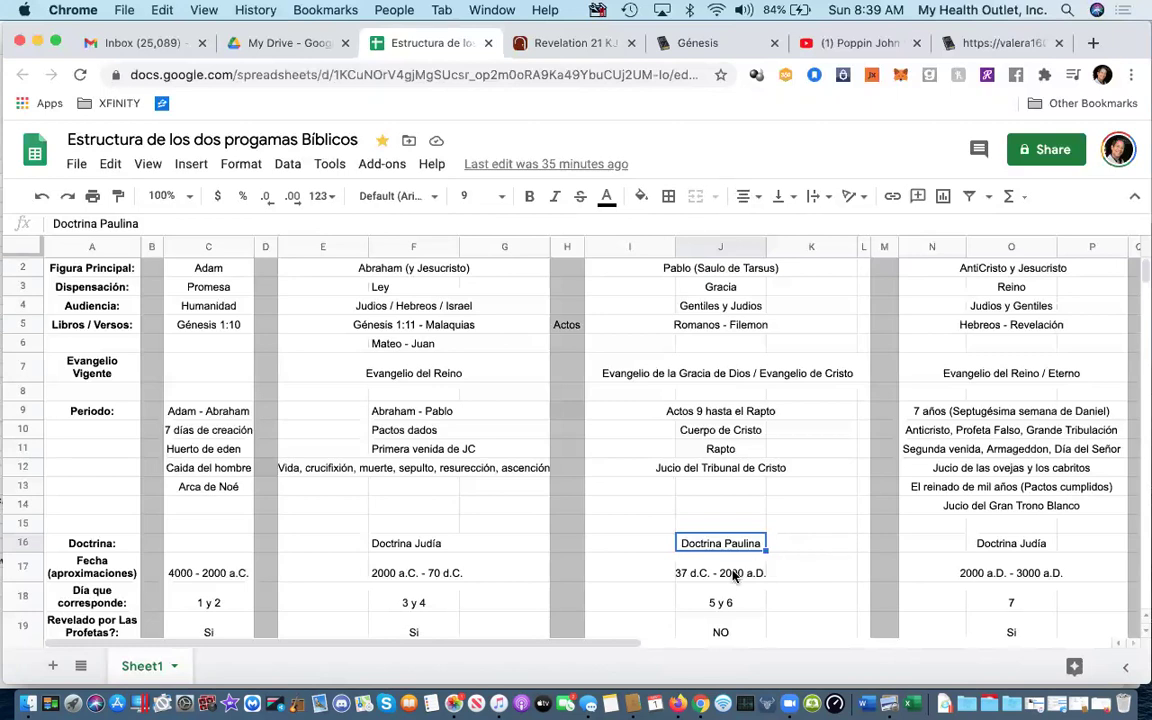
- Change the Programa Misterio's Fecha entry in J17 to "37 d.C. - 2000 a.C."
{"action": "left_click", "coordinate": [686, 572]}
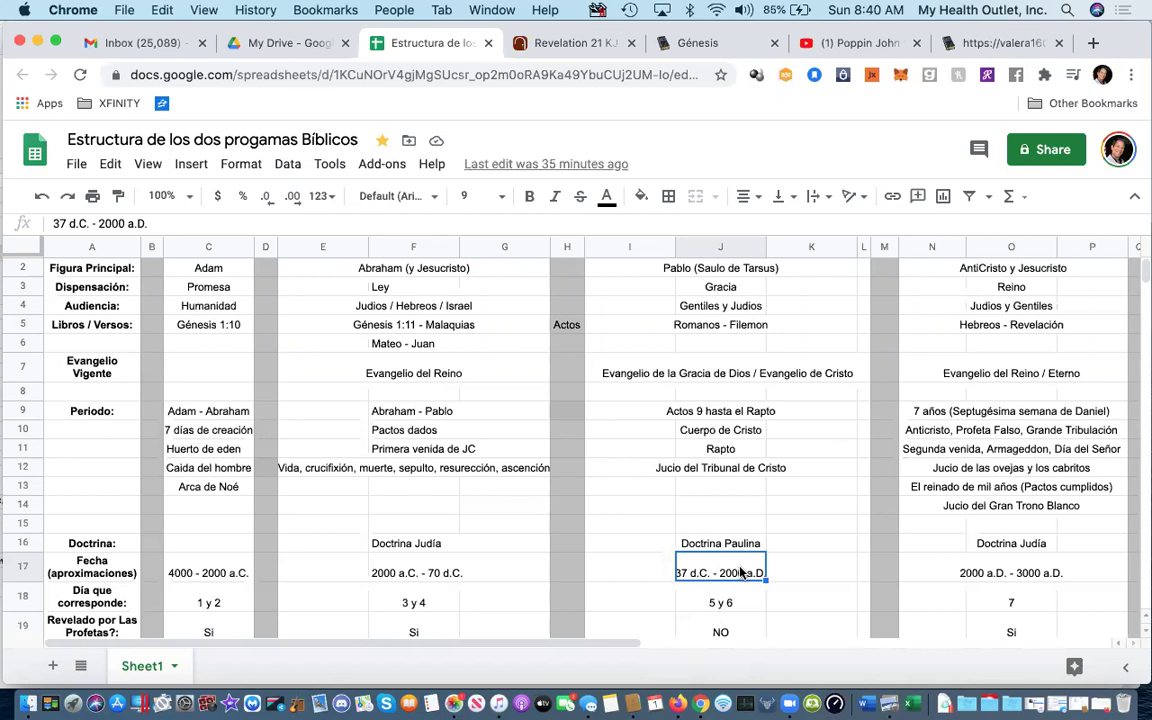
{"action": "key", "text": "Return"}
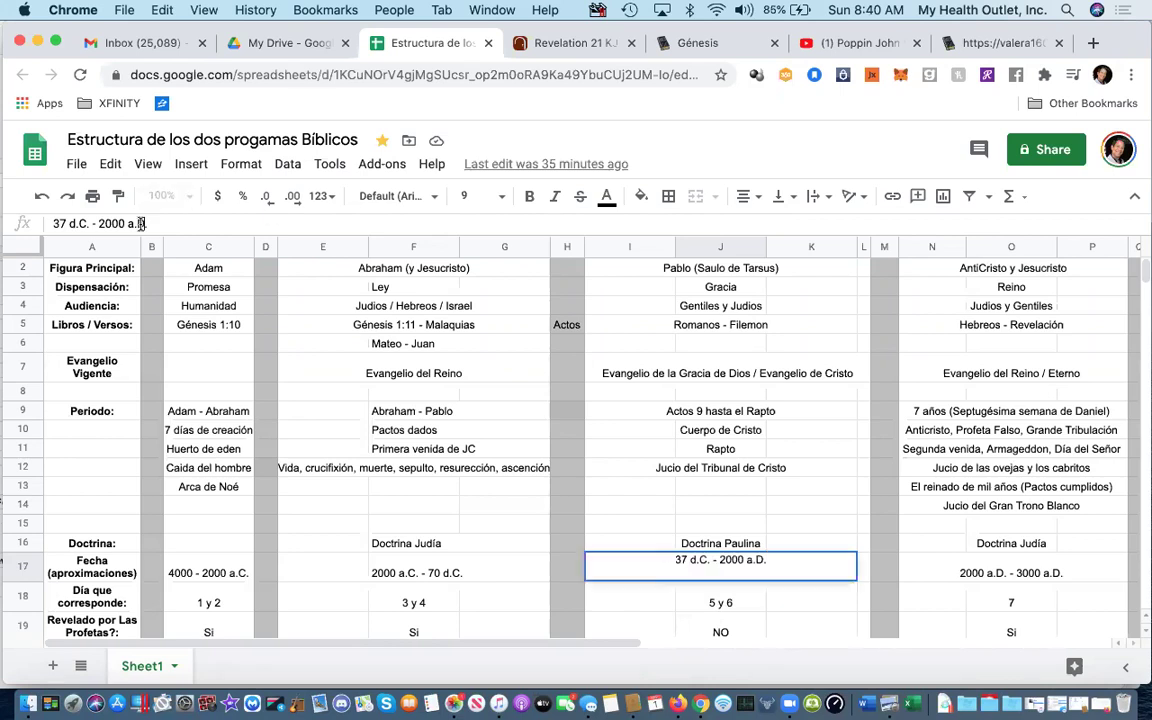
{"action": "key", "text": "BackSpace"}
{"action": "key", "text": "BackSpace"}
{"action": "type", "text": "C."}
{"action": "key", "text": "Return"}
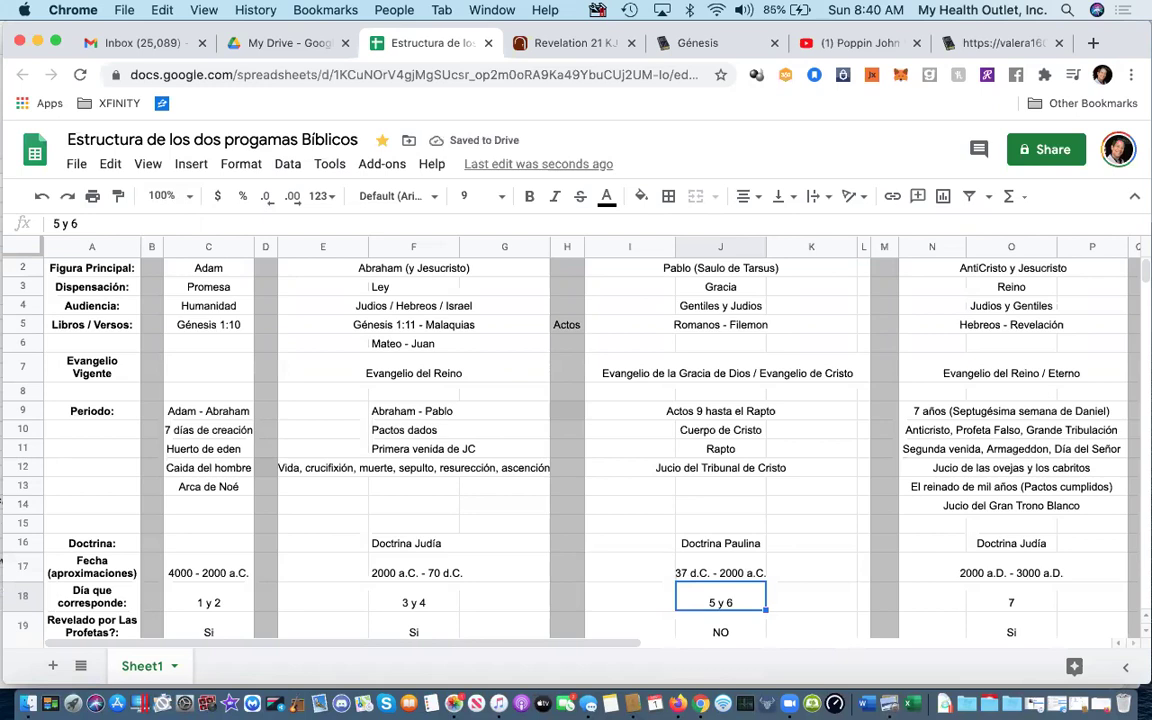
- Go through the Programa Misterio's Fecha, Día que corresponde and Revelado por Las Profetas entries, and highlight the whole Reino row
{"action": "left_click", "coordinate": [727, 566]}
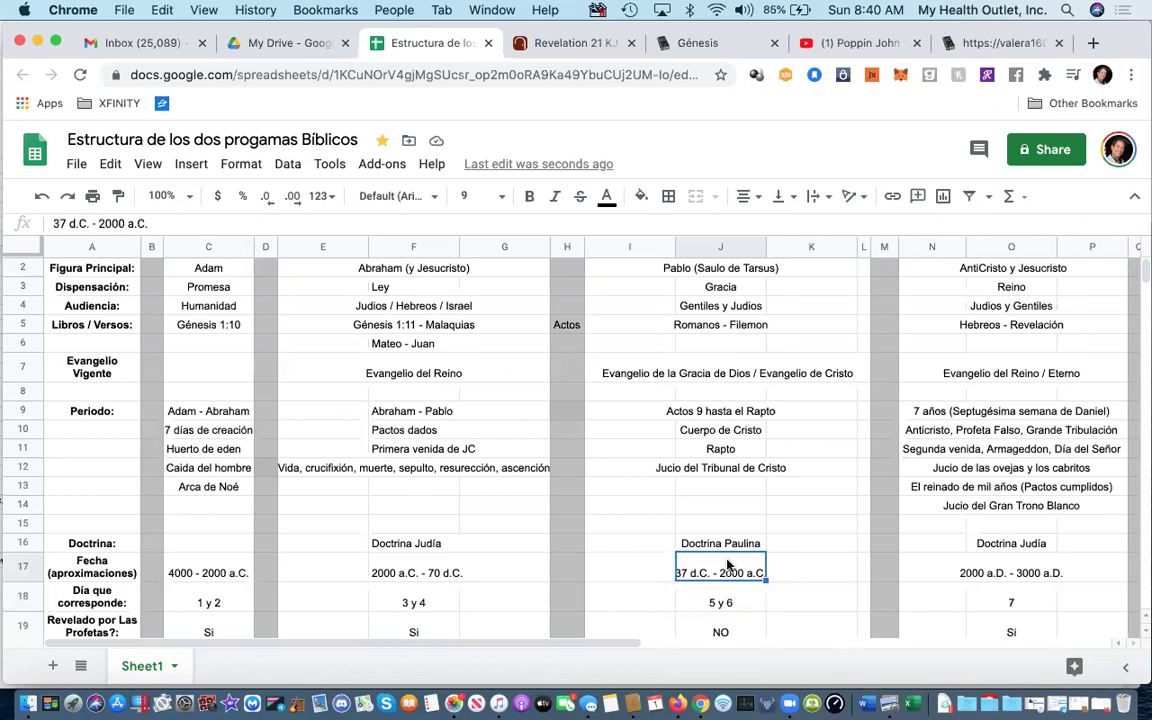
{"action": "left_click", "coordinate": [713, 600]}
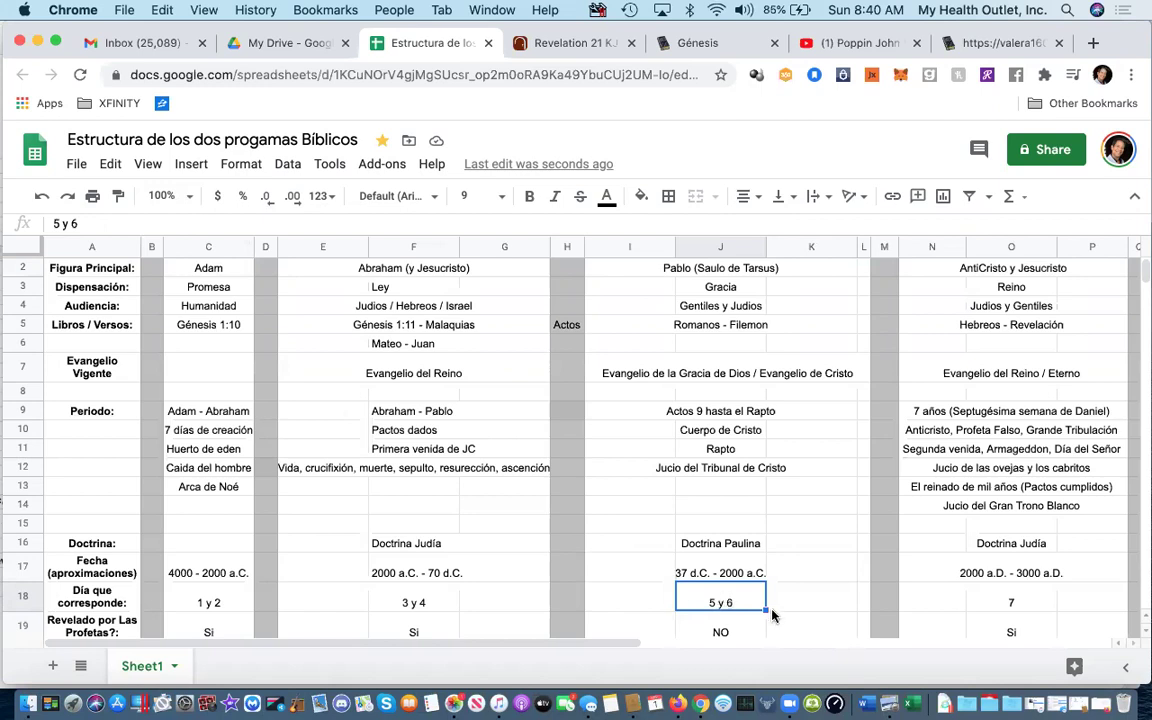
{"action": "scroll", "coordinate": [772, 615], "scroll_direction": "down", "scroll_amount": 2}
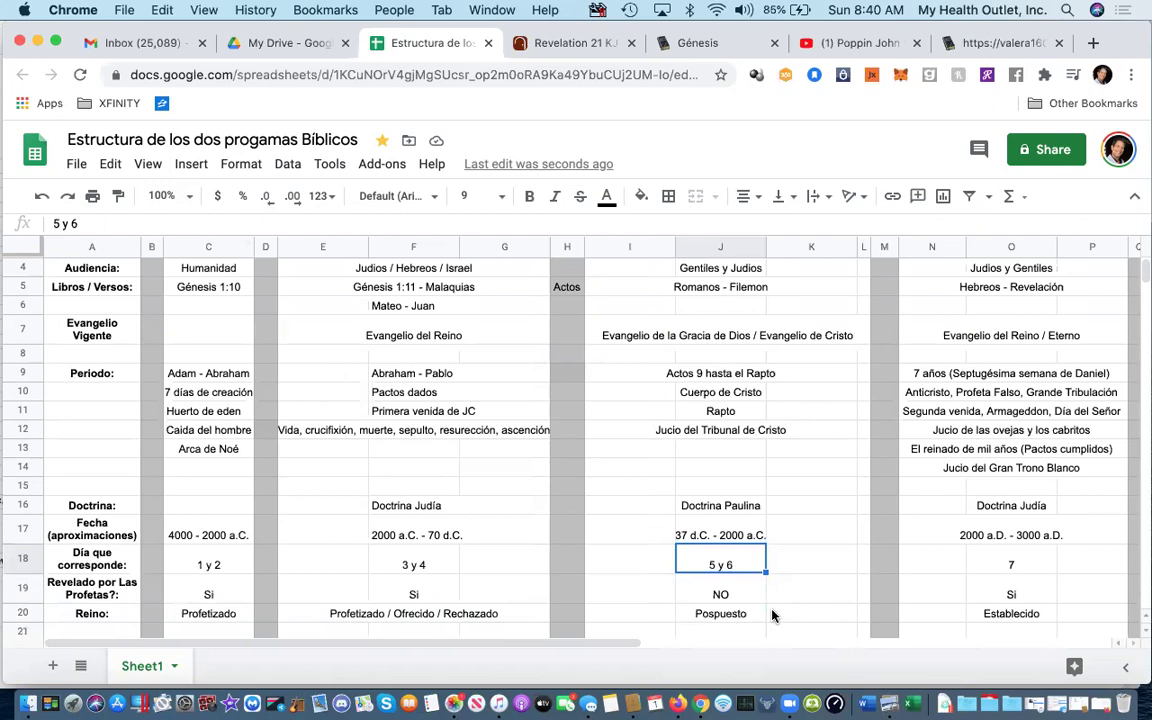
{"action": "left_click", "coordinate": [718, 591]}
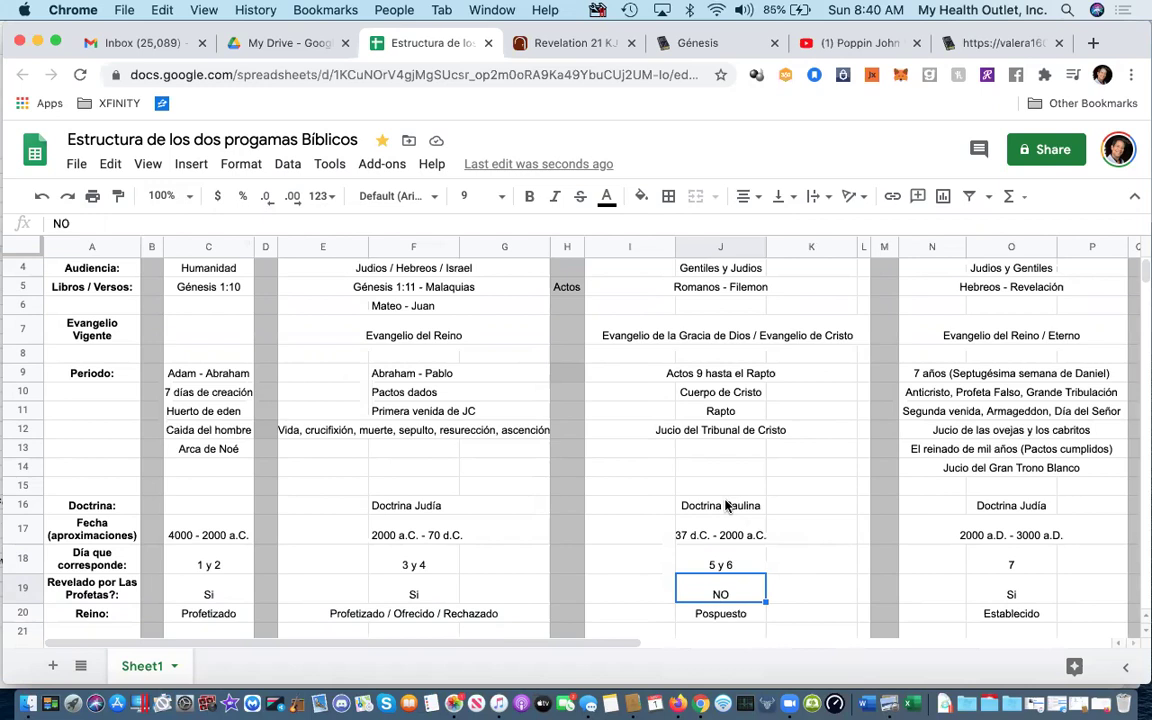
{"action": "scroll", "coordinate": [726, 505], "scroll_direction": "up", "scroll_amount": 2}
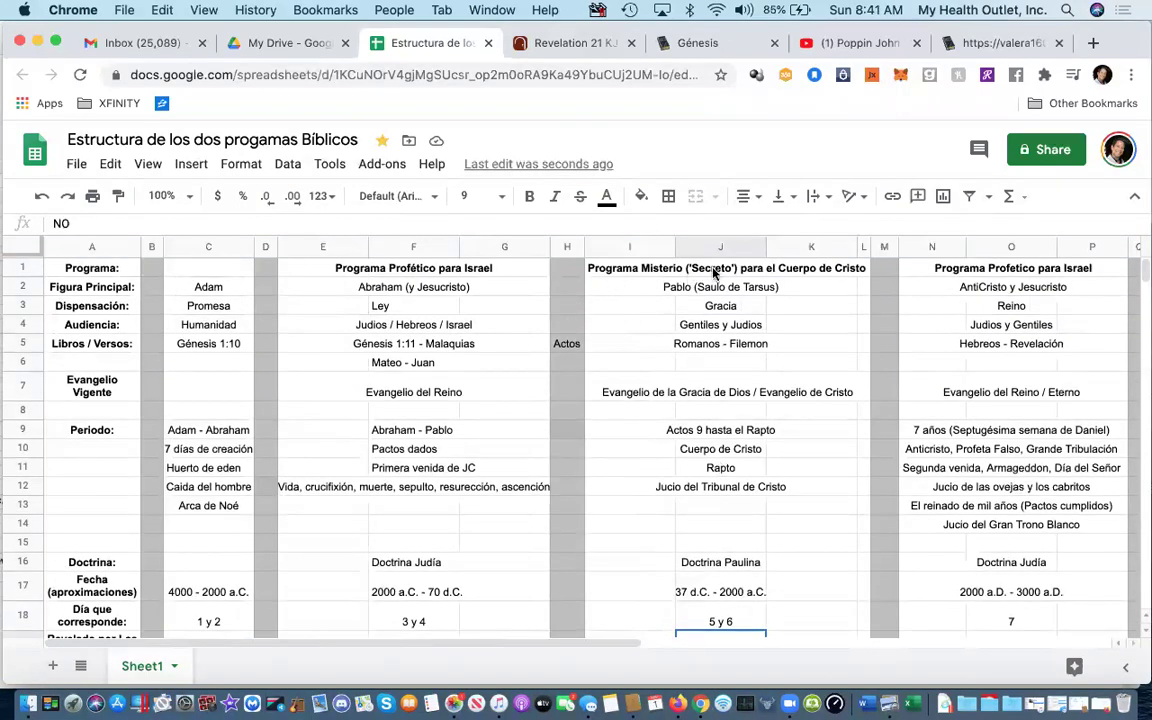
{"action": "scroll", "coordinate": [754, 460], "scroll_direction": "down", "scroll_amount": 3}
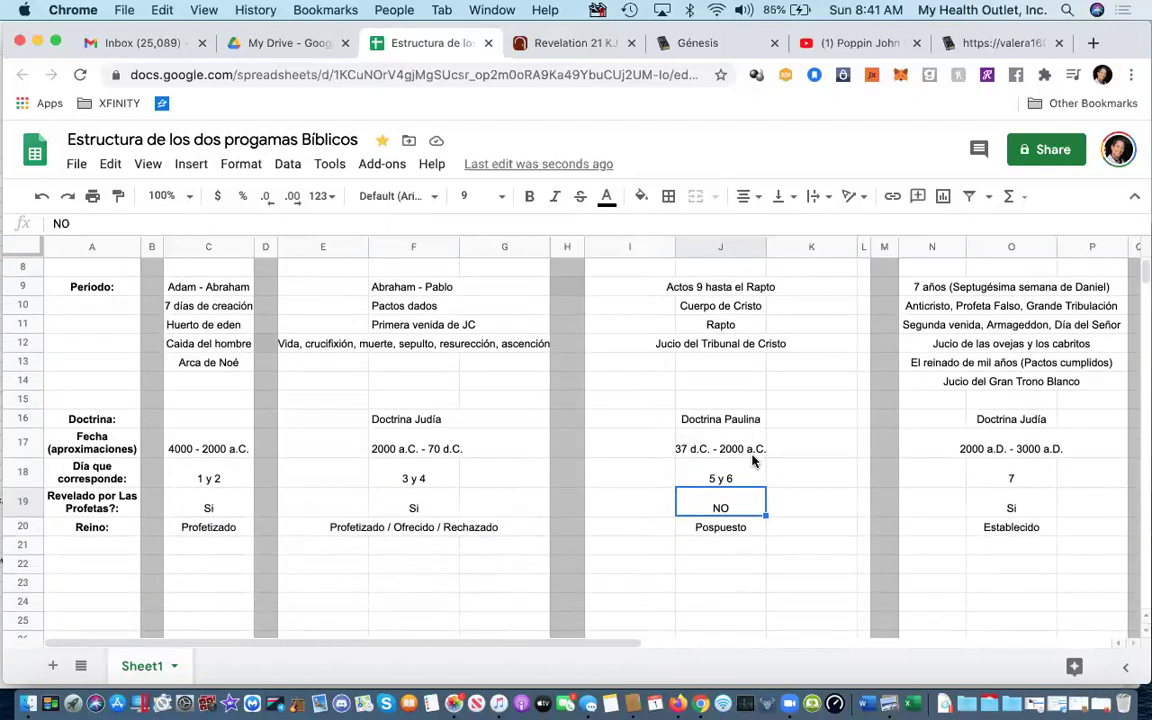
{"action": "left_click", "coordinate": [15, 526]}
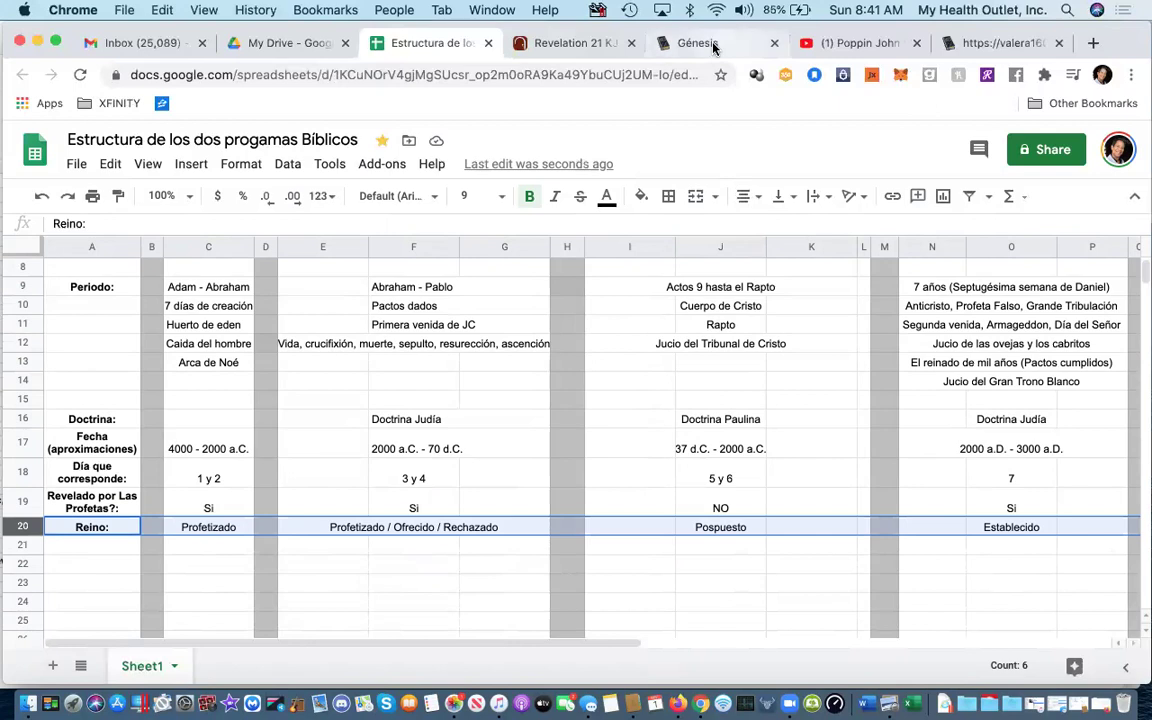
- Switch to the valera1602.org Bible site and open Génesis chapter 1 from the book list
{"action": "left_click", "coordinate": [650, 44]}
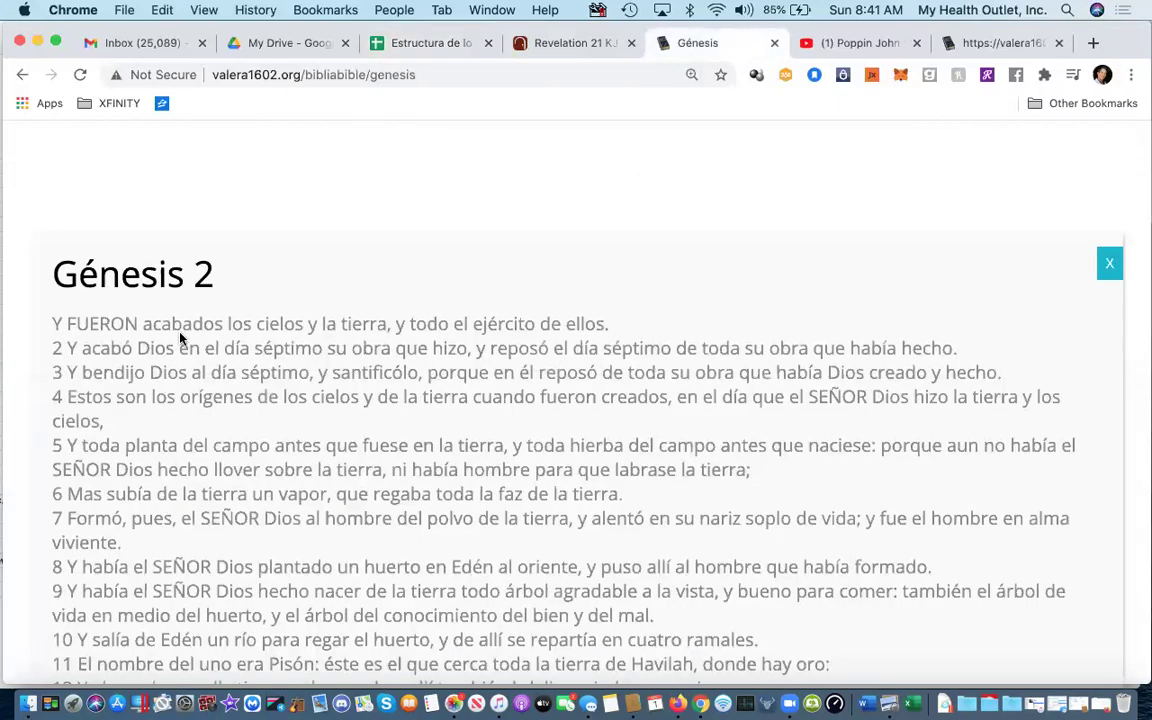
{"action": "left_click", "coordinate": [20, 74]}
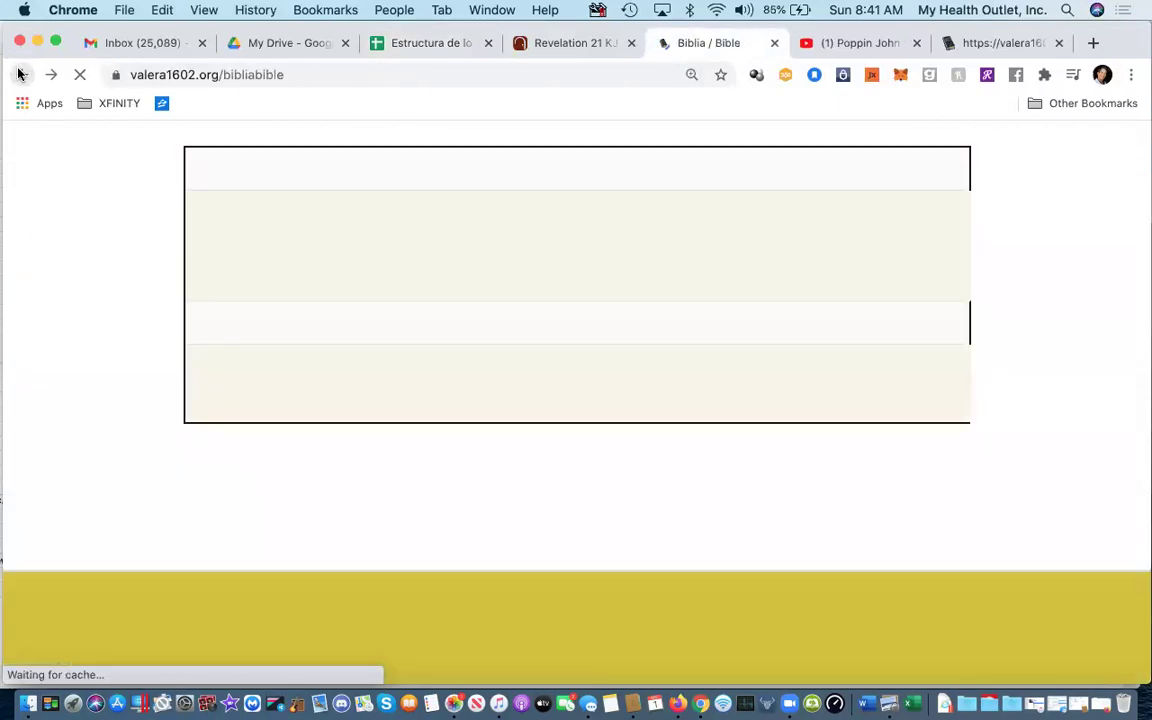
{"action": "left_click", "coordinate": [236, 207]}
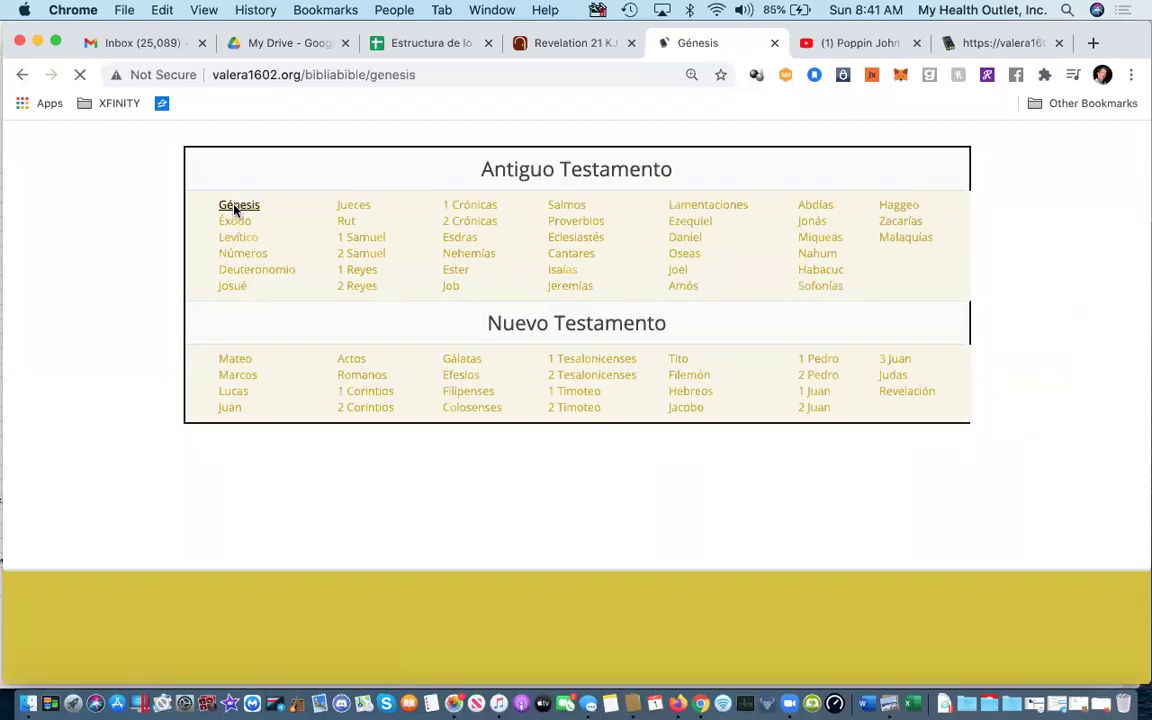
{"action": "scroll", "coordinate": [116, 535], "scroll_direction": "down", "scroll_amount": 3}
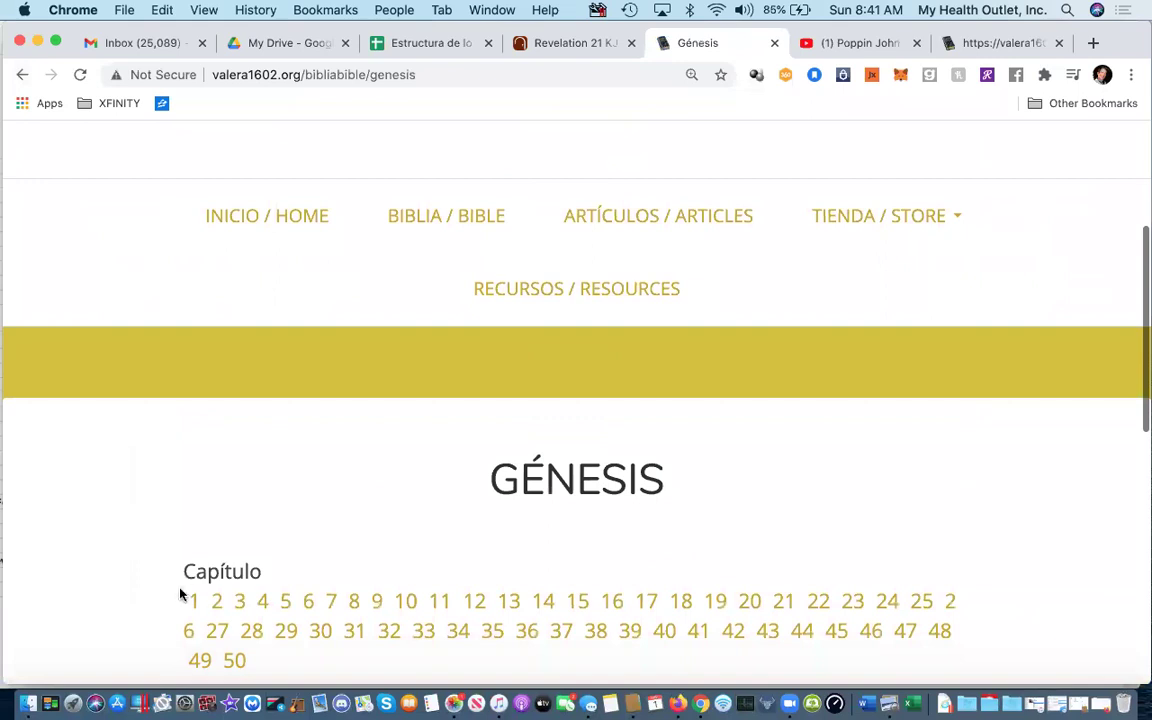
{"action": "left_click", "coordinate": [195, 603]}
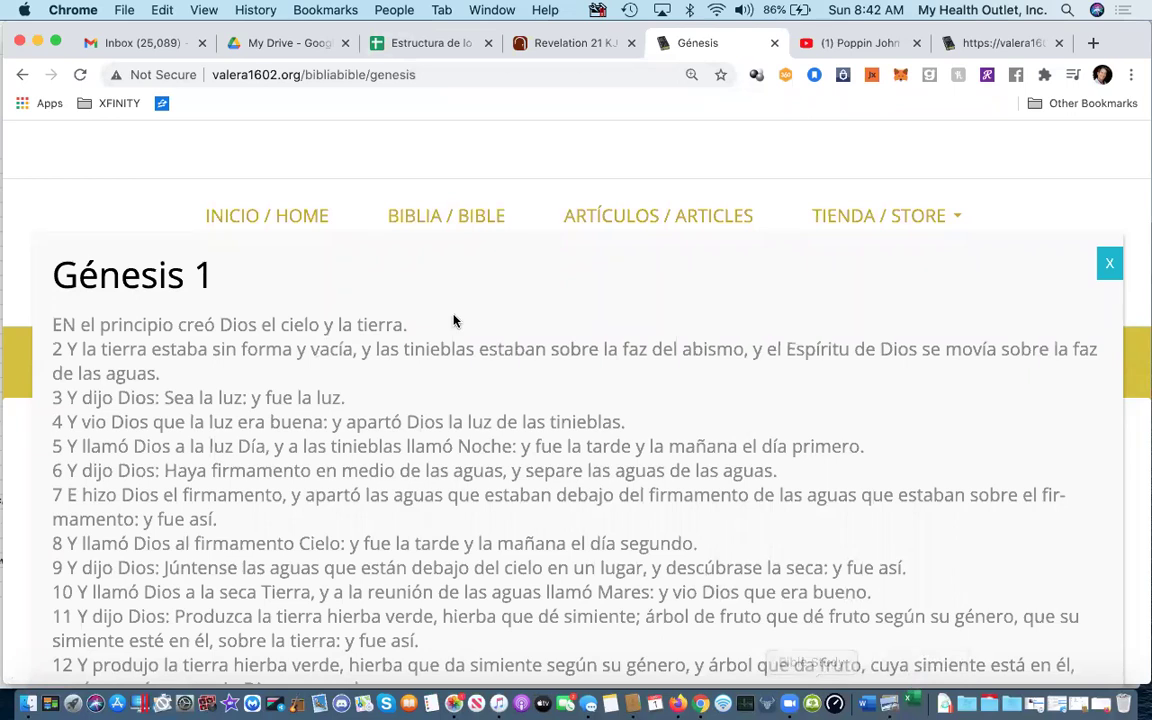
- Return to the programs spreadsheet and point out the Dispensación entry of the Dios el Padre column
{"action": "left_click", "coordinate": [385, 45]}
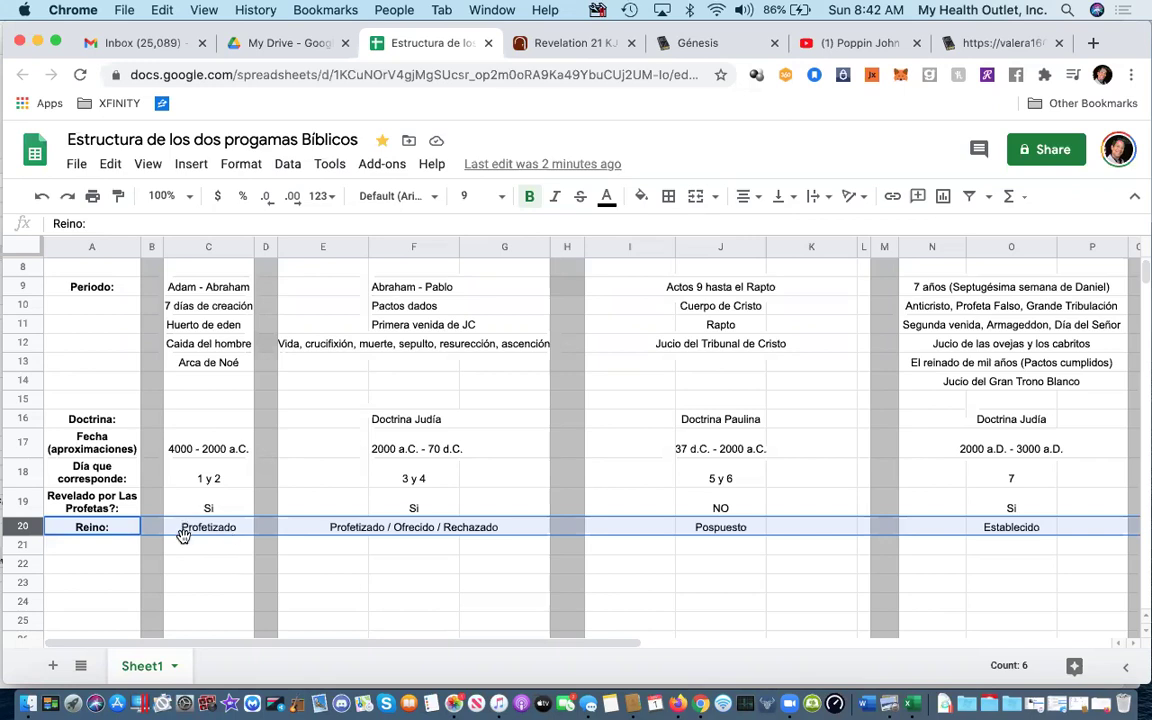
{"action": "scroll", "coordinate": [183, 538], "scroll_direction": "up", "scroll_amount": 3}
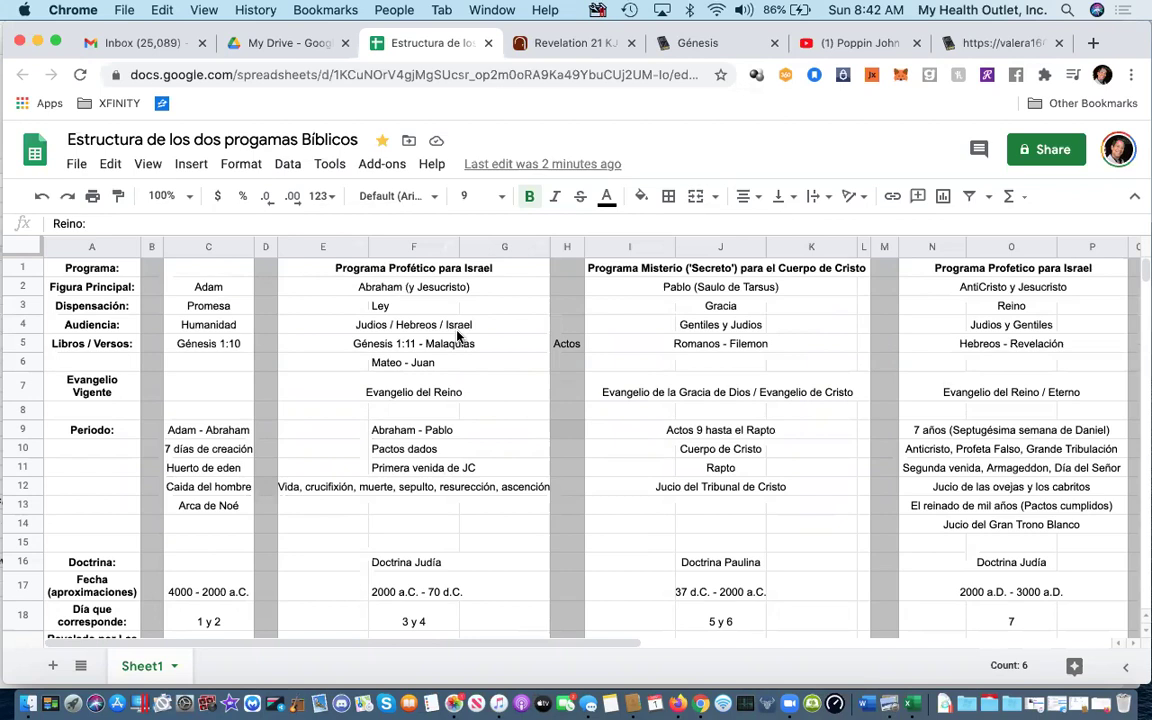
{"action": "scroll", "coordinate": [457, 337], "scroll_direction": "down", "scroll_amount": 1}
{"action": "scroll", "coordinate": [457, 337], "scroll_direction": "up", "scroll_amount": 1}
{"action": "scroll", "coordinate": [457, 337], "scroll_direction": "right", "scroll_amount": 5}
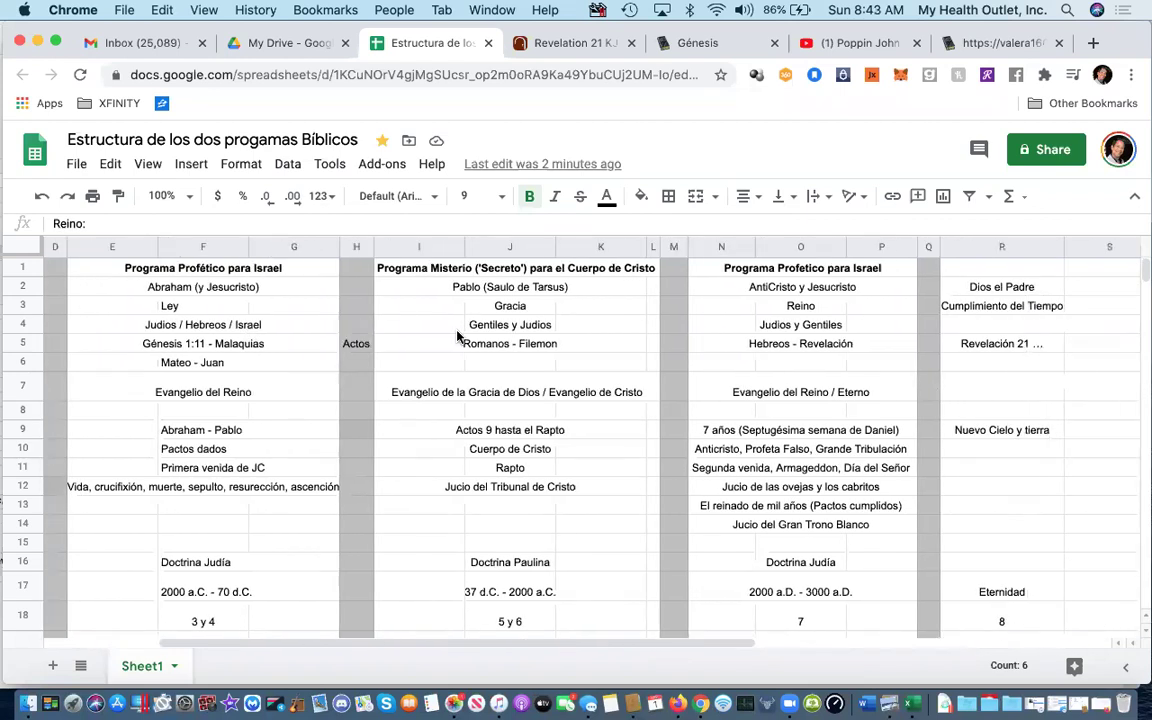
{"action": "left_click", "coordinate": [979, 309]}
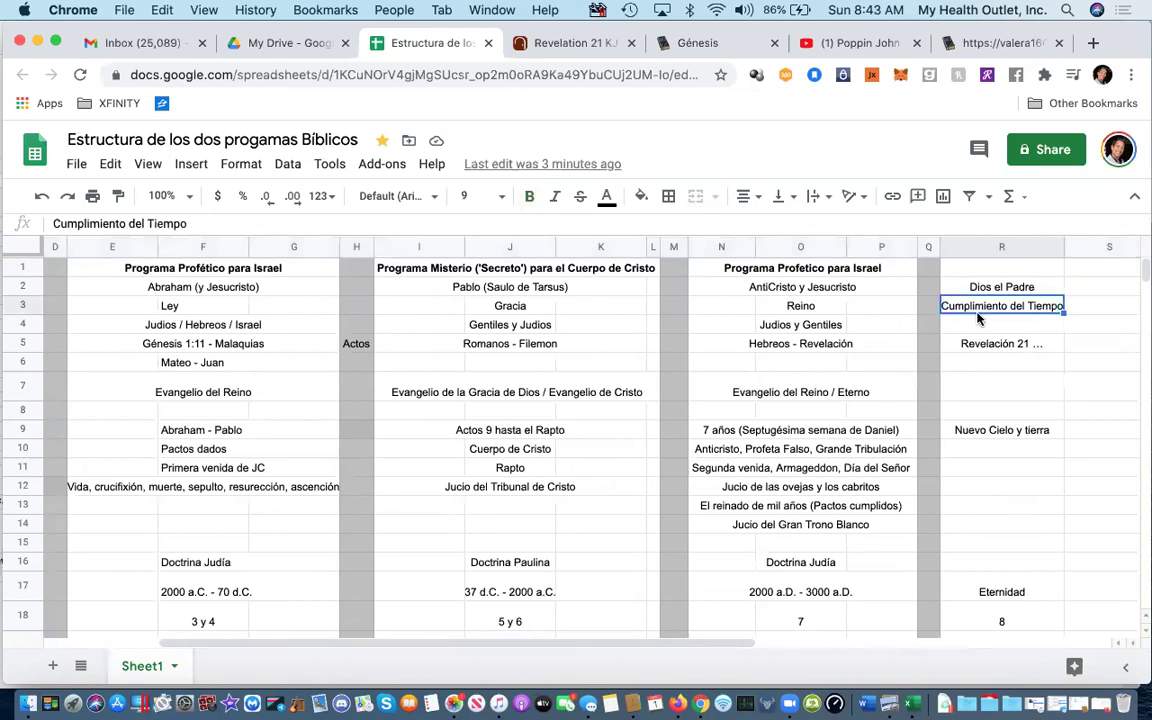
- Go through the Dispensación row in order, from Promesa, Ley, Gracia and Reino to Cumplimiento del Tiempo
{"action": "scroll", "coordinate": [700, 330], "scroll_direction": "left", "scroll_amount": 5}
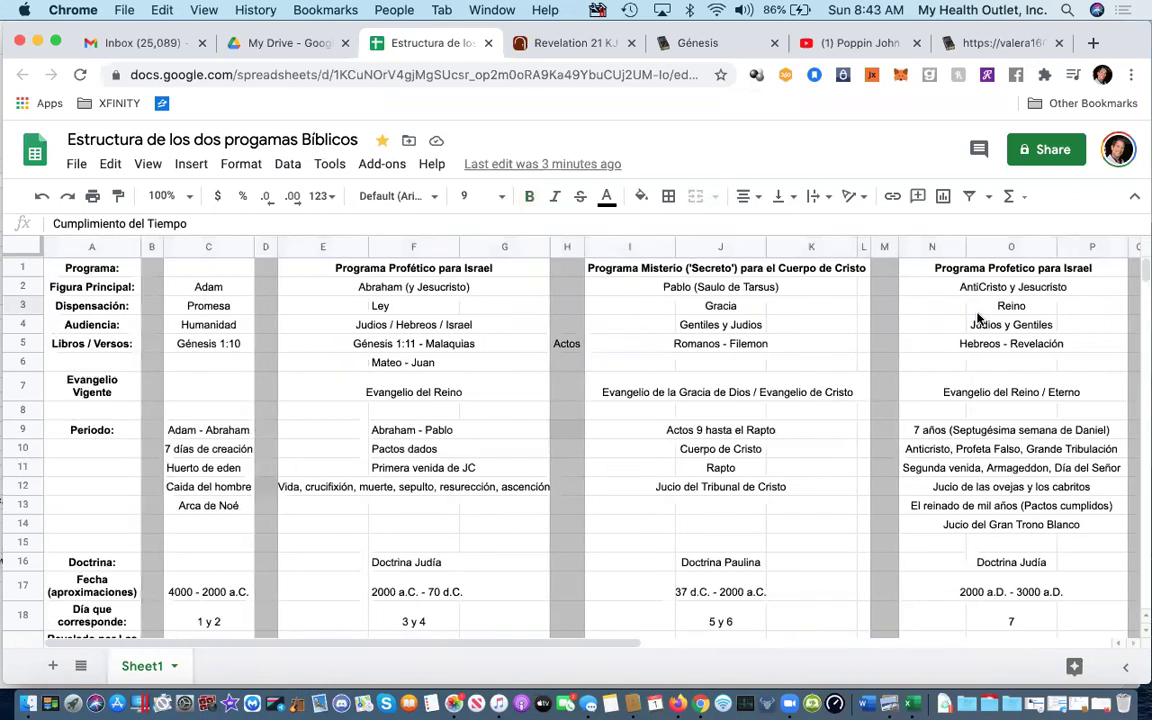
{"action": "left_click", "coordinate": [192, 306]}
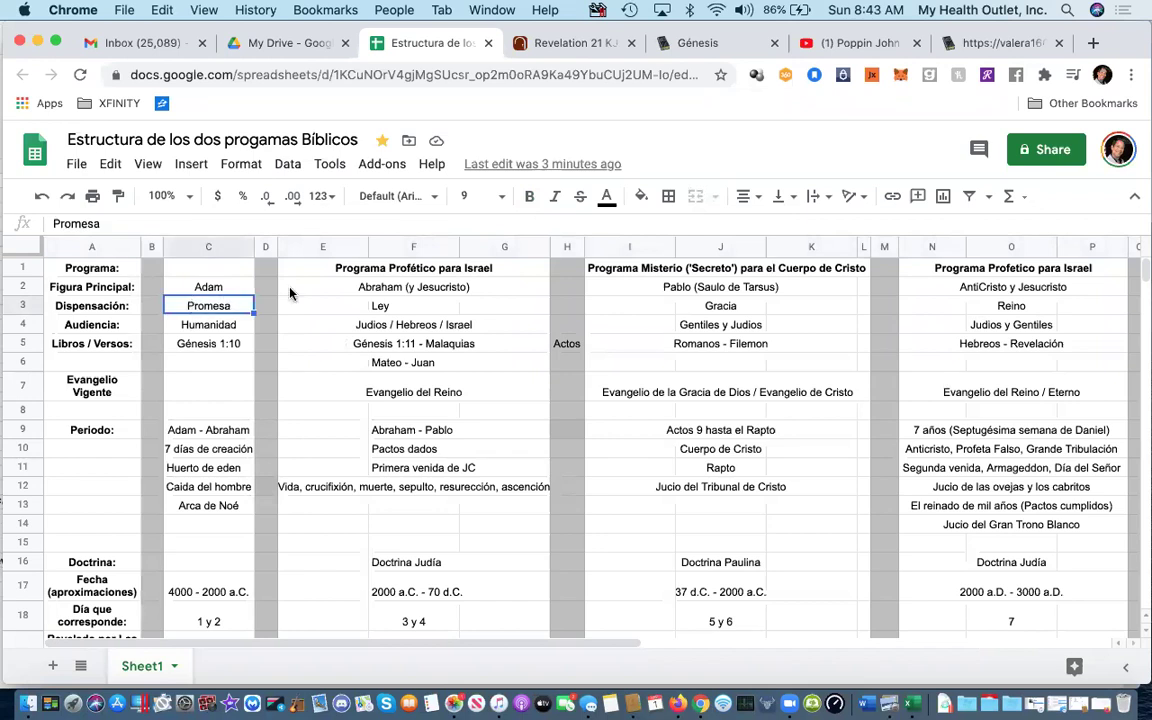
{"action": "left_click", "coordinate": [403, 306]}
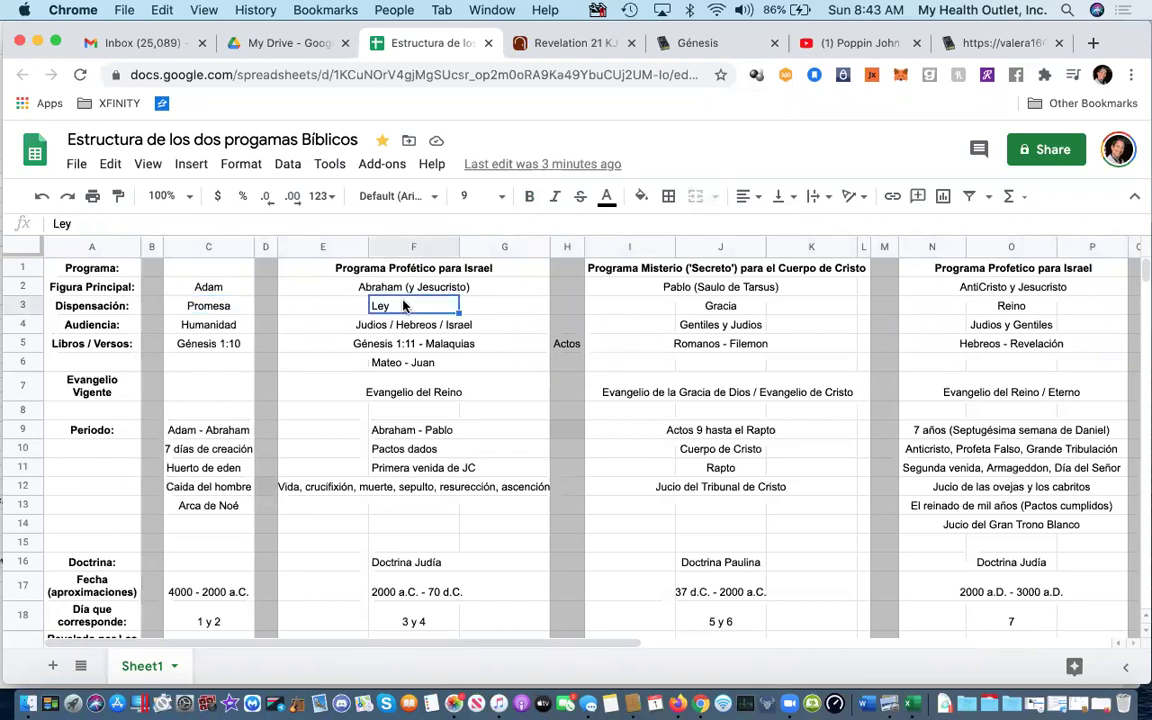
{"action": "left_click", "coordinate": [718, 306]}
{"action": "left_click", "coordinate": [1012, 310]}
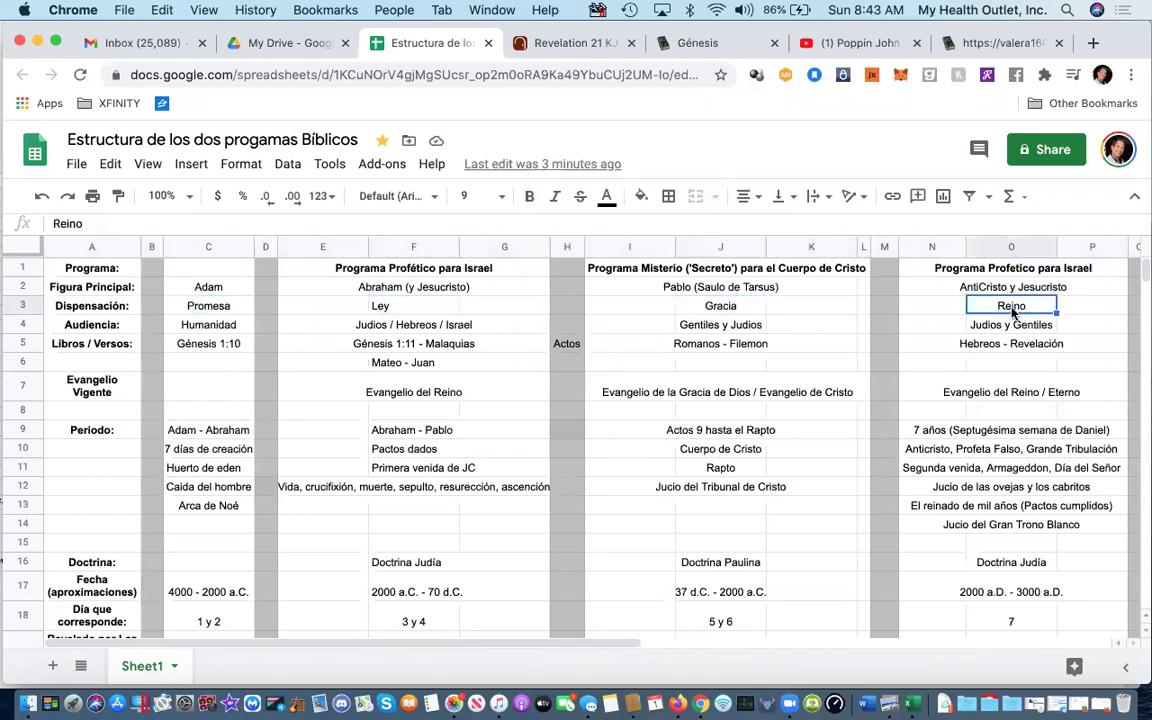
{"action": "scroll", "coordinate": [1012, 312], "scroll_direction": "right", "scroll_amount": 5}
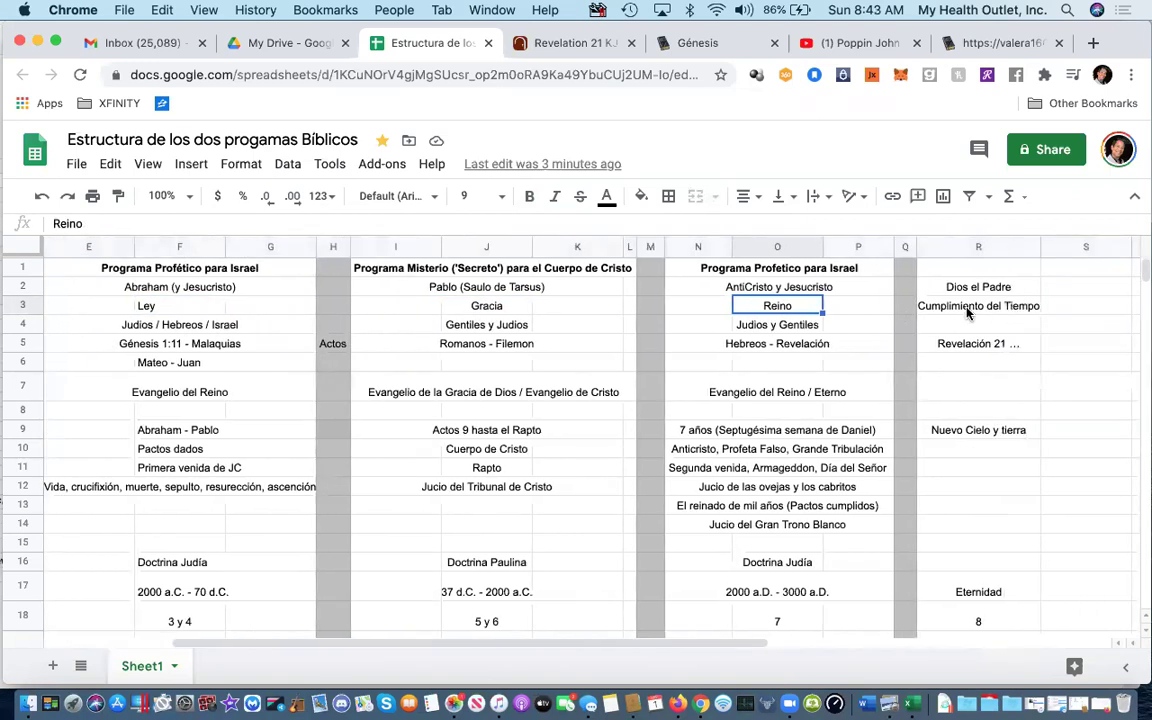
{"action": "left_click", "coordinate": [1010, 308]}
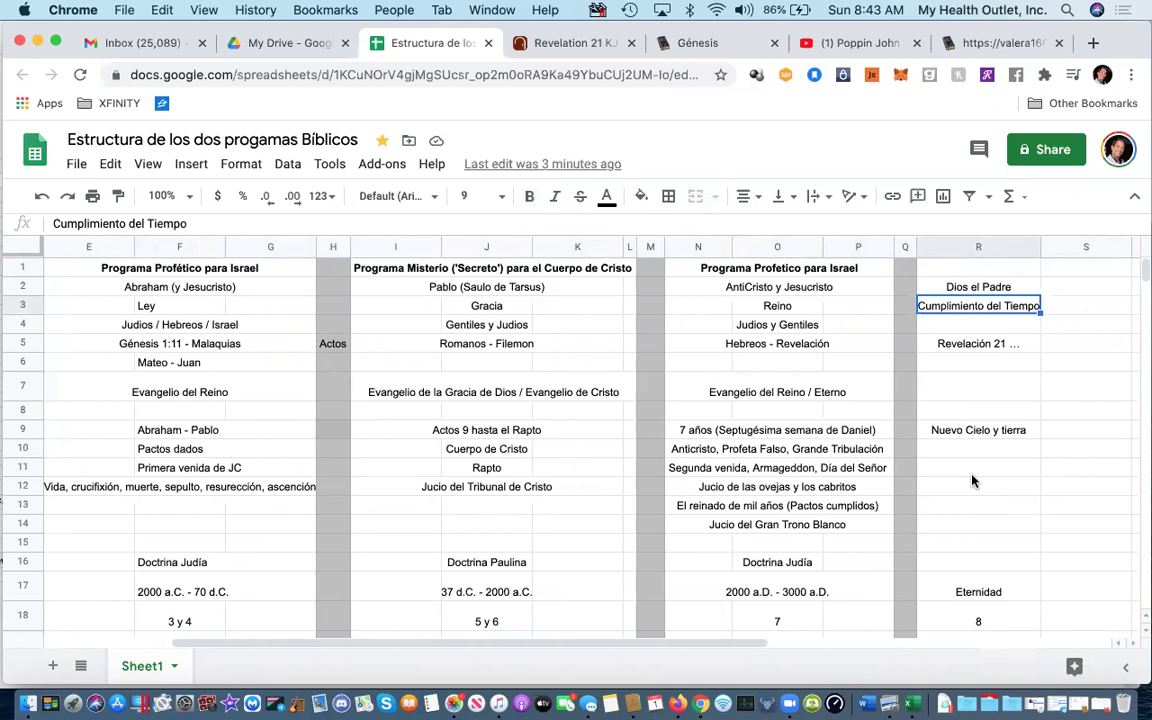
- Go through column R's Figura Principal, Libros, Fecha, Día and Periodo entries, comparing its Día with the AntiCristo y Jesucristo program's
{"action": "left_click", "coordinate": [934, 292]}
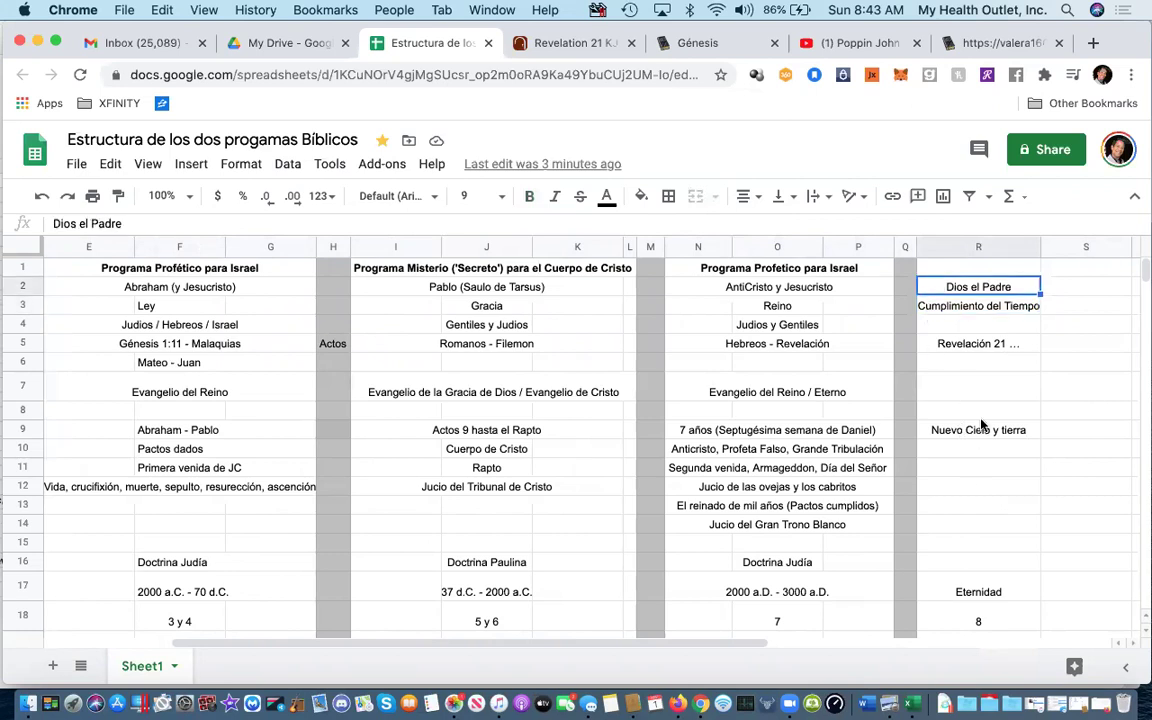
{"action": "left_click", "coordinate": [955, 344]}
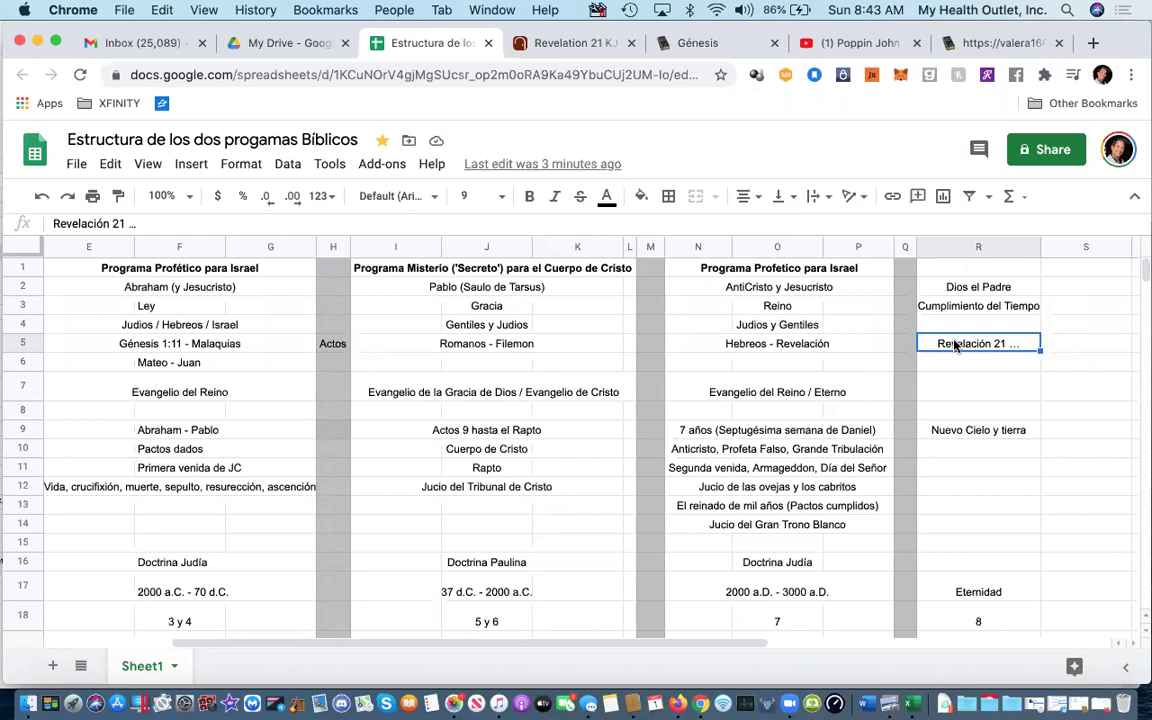
{"action": "left_click", "coordinate": [962, 585]}
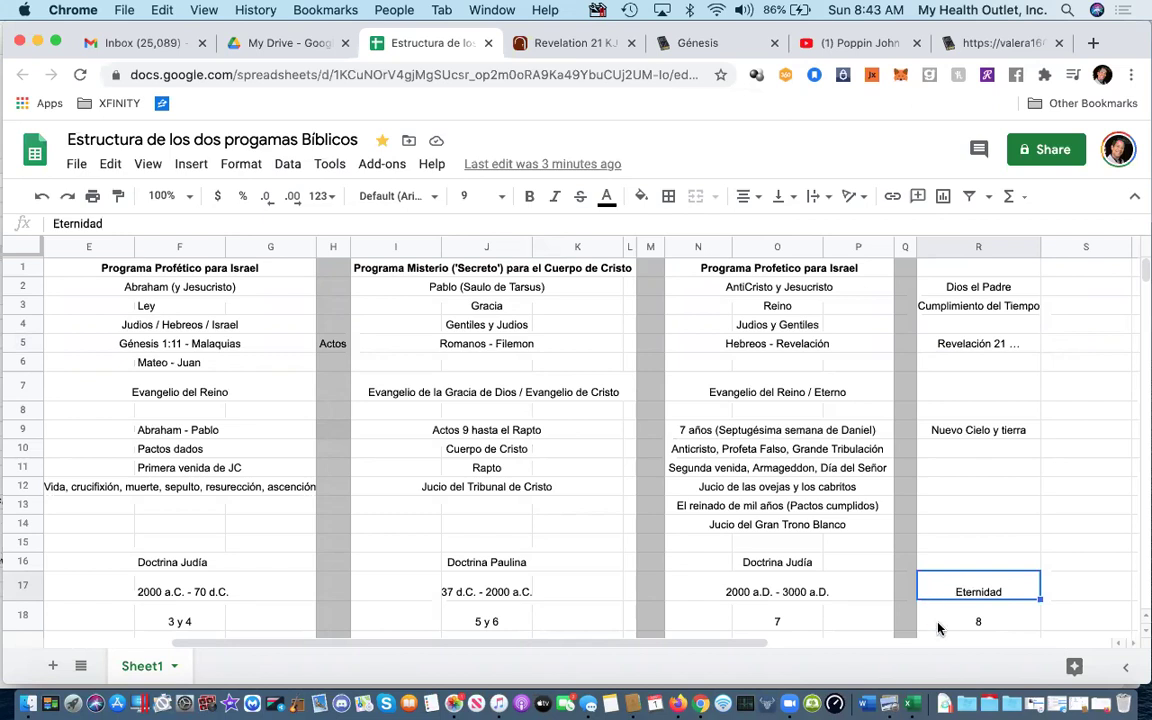
{"action": "left_click", "coordinate": [938, 624]}
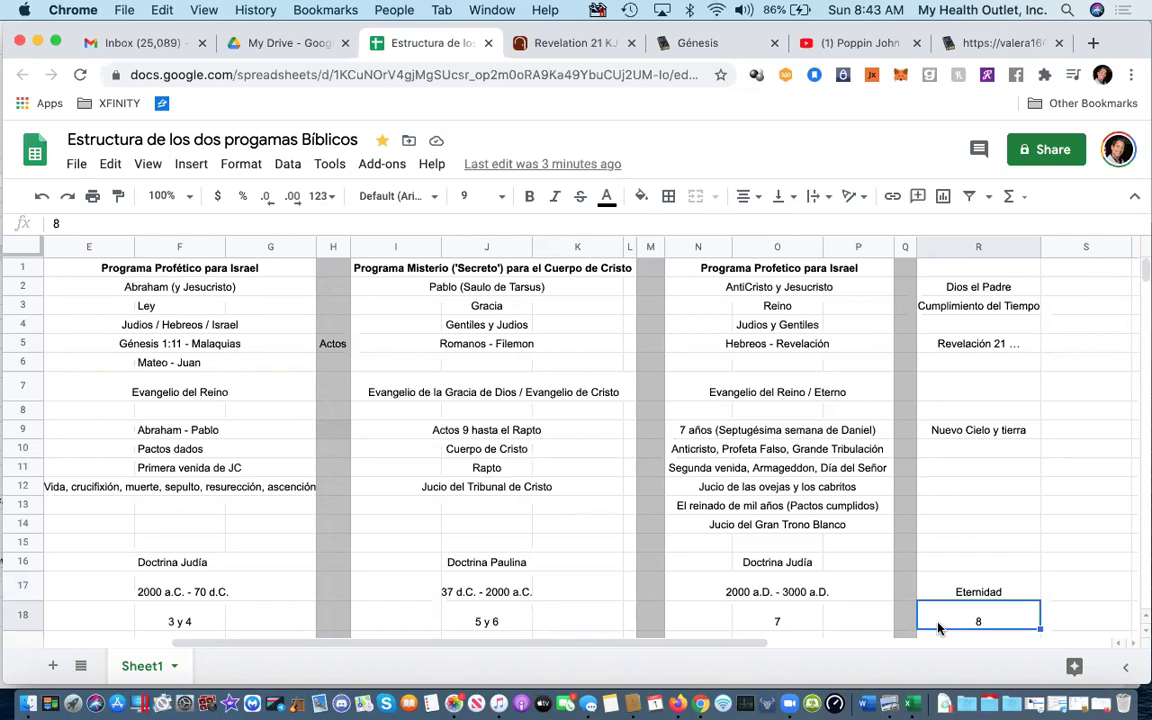
{"action": "scroll", "coordinate": [850, 622], "scroll_direction": "down", "scroll_amount": 1}
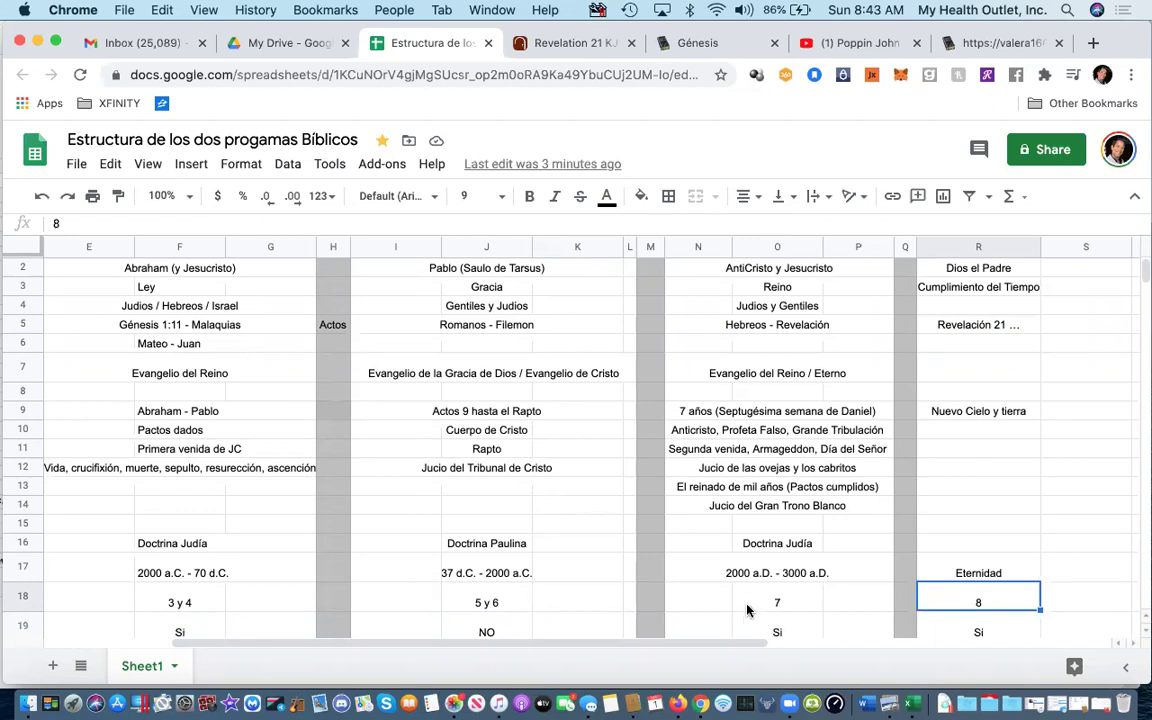
{"action": "left_click", "coordinate": [747, 606]}
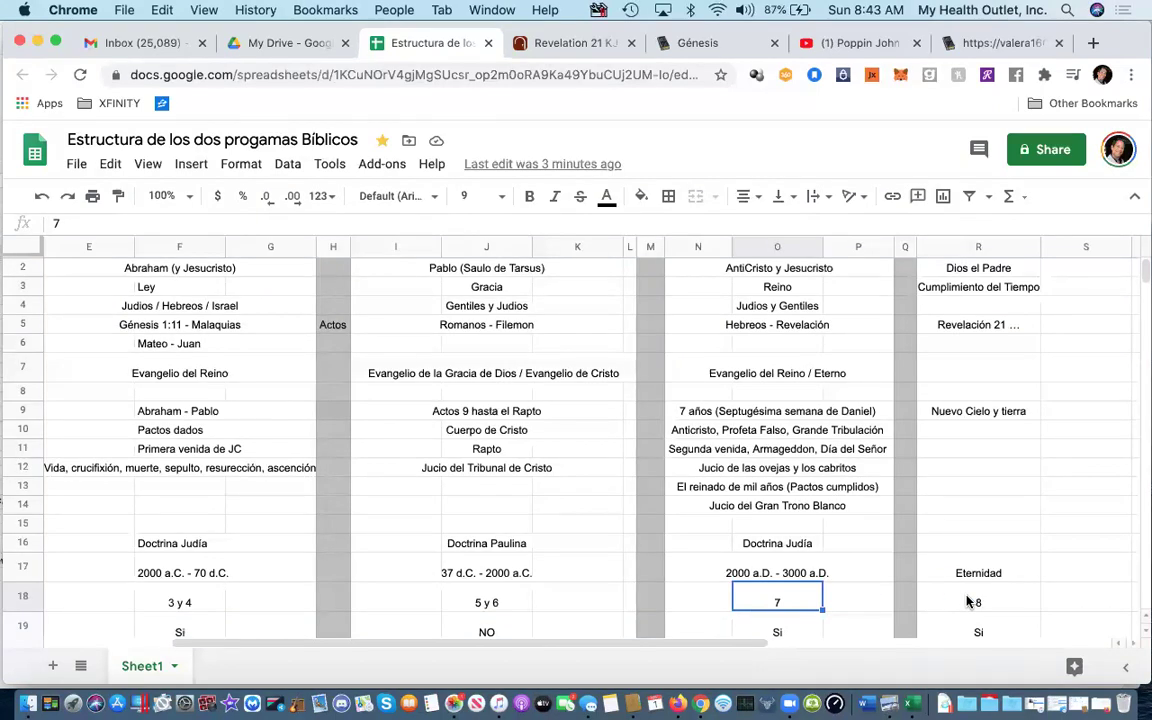
{"action": "left_click", "coordinate": [960, 421]}
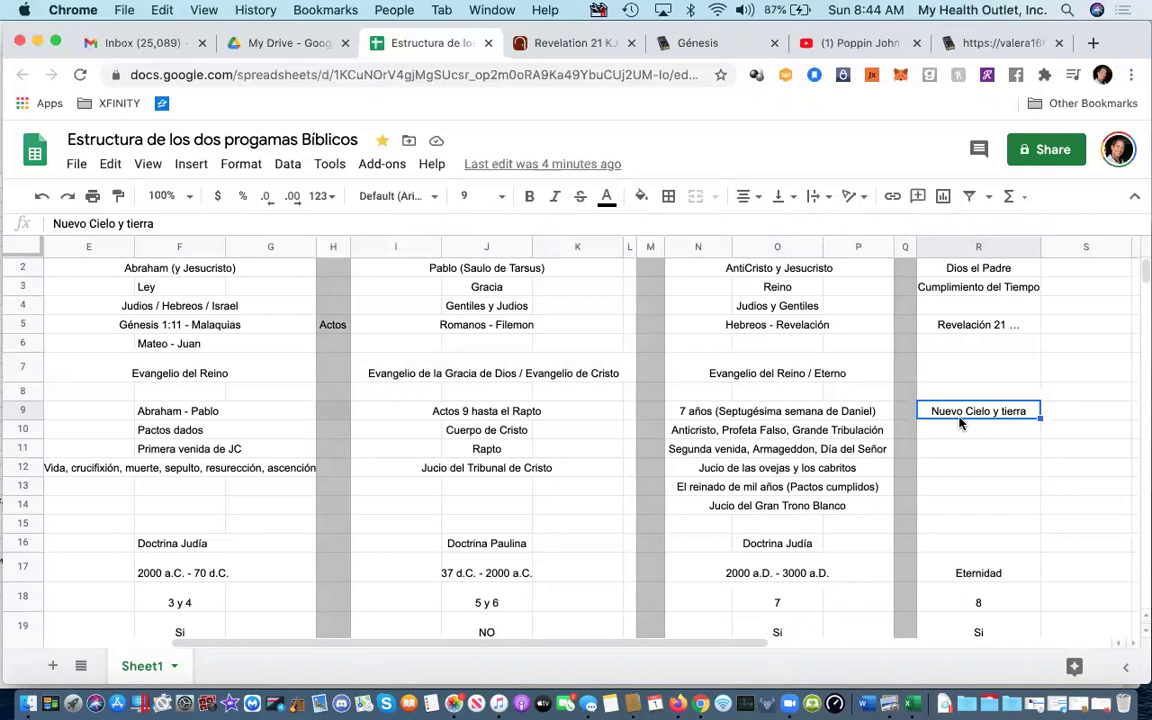
{"action": "scroll", "coordinate": [959, 423], "scroll_direction": "down", "scroll_amount": 3}
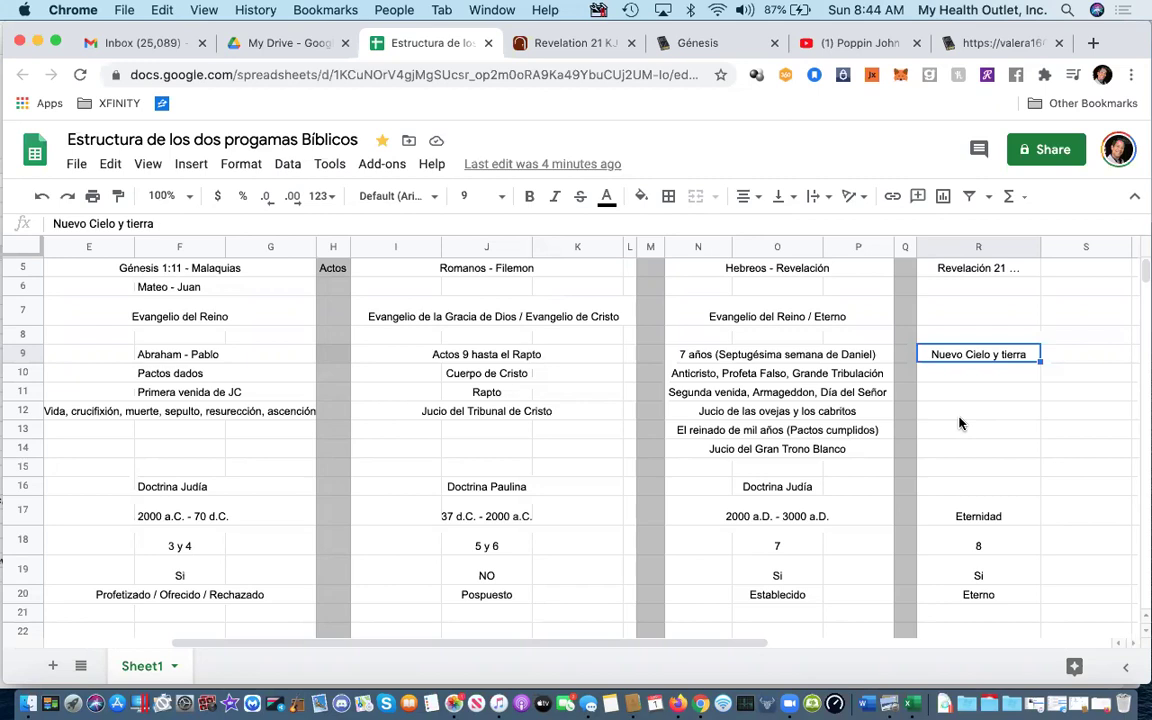
- Change the Reino row label in column A to "Reino Terrenal:"
{"action": "scroll", "coordinate": [959, 424], "scroll_direction": "left", "scroll_amount": 5}
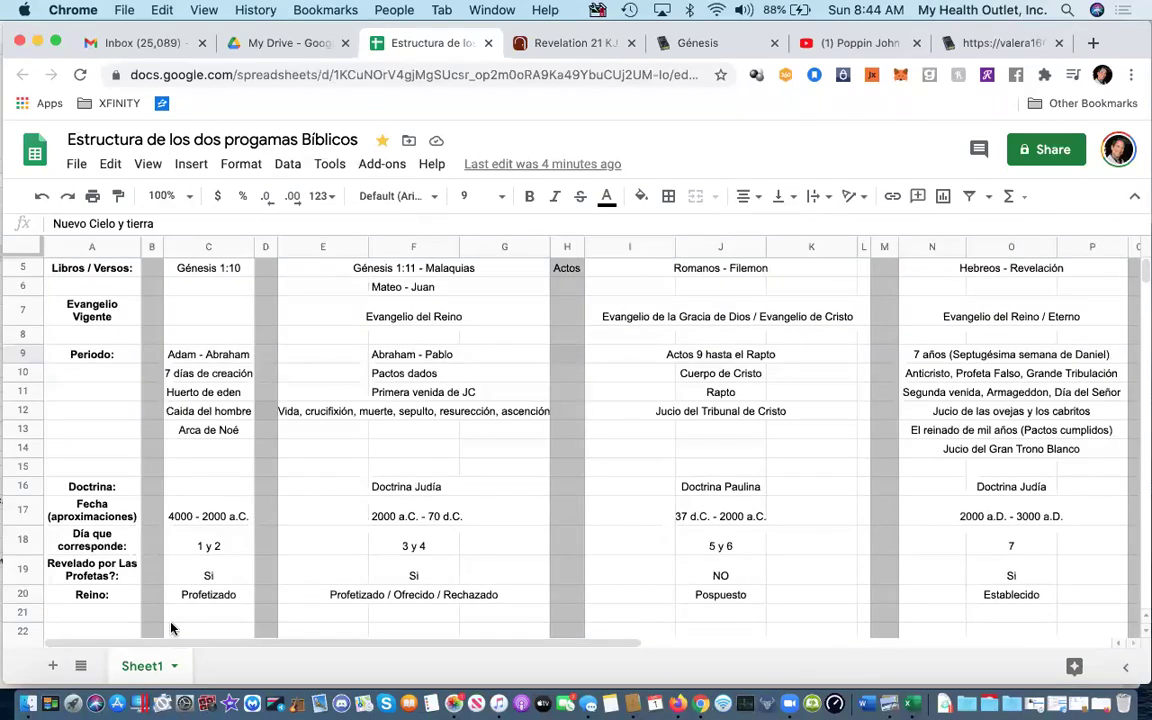
{"action": "left_click", "coordinate": [92, 594]}
{"action": "left_click", "coordinate": [83, 223]}
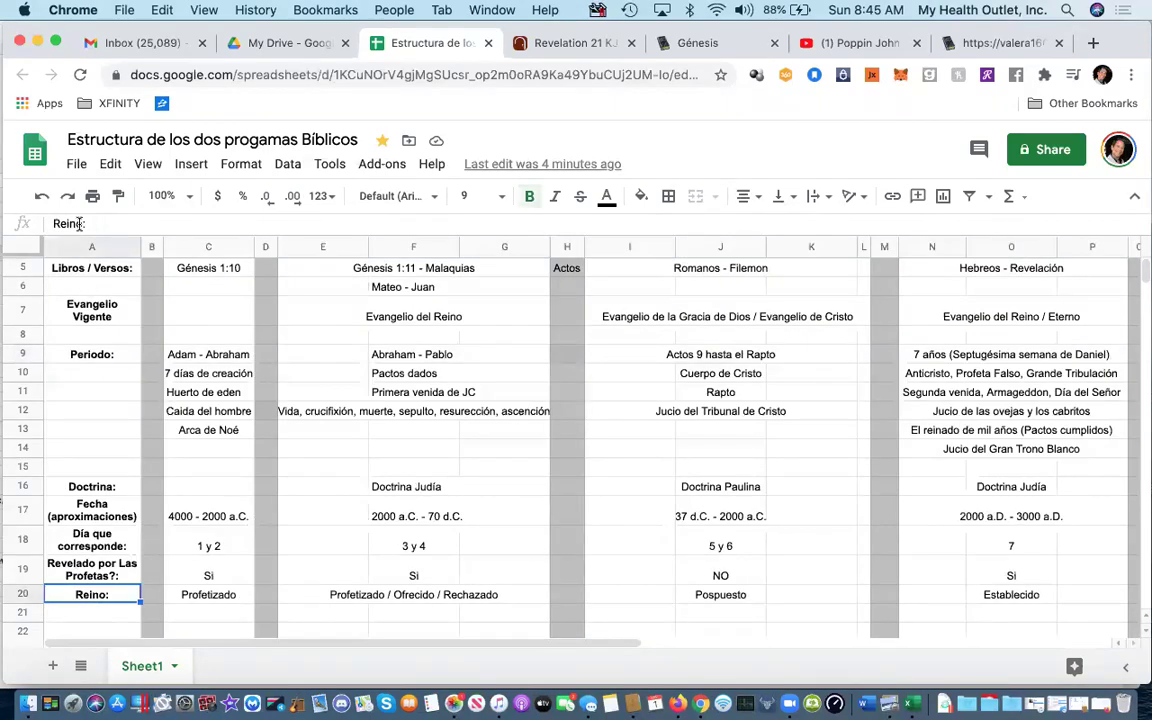
{"action": "type", "text": "Terr"}
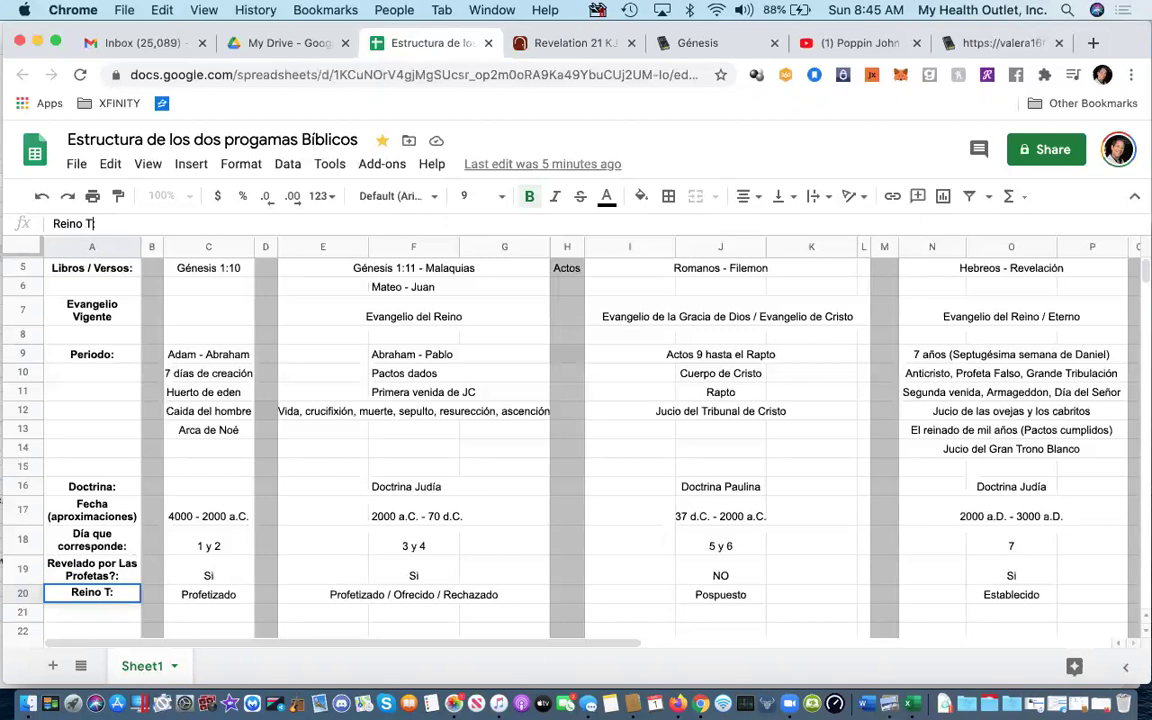
{"action": "type", "text": "al:"}
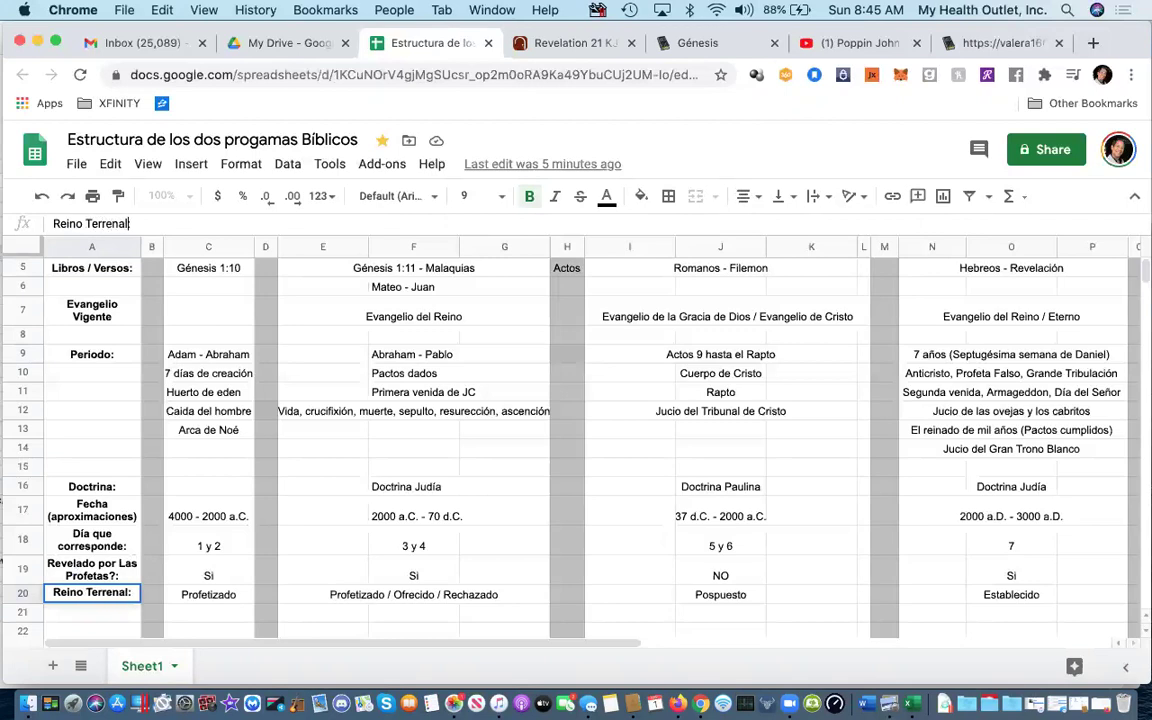
{"action": "key", "text": "Tab"}
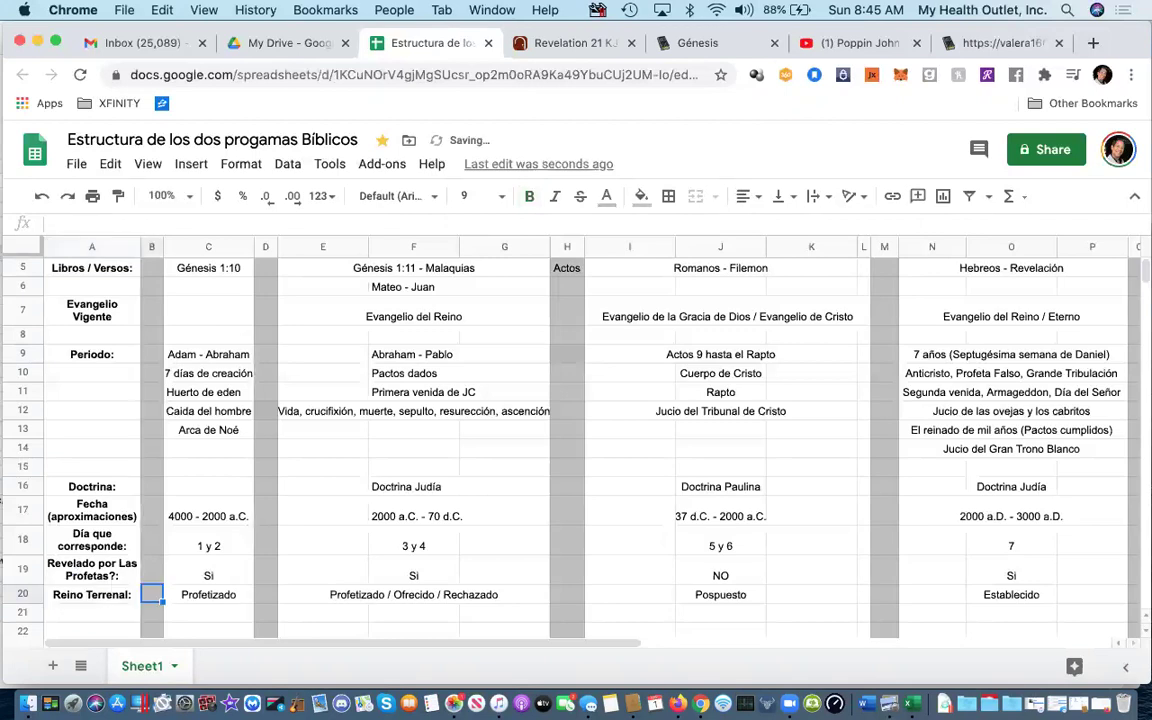
- Point out column C's Reino Terrenal and Dispensación entries, and the Dispensación entry of the Programa Profético para Israel
{"action": "left_click", "coordinate": [208, 594]}
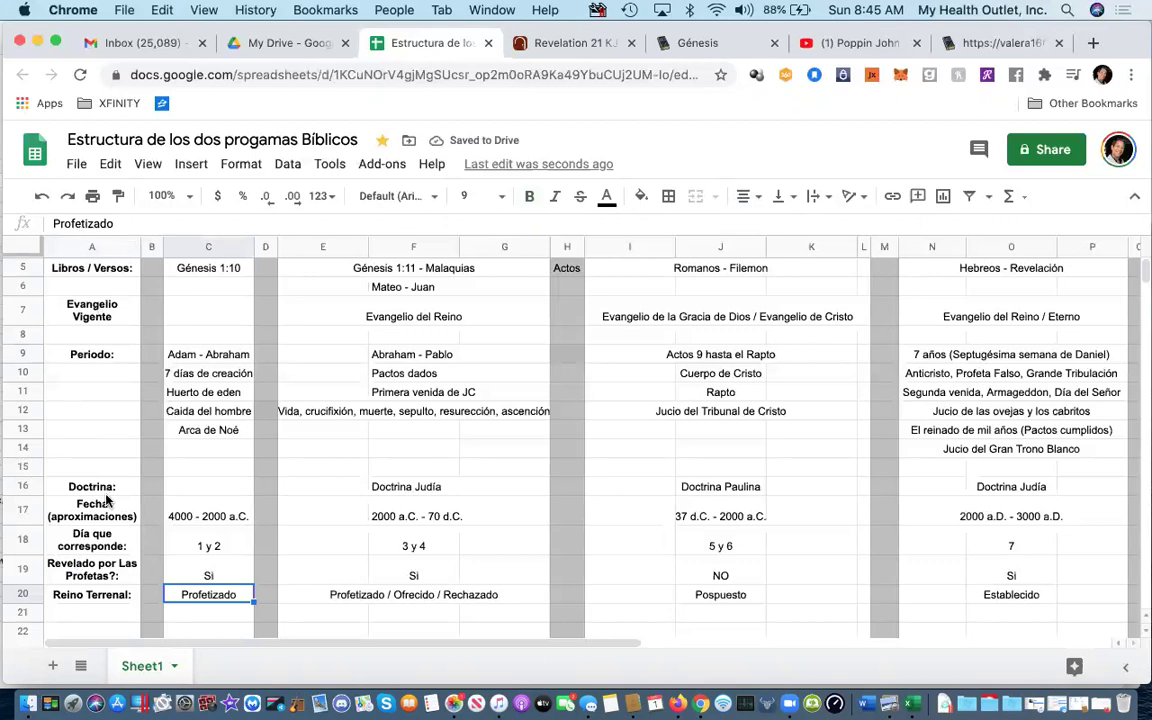
{"action": "scroll", "coordinate": [107, 499], "scroll_direction": "up", "scroll_amount": 3}
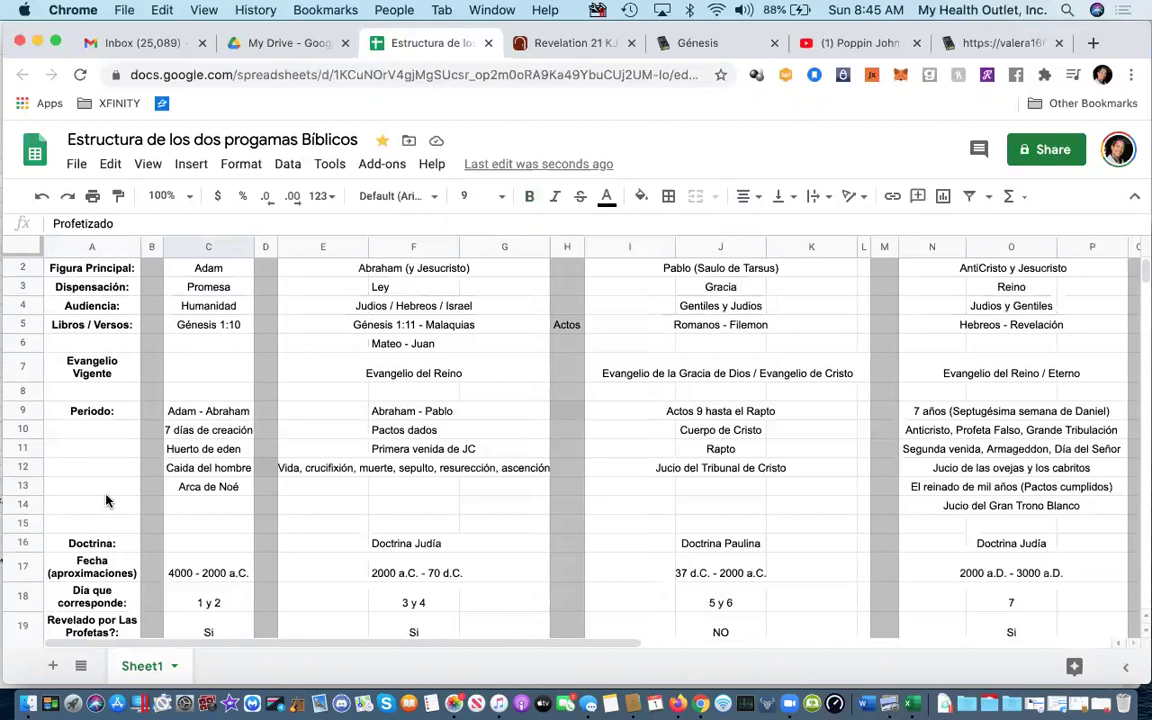
{"action": "left_click", "coordinate": [187, 247]}
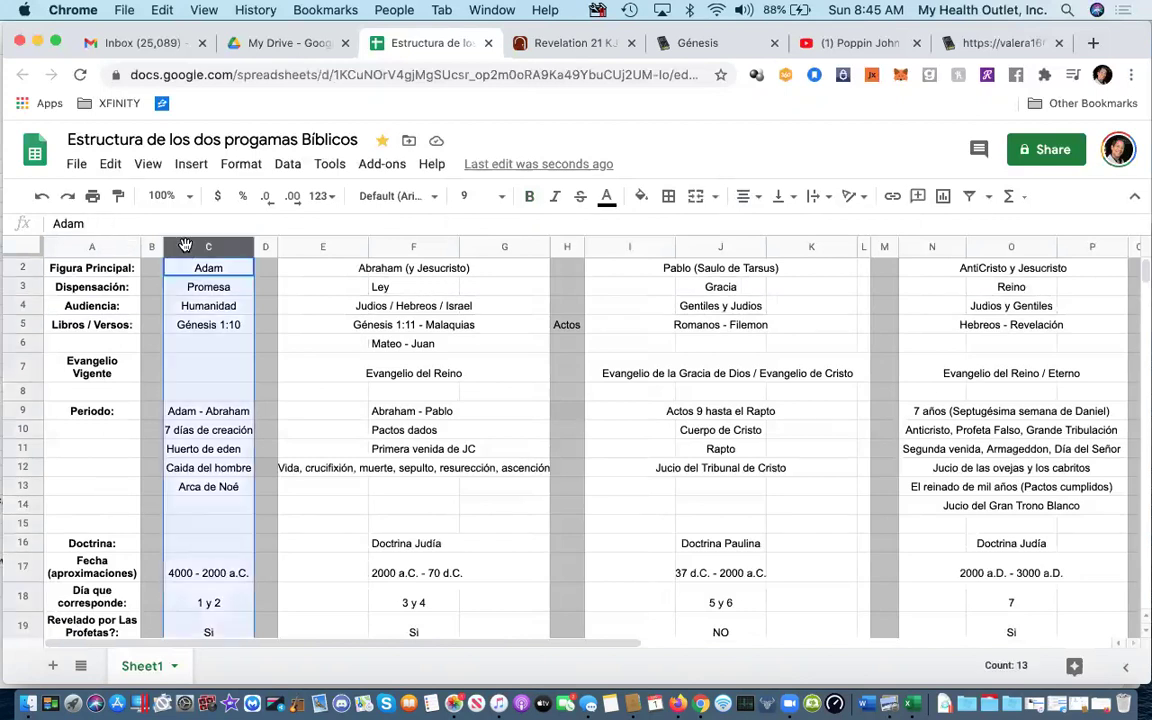
{"action": "left_click", "coordinate": [198, 290]}
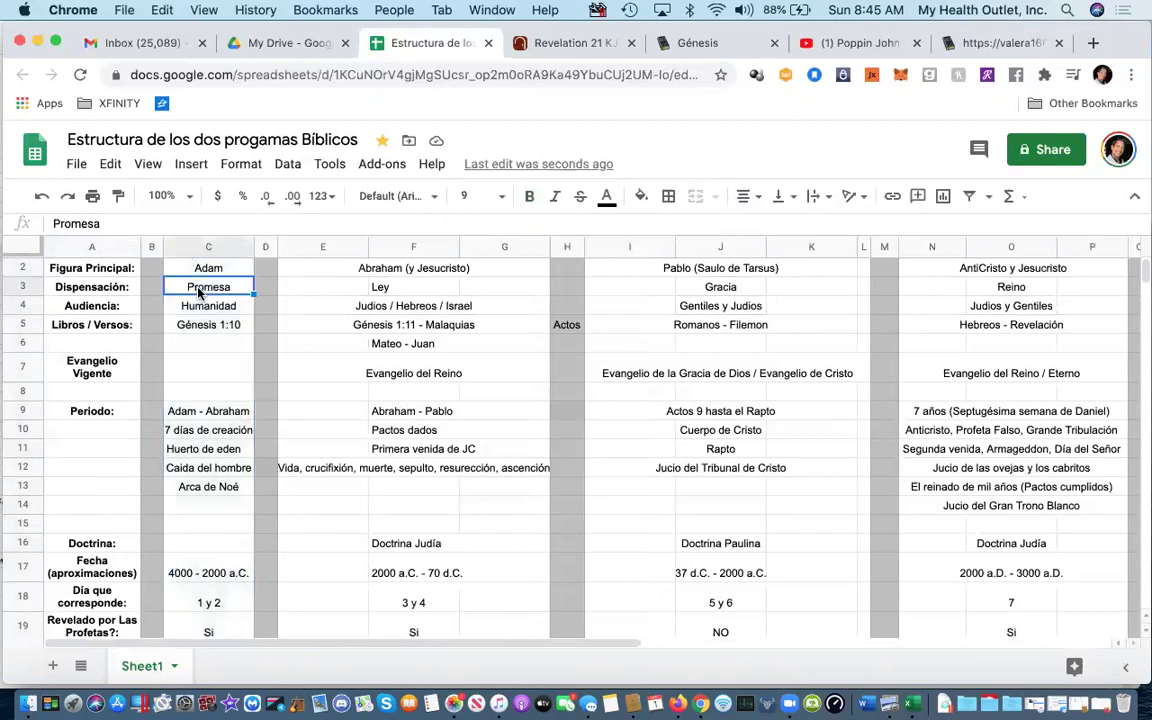
{"action": "scroll", "coordinate": [332, 418], "scroll_direction": "down", "scroll_amount": 1}
{"action": "scroll", "coordinate": [340, 380], "scroll_direction": "up", "scroll_amount": 1}
{"action": "left_click", "coordinate": [378, 286]}
{"action": "scroll", "coordinate": [453, 533], "scroll_direction": "down", "scroll_amount": 1}
{"action": "scroll", "coordinate": [455, 540], "scroll_direction": "up", "scroll_amount": 2}
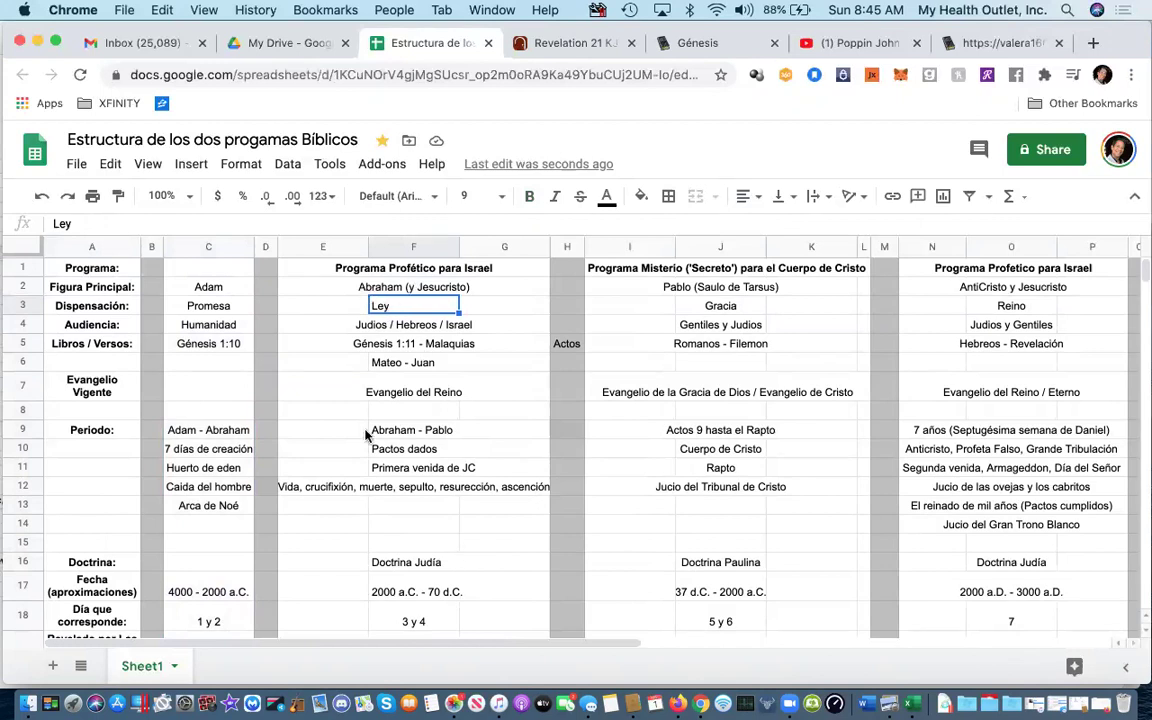
- Change the first Periodo entry of the Programa Profético para Israel to "Abraham - Saulo"
{"action": "left_click", "coordinate": [437, 430]}
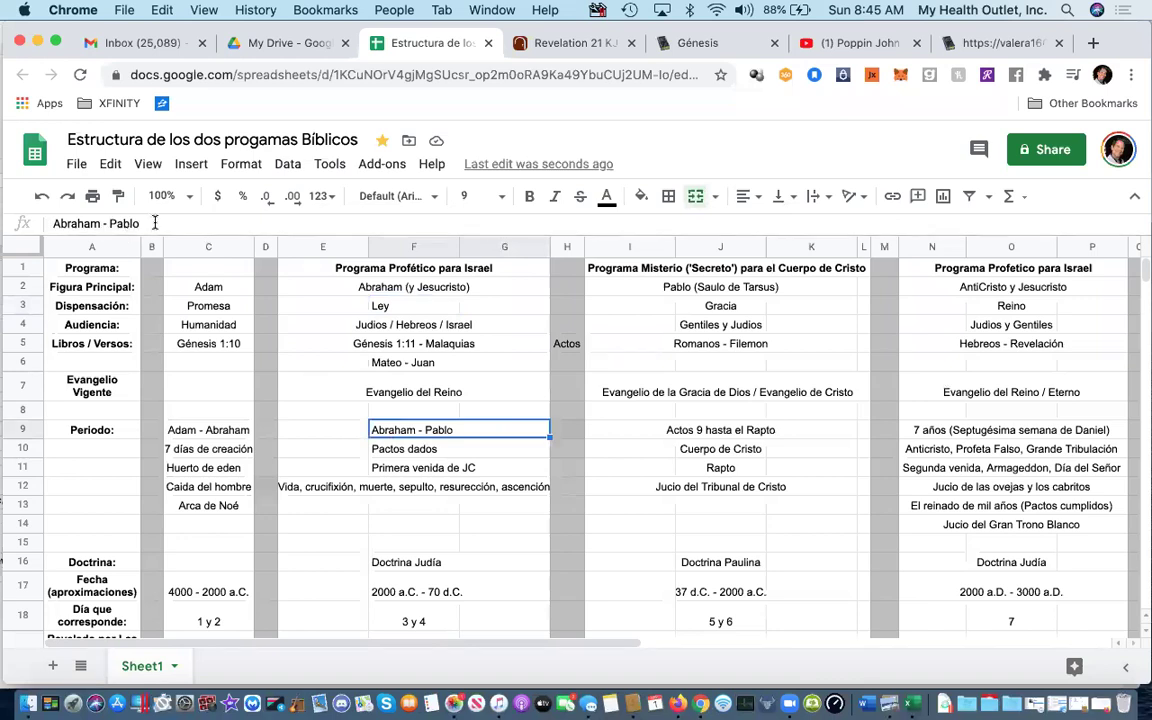
{"action": "left_click", "coordinate": [129, 224]}
{"action": "key", "text": "BackSpace"}
{"action": "key", "text": "BackSpace"}
{"action": "key", "text": "BackSpace"}
{"action": "key", "text": "BackSpace"}
{"action": "key", "text": "BackSpace"}
{"action": "type", "text": "Saulo"}
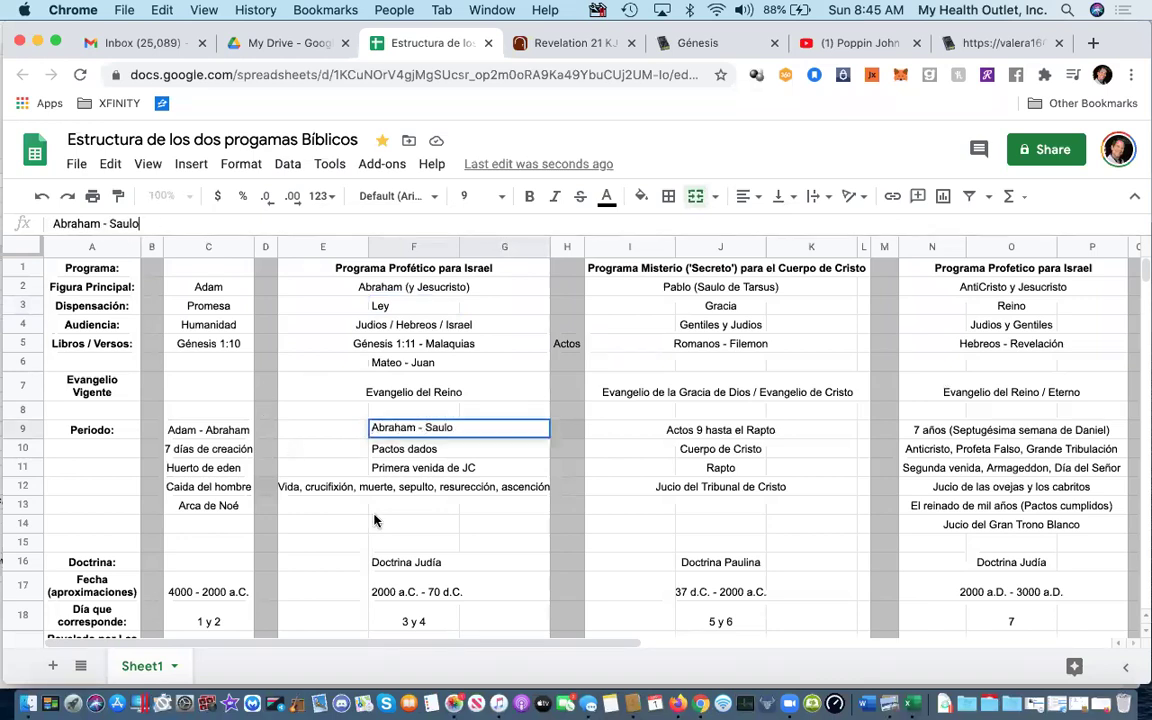
{"action": "key", "text": "Return"}
{"action": "key", "text": "Down"}
{"action": "key", "text": "Down"}
{"action": "key", "text": "Down"}
- Set the first Periodo entry of the Programa Profético para Israel to "Abraham - Estevan"
{"action": "left_click", "coordinate": [396, 432]}
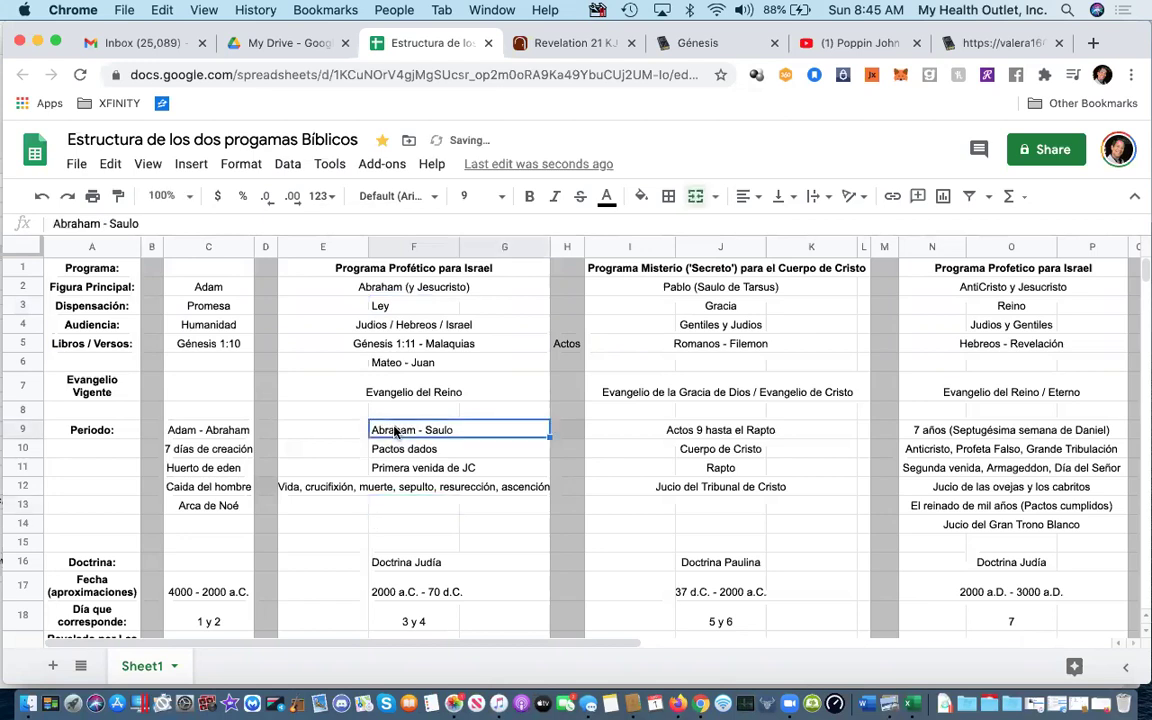
{"action": "left_click", "coordinate": [149, 225]}
{"action": "key", "text": "BackSpace"}
{"action": "key", "text": "BackSpace"}
{"action": "key", "text": "BackSpace"}
{"action": "key", "text": "BackSpace"}
{"action": "key", "text": "BackSpace"}
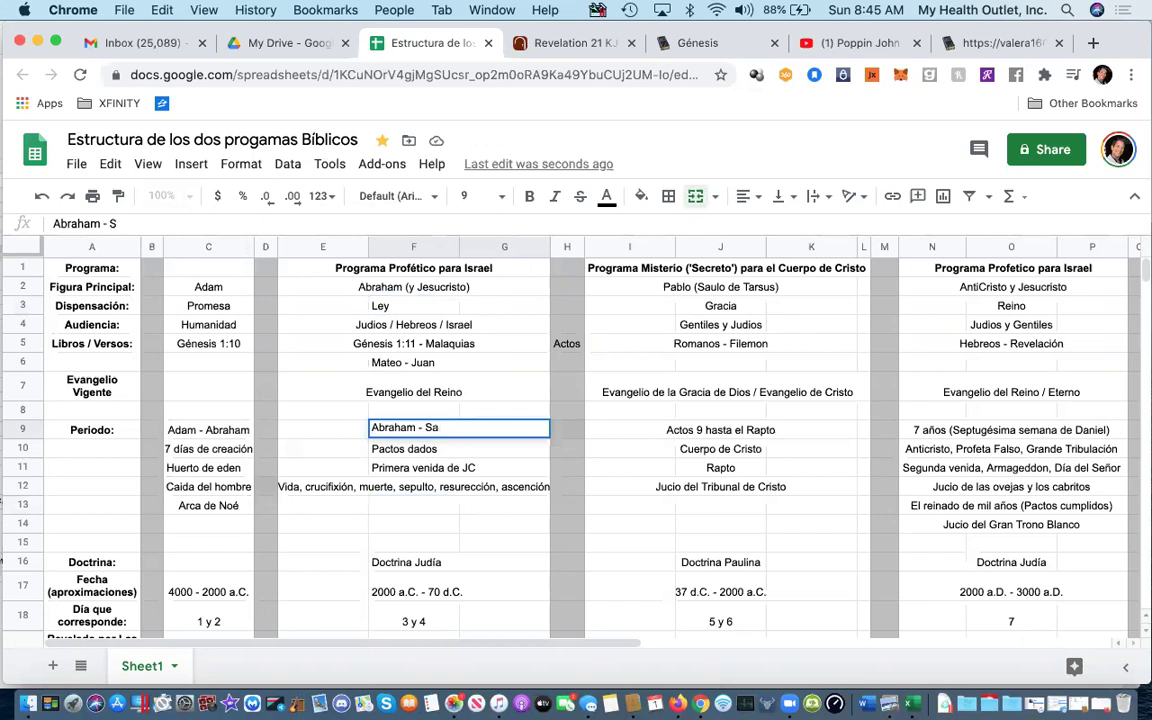
{"action": "type", "text": "Estevan"}
{"action": "key", "text": "Return"}
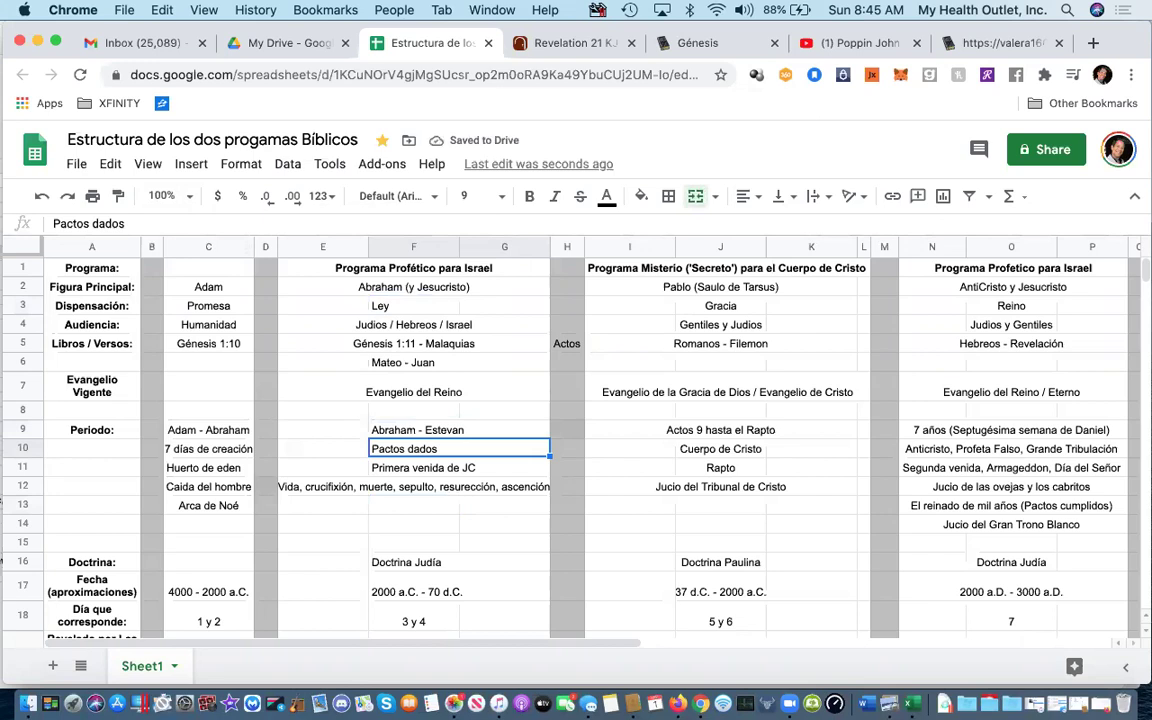
- Highlight columns E to G, and point out their Evangelio Vigente entry and column J's Reino Terrenal entry
{"action": "scroll", "coordinate": [335, 418], "scroll_direction": "down", "scroll_amount": 2}
{"action": "scroll", "coordinate": [335, 418], "scroll_direction": "down", "scroll_amount": 5}
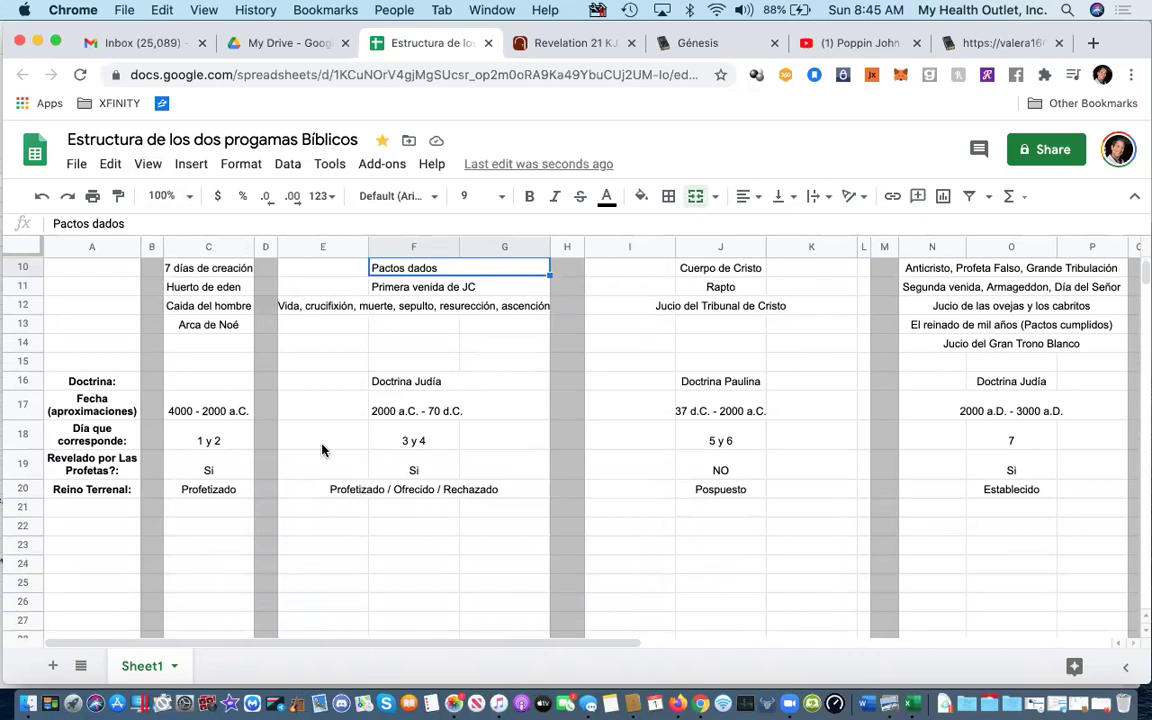
{"action": "left_click", "coordinate": [322, 246]}
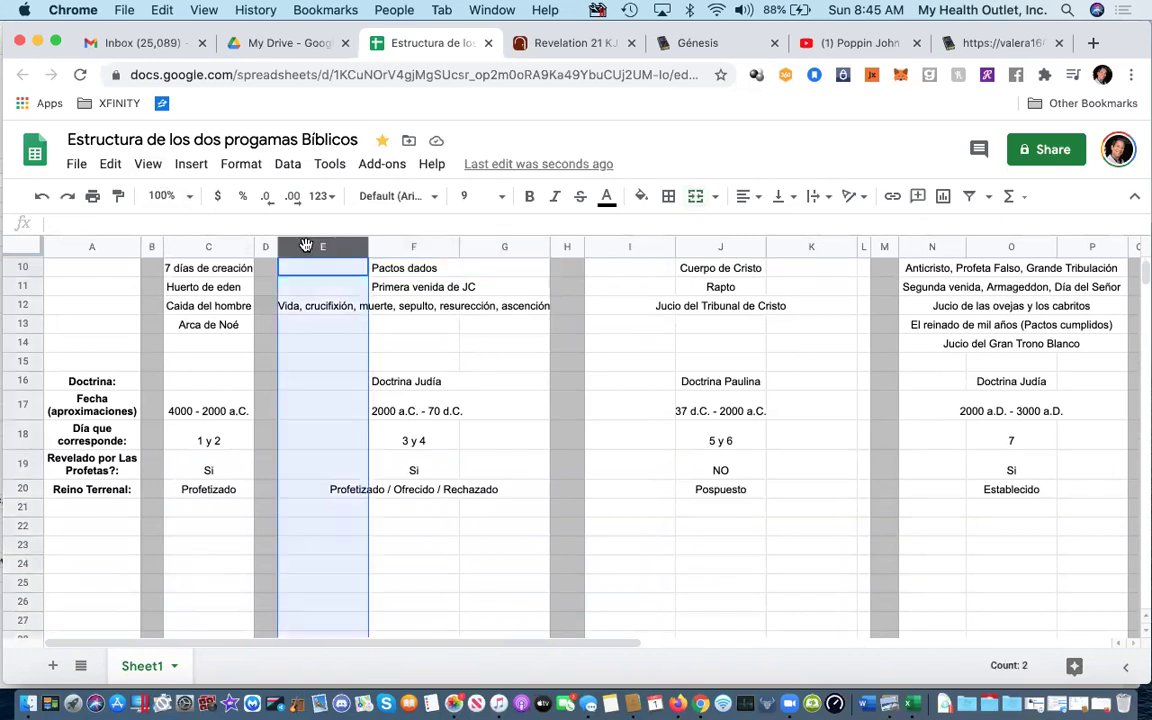
{"action": "left_click", "coordinate": [413, 246], "text": "shift"}
{"action": "left_click", "coordinate": [504, 246], "text": "shift"}
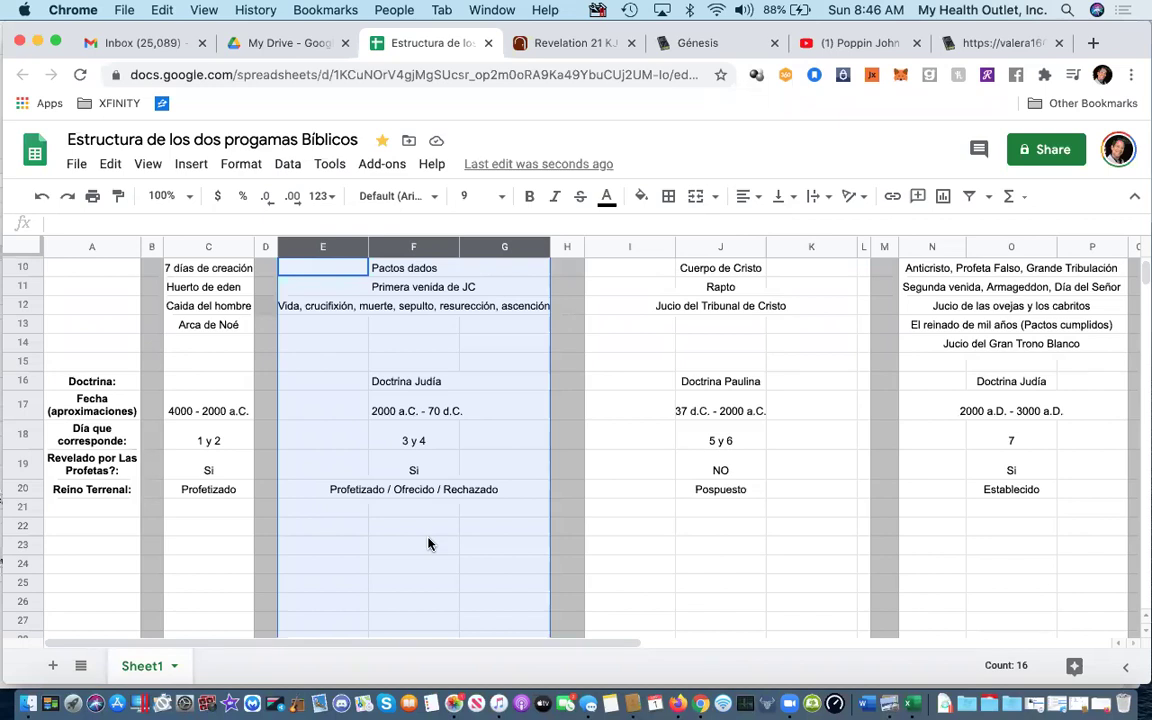
{"action": "scroll", "coordinate": [428, 543], "scroll_direction": "up", "scroll_amount": 5}
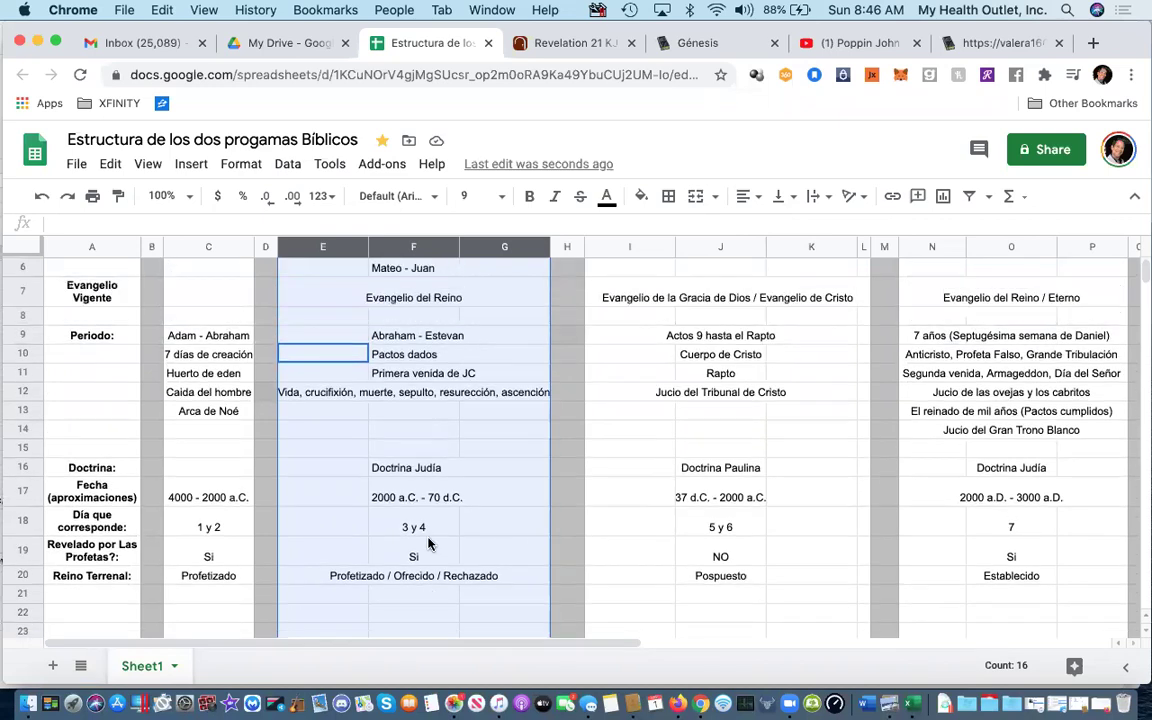
{"action": "left_click", "coordinate": [413, 373]}
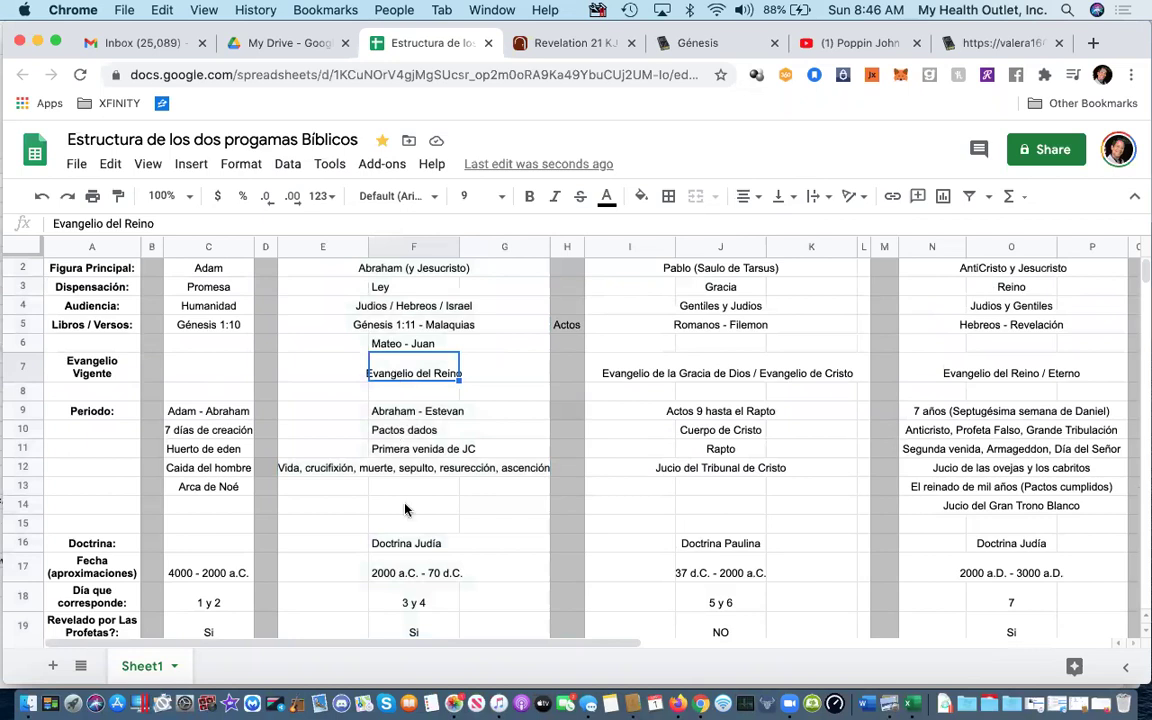
{"action": "scroll", "coordinate": [405, 510], "scroll_direction": "down", "scroll_amount": 2}
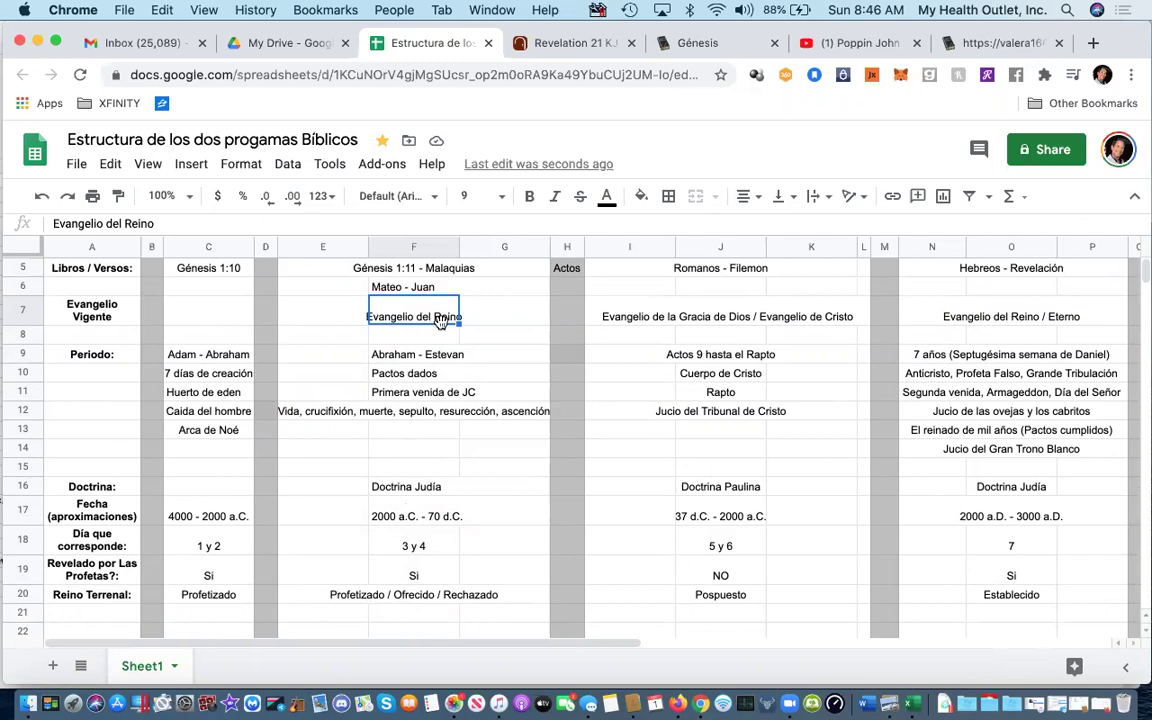
{"action": "left_click", "coordinate": [728, 597]}
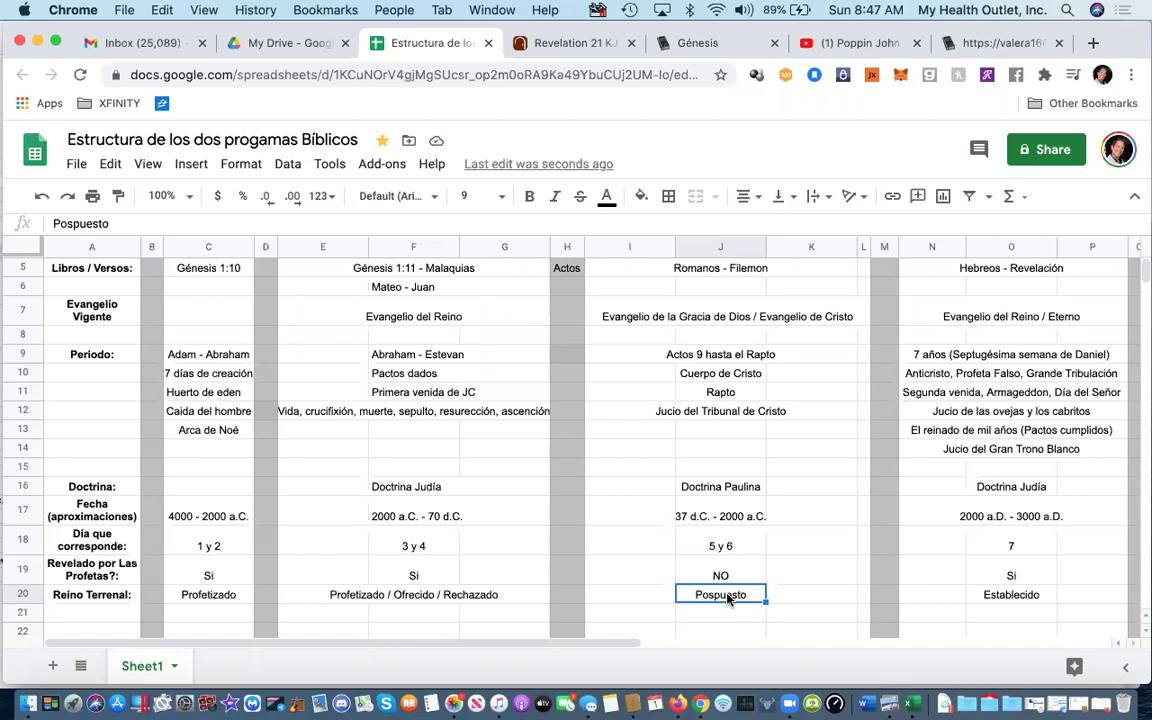
- Switch to Google Translate in Firefox, look up "assasination" from English to Spanish, and return to the programs spreadsheet
{"action": "left_click", "coordinate": [680, 705]}
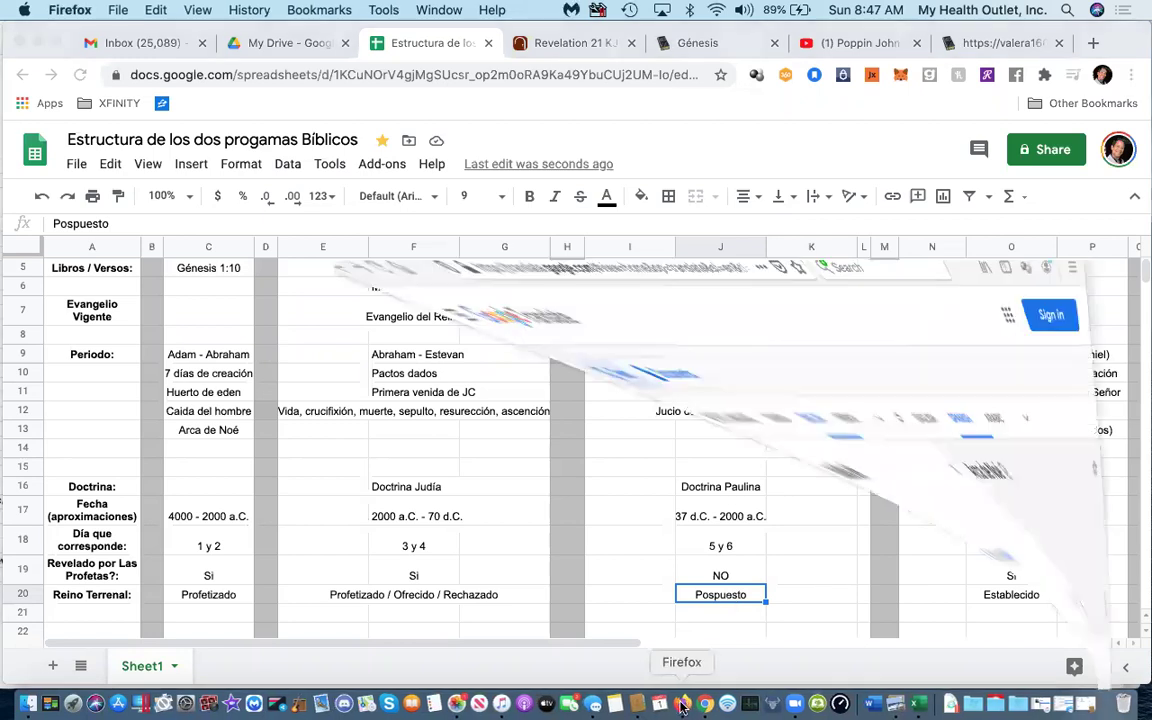
{"action": "left_click", "coordinate": [509, 272]}
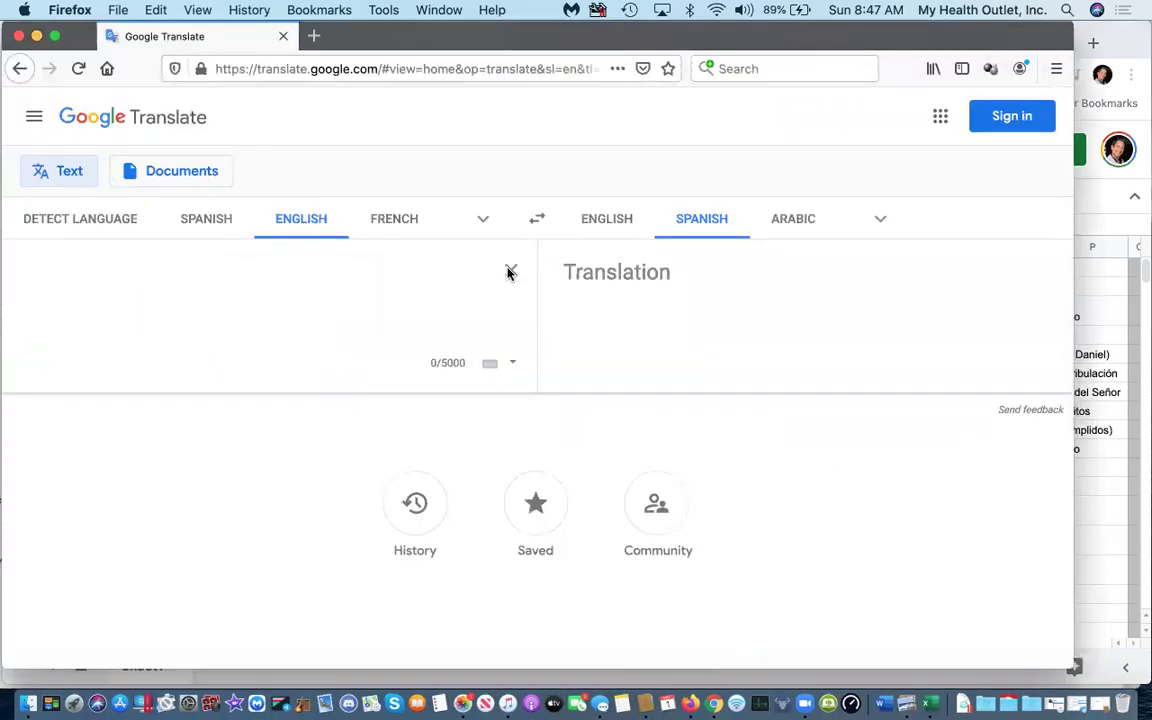
{"action": "type", "text": "aa"}
{"action": "key", "text": "BackSpace"}
{"action": "type", "text": "ss"}
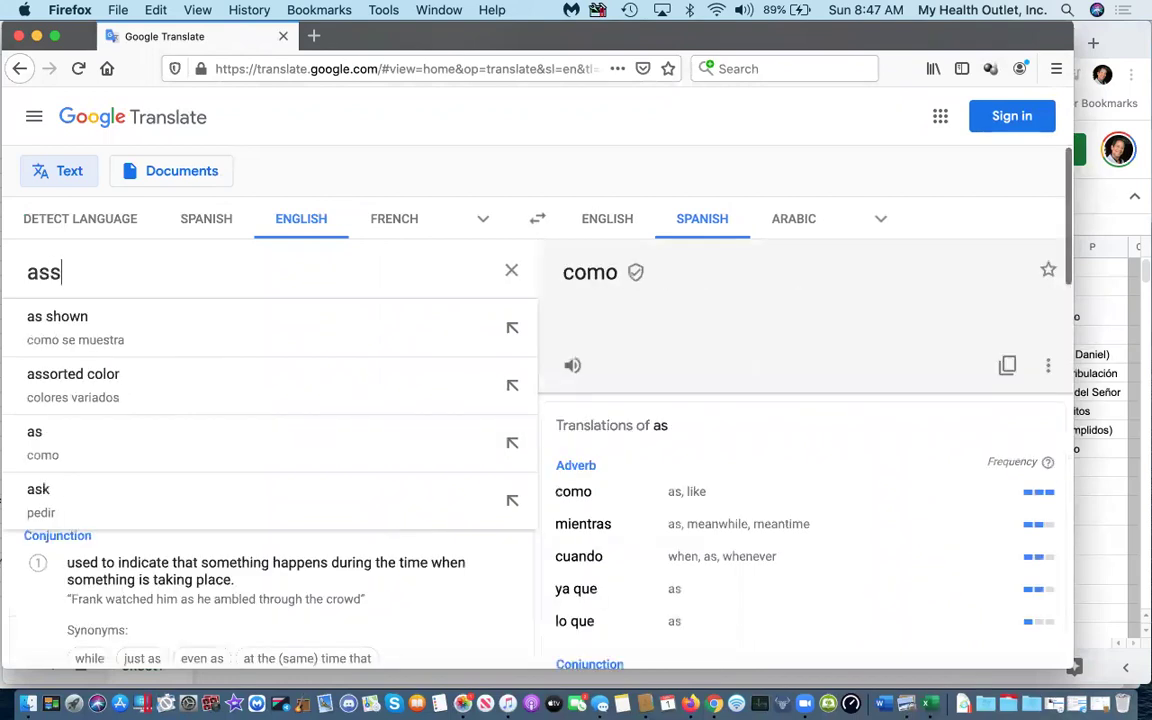
{"action": "type", "text": "asination"}
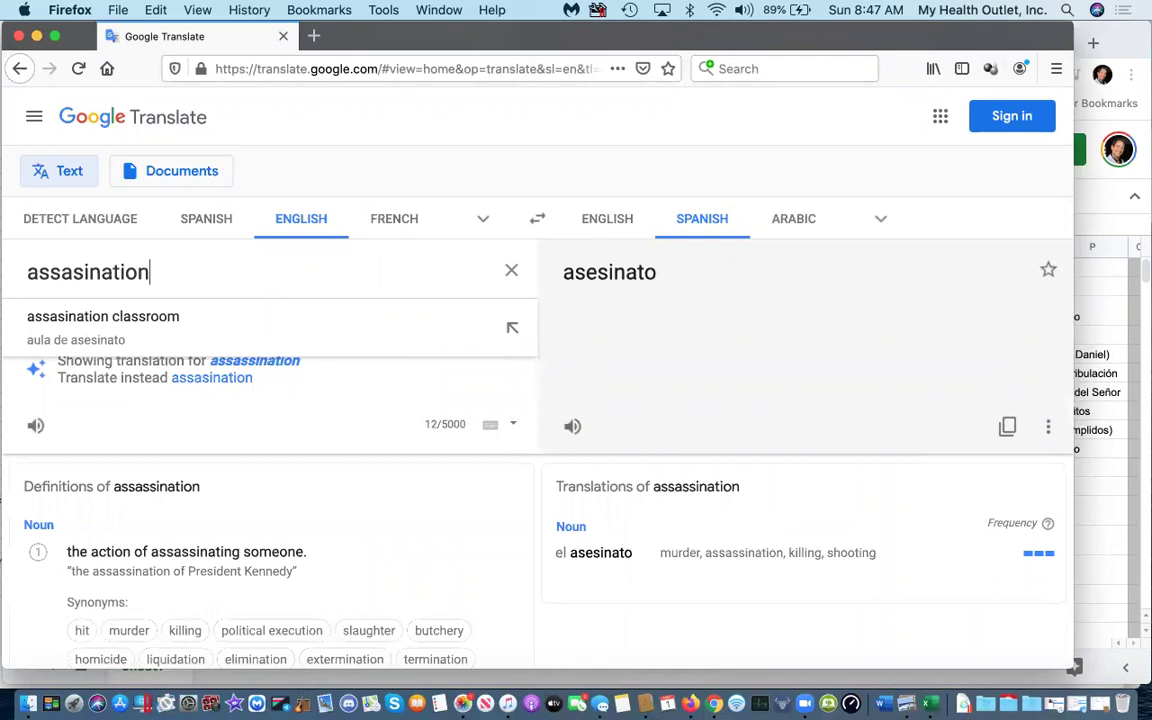
{"action": "left_click", "coordinate": [1110, 518]}
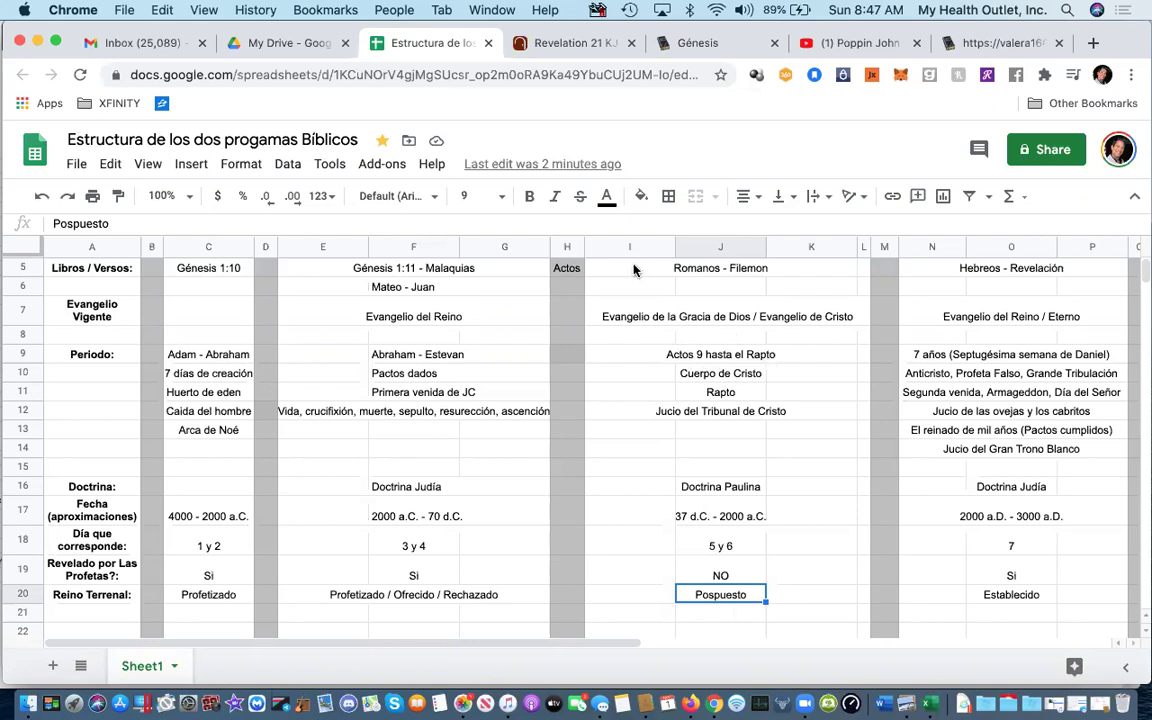
- Change the Programa Misterio's Audiencia entry to "Toda humanidad (Gentiles y Judios)"
{"action": "scroll", "coordinate": [703, 410], "scroll_direction": "up", "scroll_amount": 1}
{"action": "scroll", "coordinate": [703, 410], "scroll_direction": "up", "scroll_amount": 1}
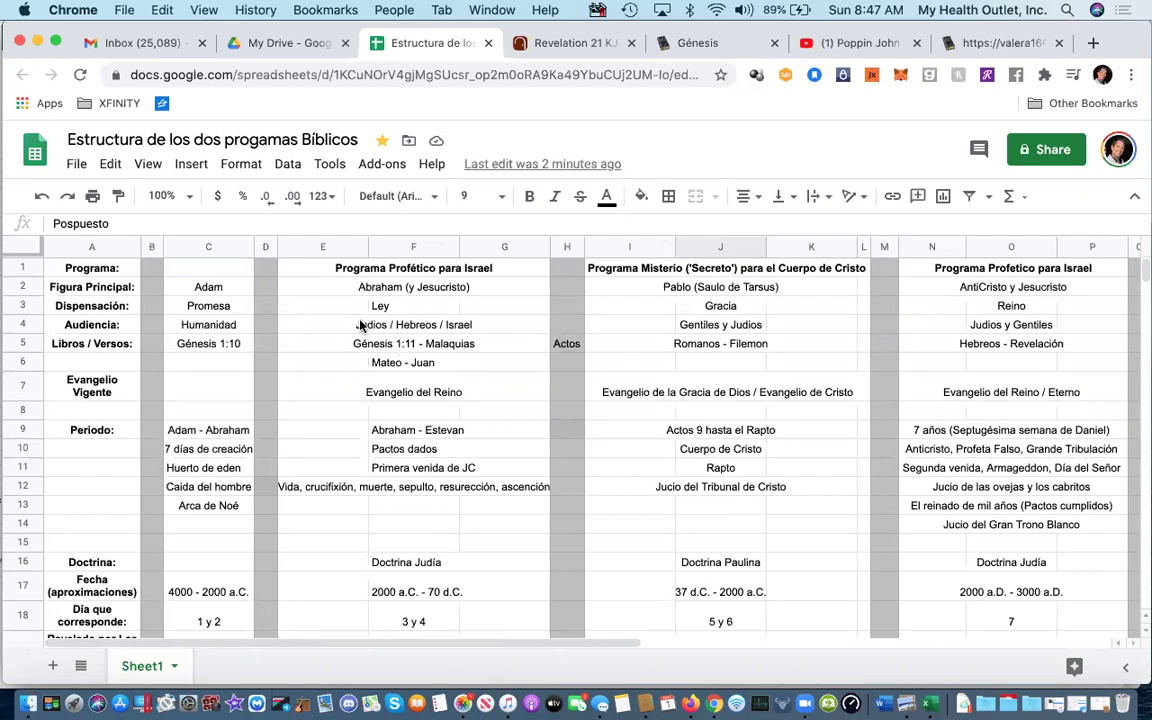
{"action": "left_click", "coordinate": [680, 326]}
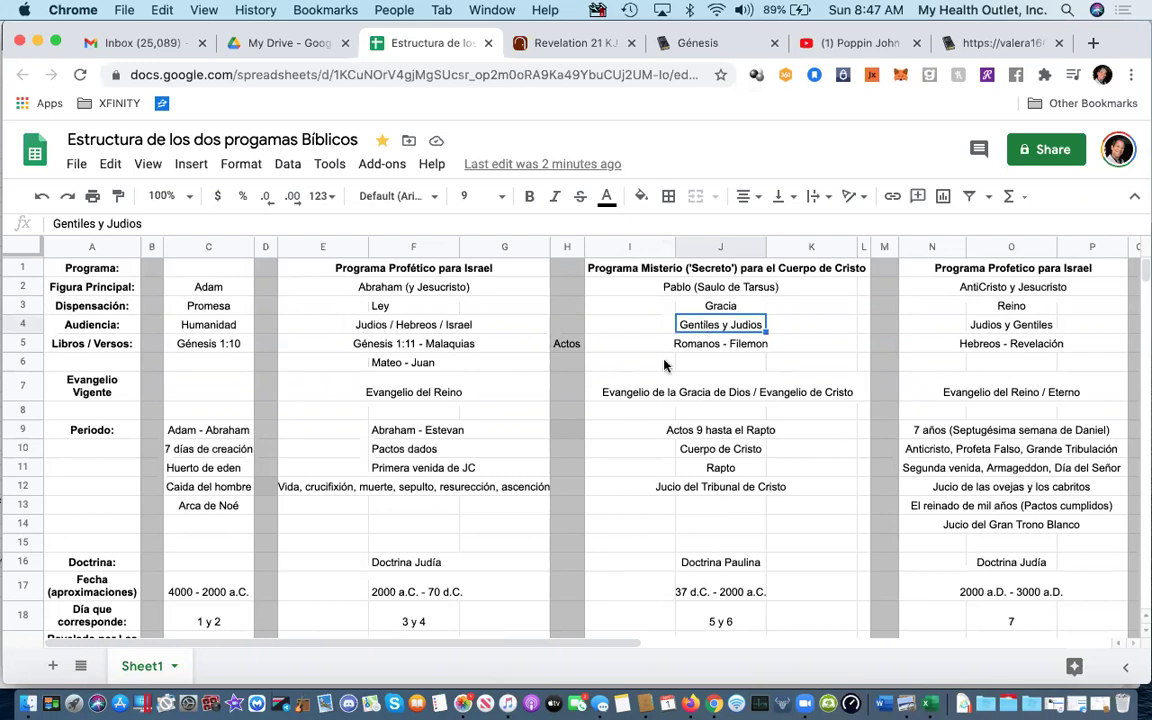
{"action": "left_click", "coordinate": [54, 222]}
{"action": "type", "text": "Toda humanidad ("}
{"action": "key", "text": "End"}
{"action": "type", "text": ")"}
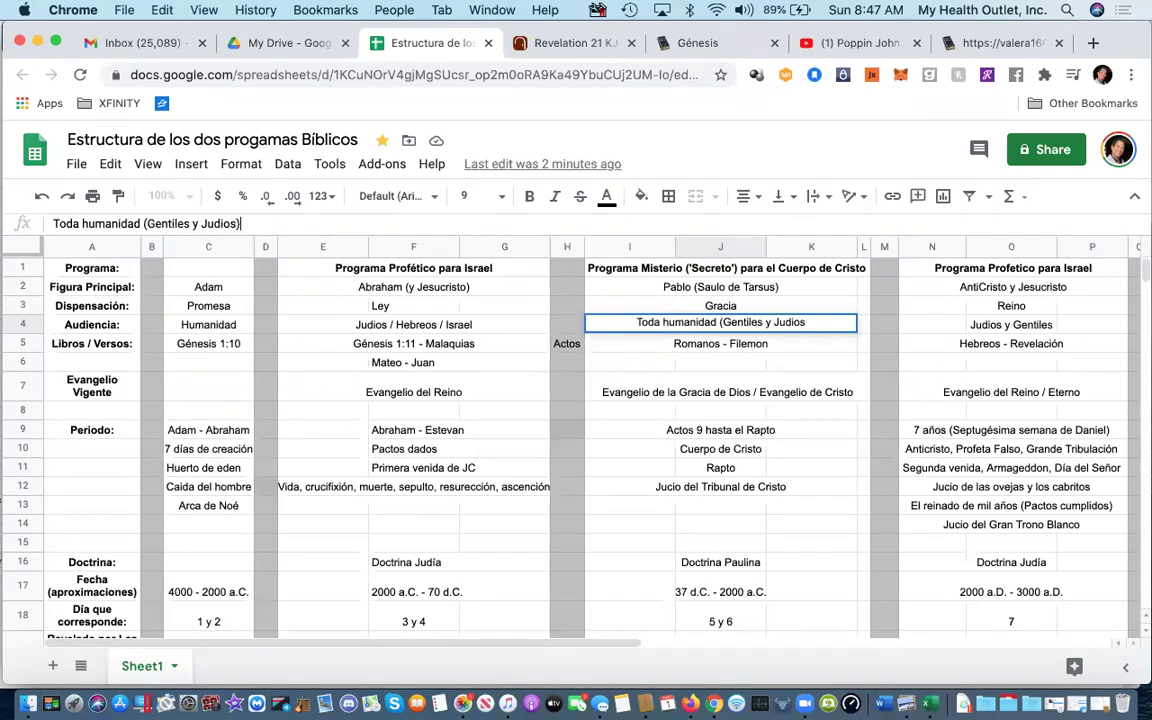
{"action": "key", "text": "Return"}
- Review the Programa Misterio's lower rows and highlight the Evangelio Vigente entry of the AntiCristo y Jesucristo program
{"action": "scroll", "coordinate": [704, 530], "scroll_direction": "down", "scroll_amount": 4}
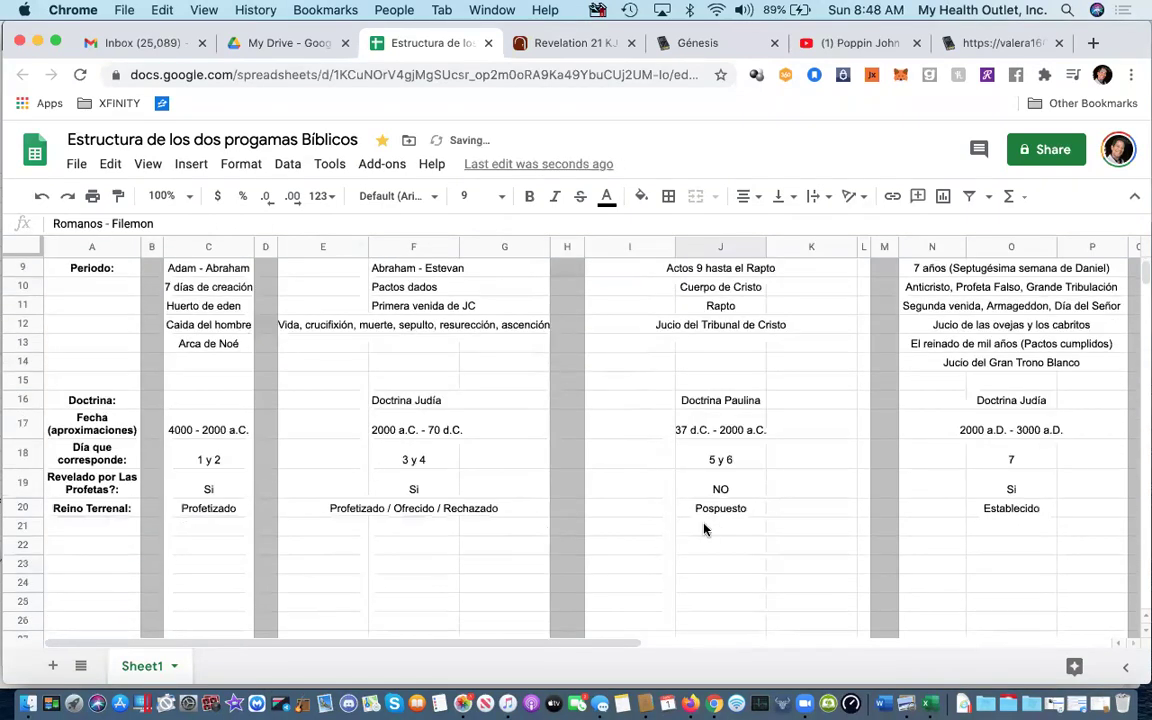
{"action": "scroll", "coordinate": [713, 520], "scroll_direction": "up", "scroll_amount": 1}
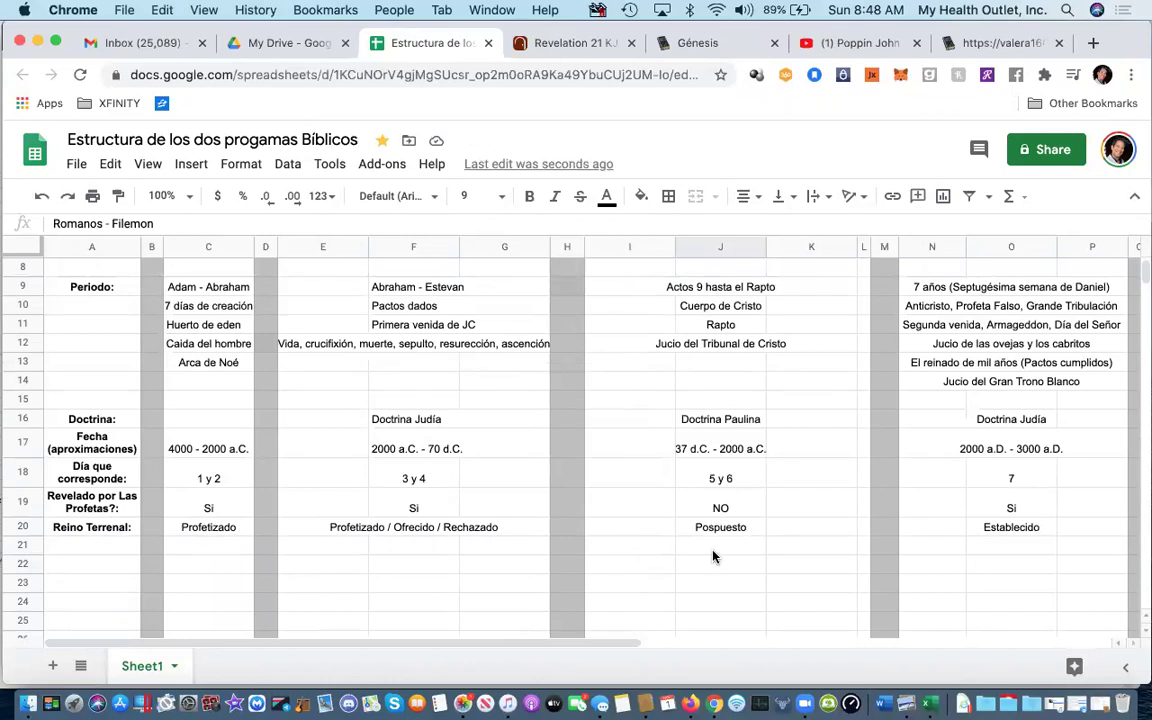
{"action": "scroll", "coordinate": [713, 557], "scroll_direction": "up", "scroll_amount": 3}
{"action": "scroll", "coordinate": [713, 557], "scroll_direction": "up", "scroll_amount": 1}
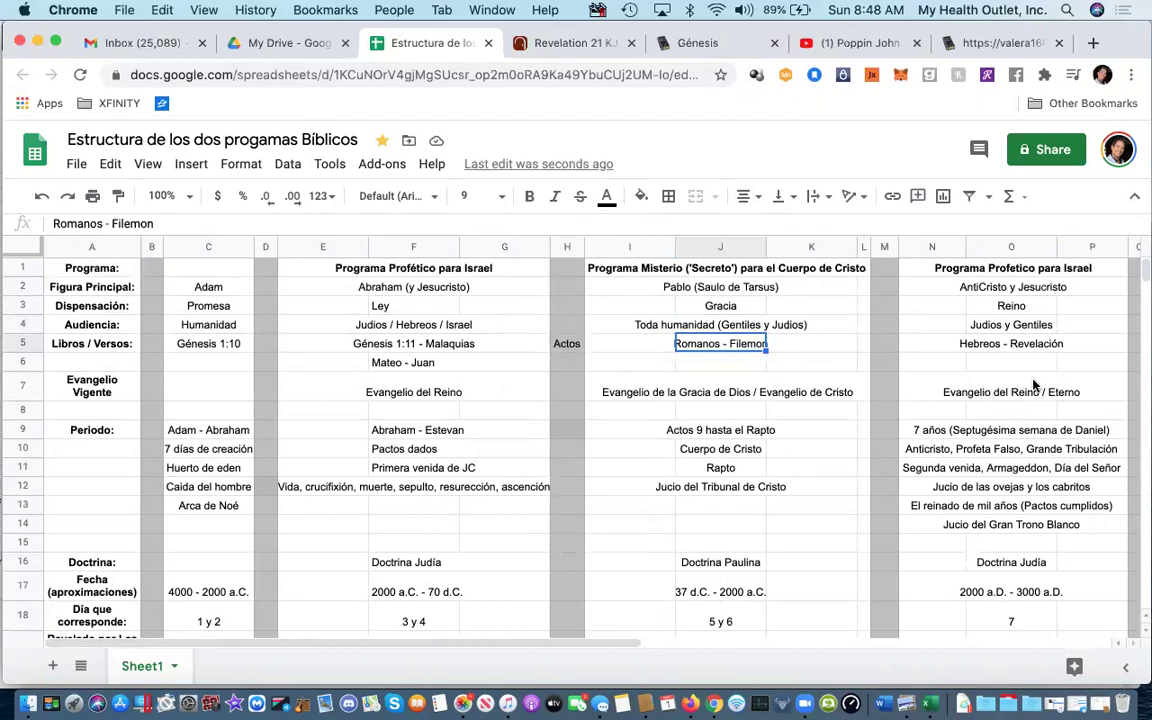
{"action": "left_click", "coordinate": [928, 394]}
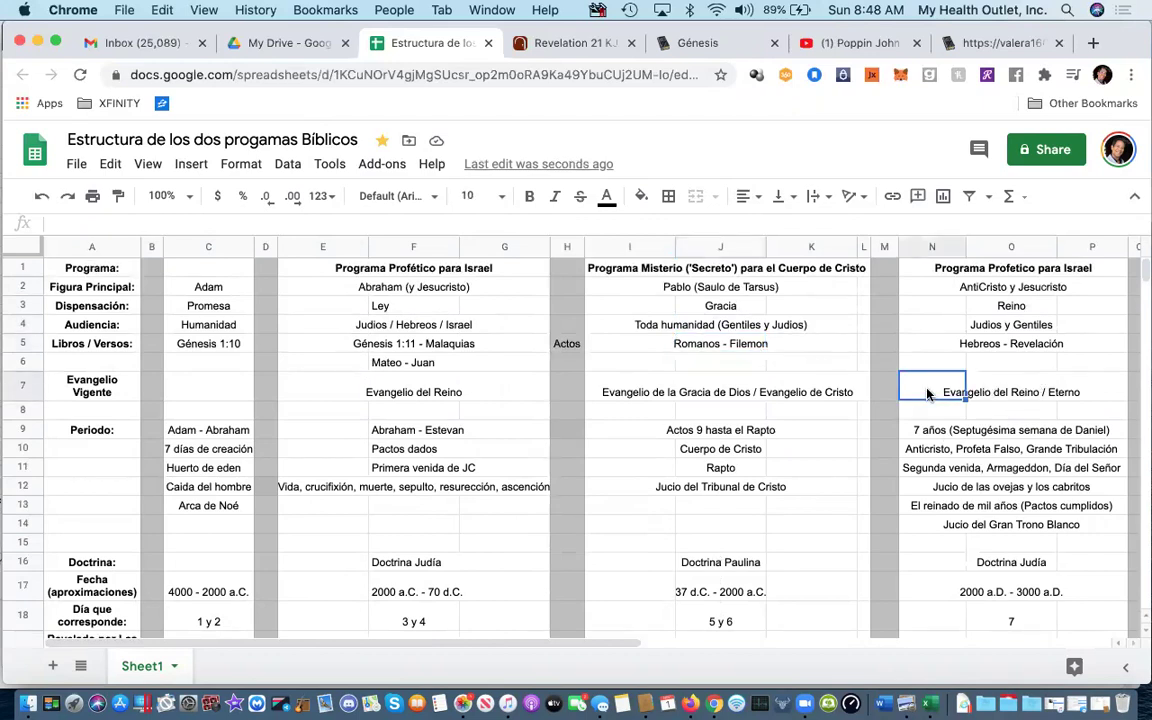
{"action": "key", "text": "shift+Right"}
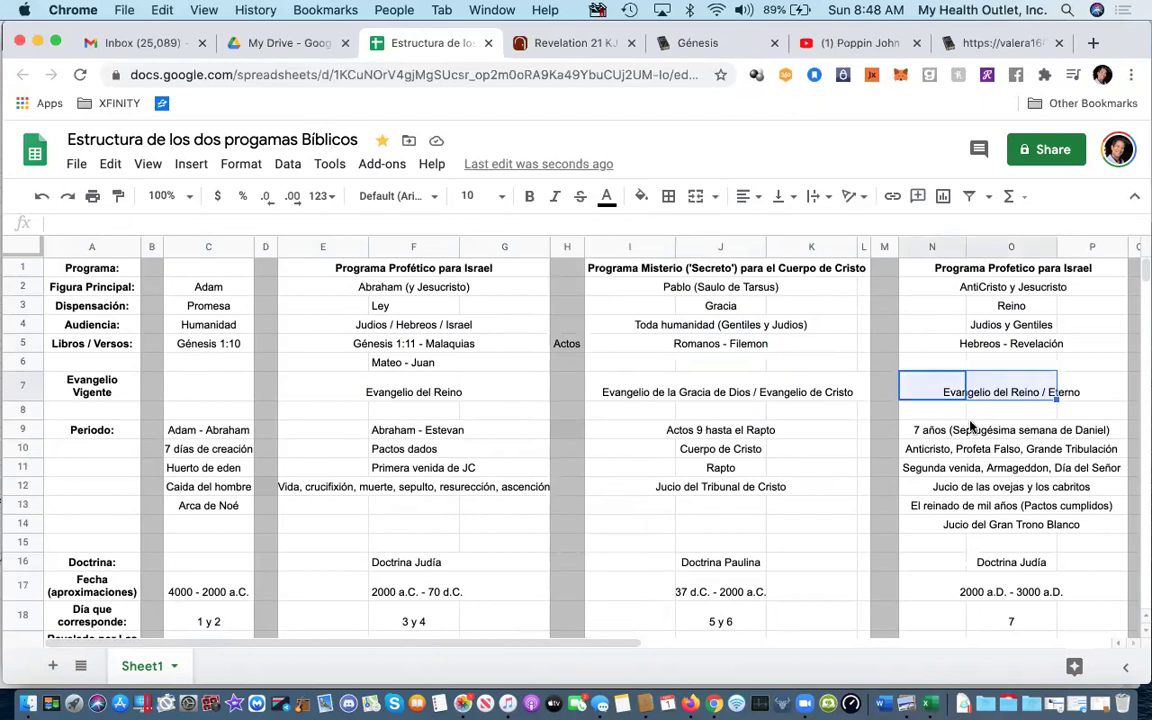
- Change the Audiencia entry of the AntiCristo y Jesucristo program to "Judios (Gentiles)"
{"action": "left_click", "coordinate": [1011, 306]}
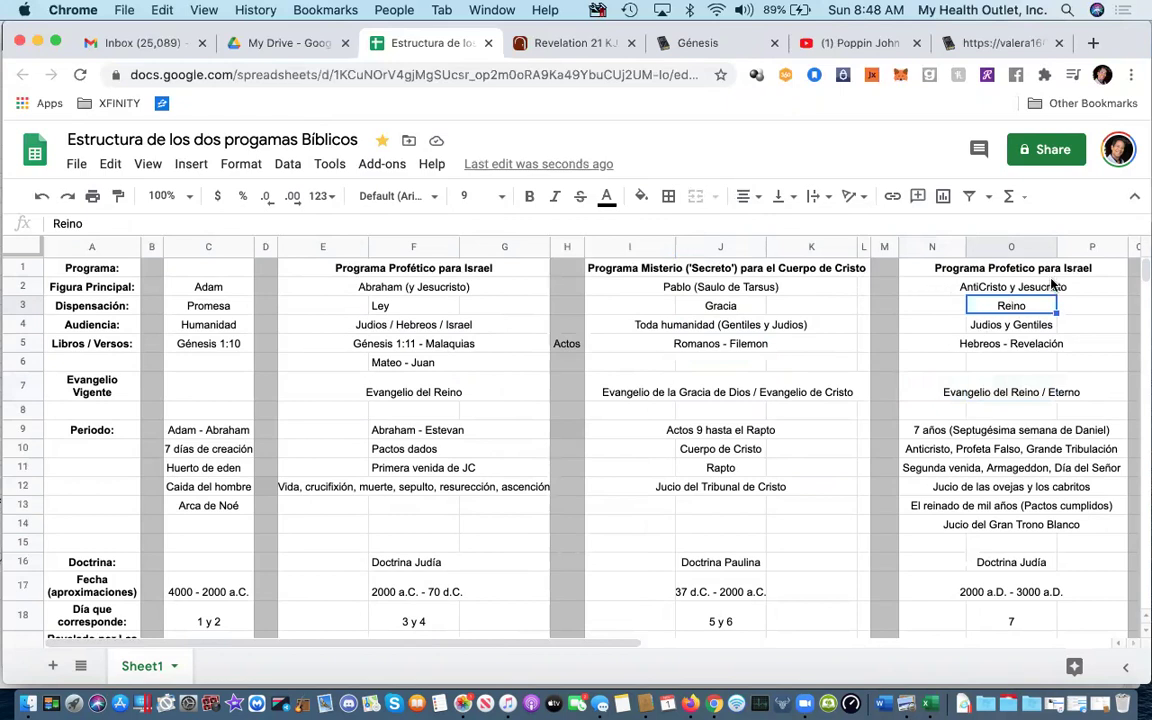
{"action": "left_click", "coordinate": [1010, 326]}
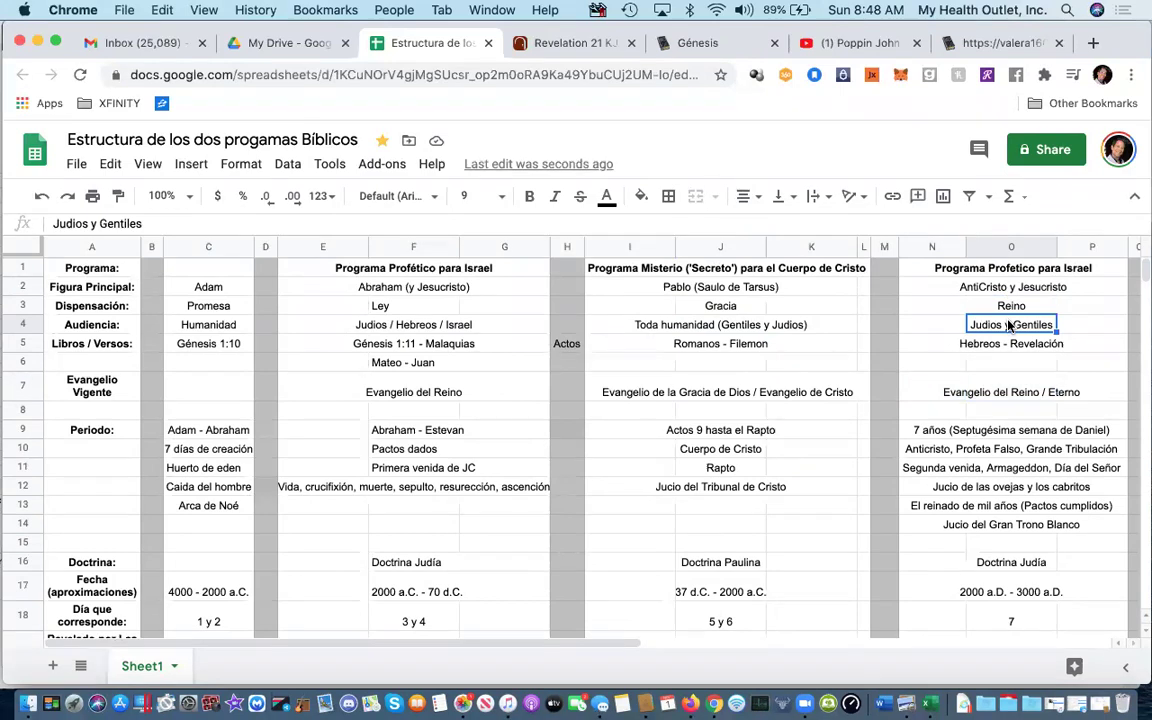
{"action": "double_click", "coordinate": [94, 226]}
{"action": "key", "text": "BackSpace"}
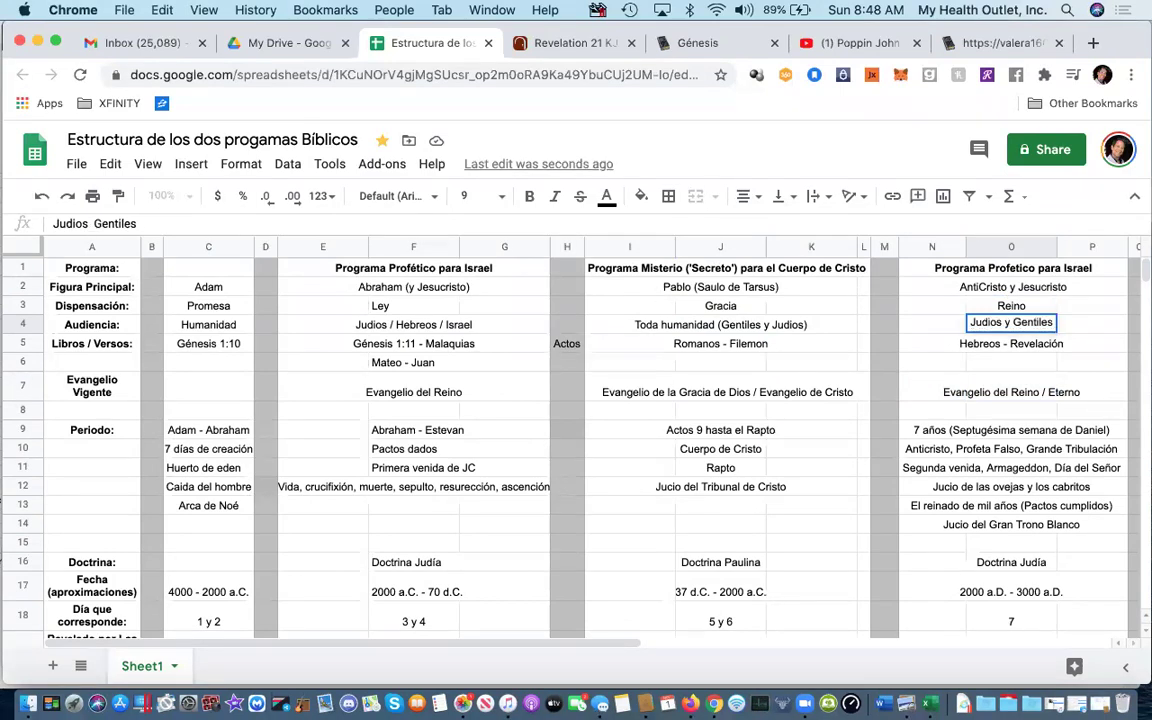
{"action": "type", "text": "("}
{"action": "key", "text": "Right"}
{"action": "key", "text": "Right"}
{"action": "key", "text": "Right"}
{"action": "key", "text": "Right"}
{"action": "key", "text": "Right"}
{"action": "key", "text": "Right"}
{"action": "key", "text": "Right"}
{"action": "key", "text": "Right"}
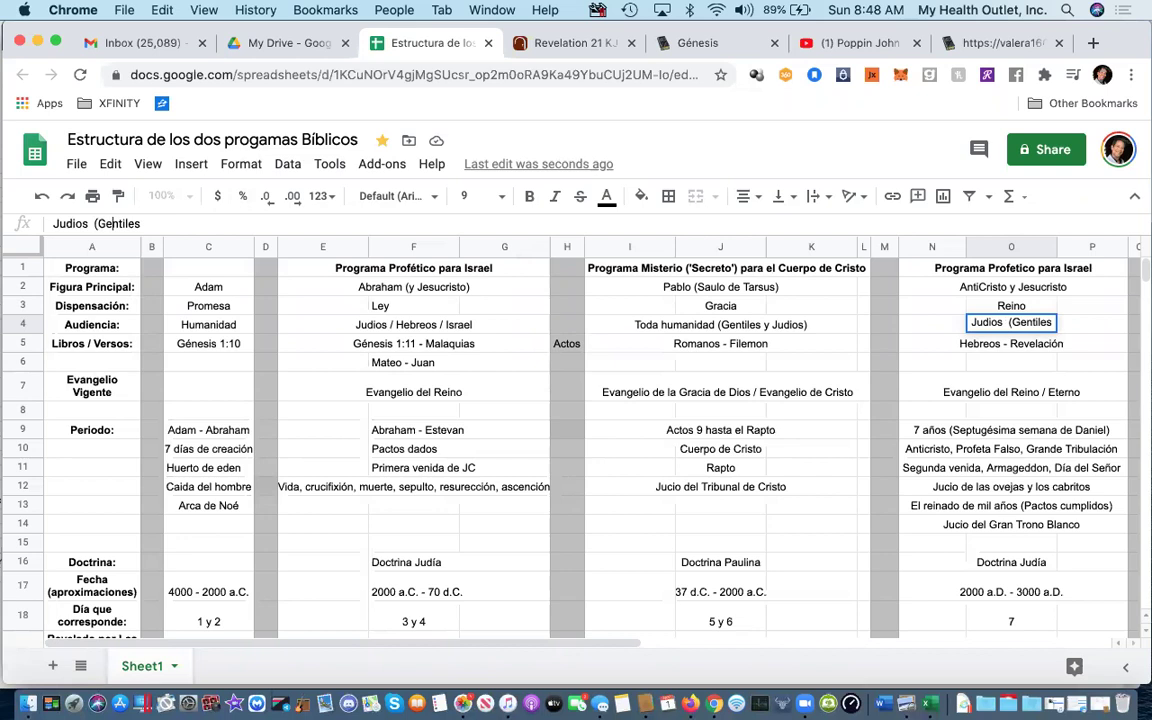
{"action": "type", "text": ")"}
{"action": "key", "text": "Return"}
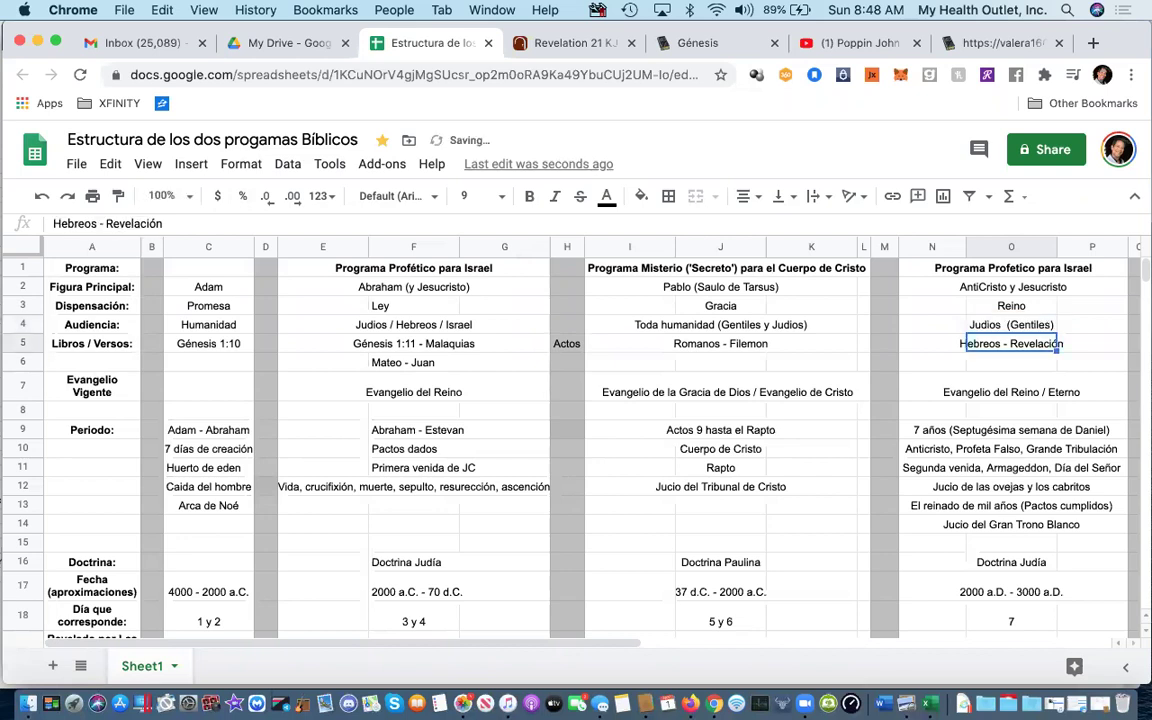
- Highlight in turn the AntiCristo y Jesucristo program's Evangelio Vigente entry and its Periodo entries from the seven years to the thousand-year reign
{"action": "key", "text": "Up"}
{"action": "key", "text": "Down"}
{"action": "key", "text": "Down"}
{"action": "key", "text": "Down"}
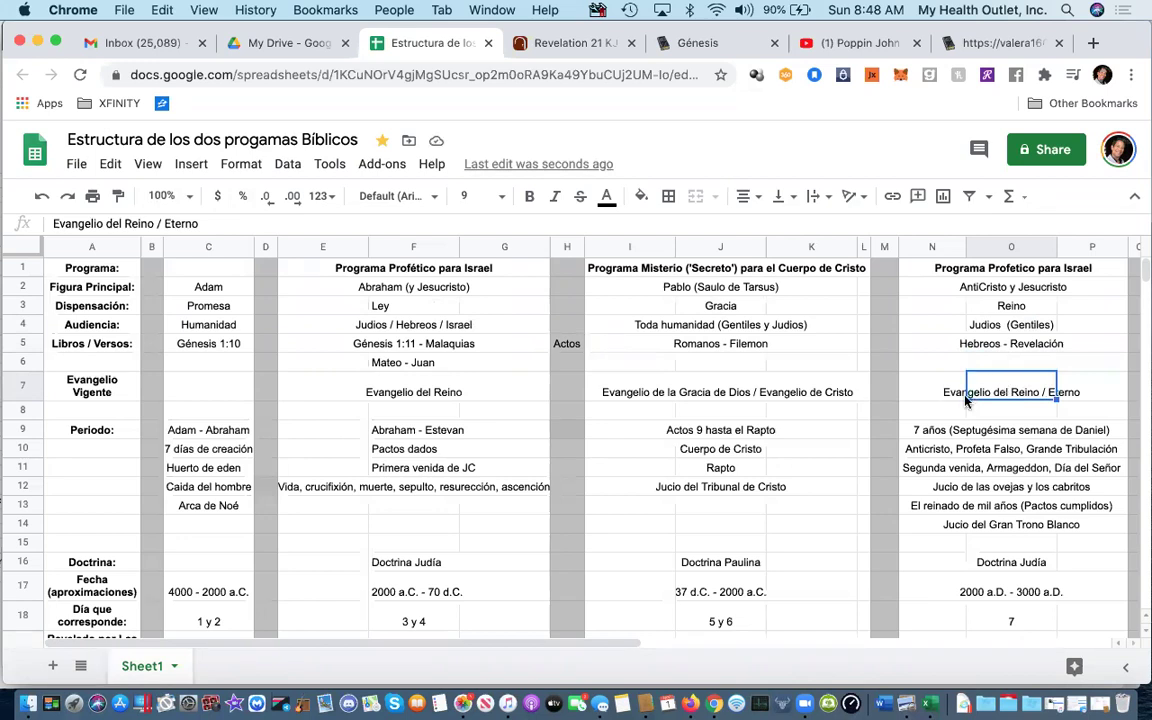
{"action": "left_click", "coordinate": [916, 434]}
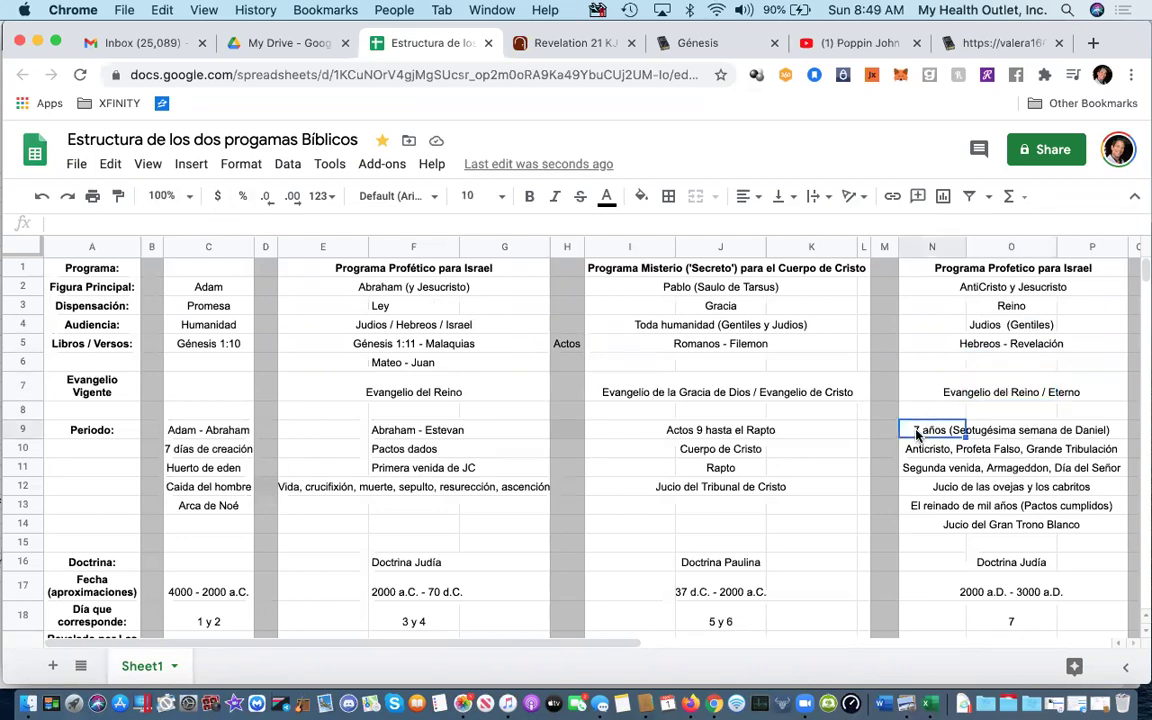
{"action": "key", "text": "shift+Right"}
{"action": "key", "text": "shift+Right"}
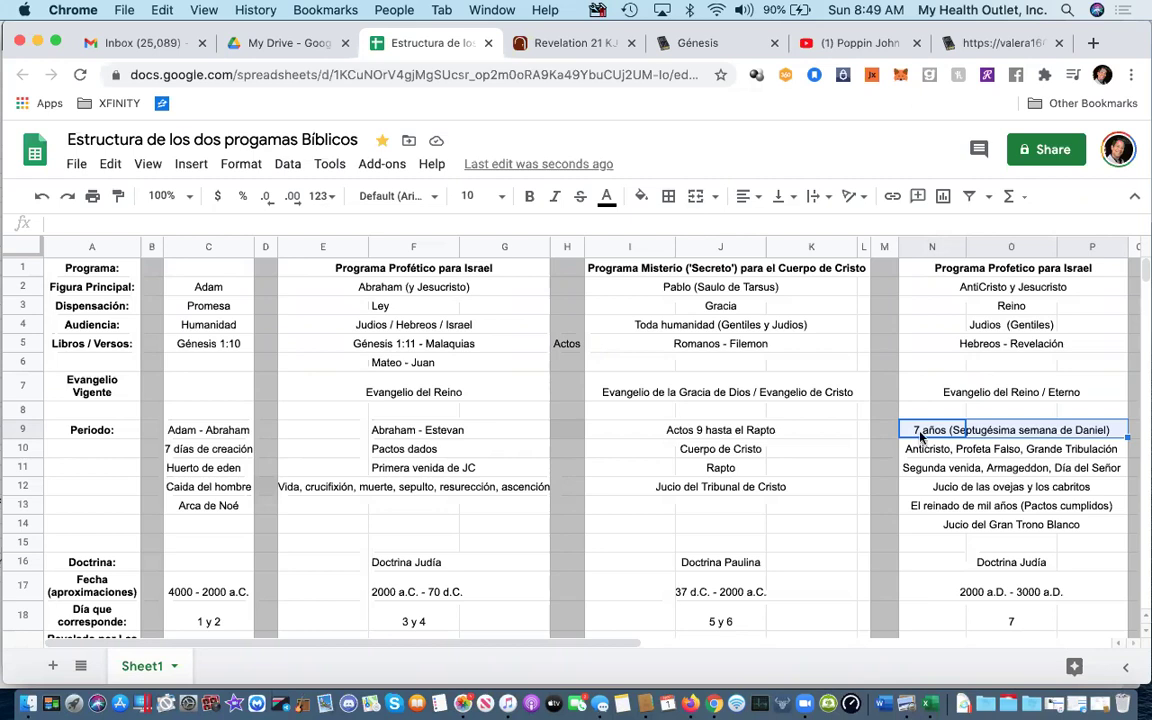
{"action": "left_click", "coordinate": [922, 455]}
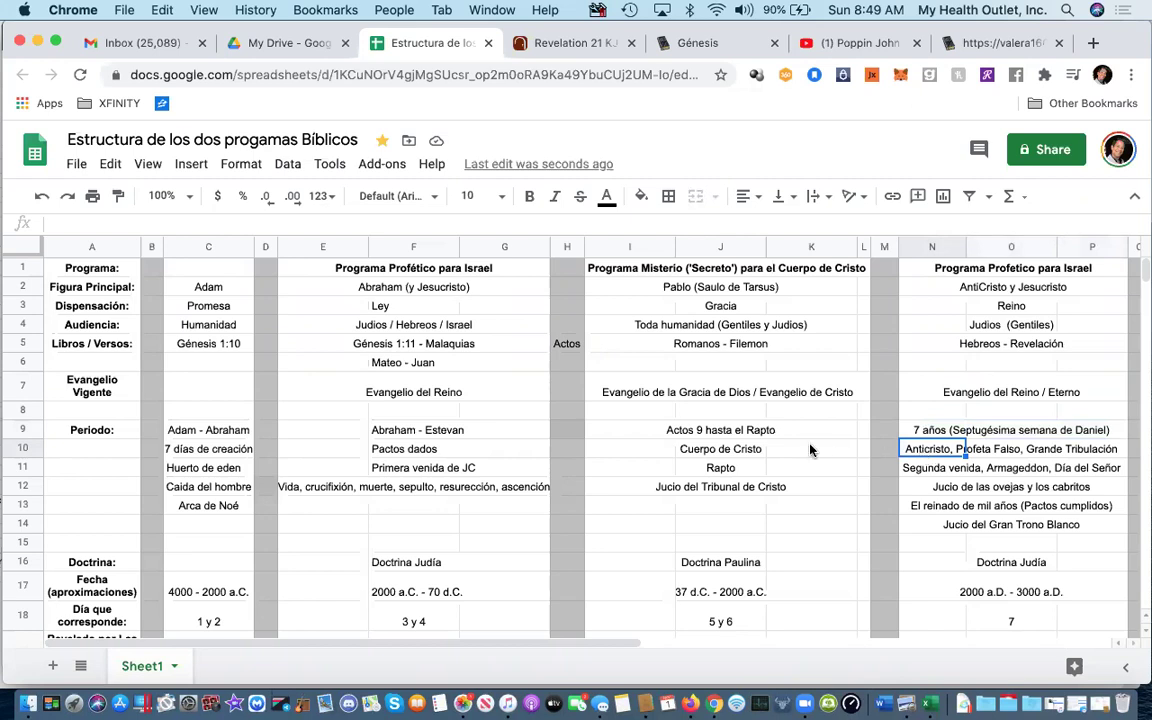
{"action": "key", "text": "shift+Right"}
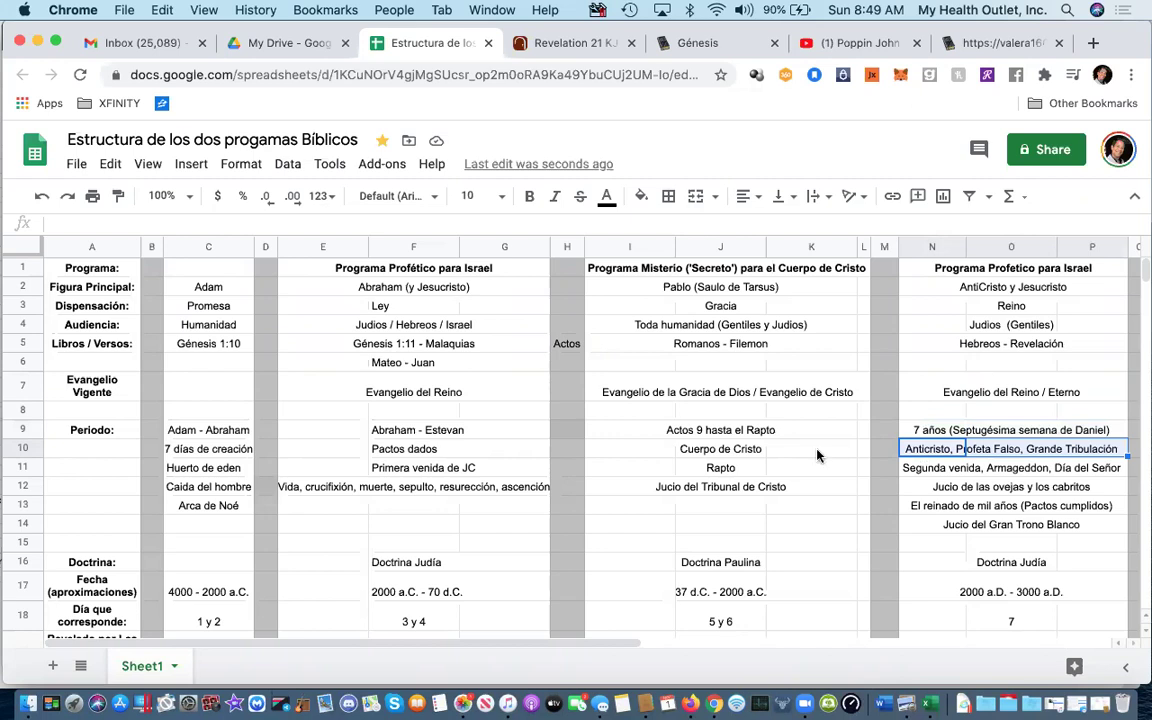
{"action": "left_click", "coordinate": [917, 475]}
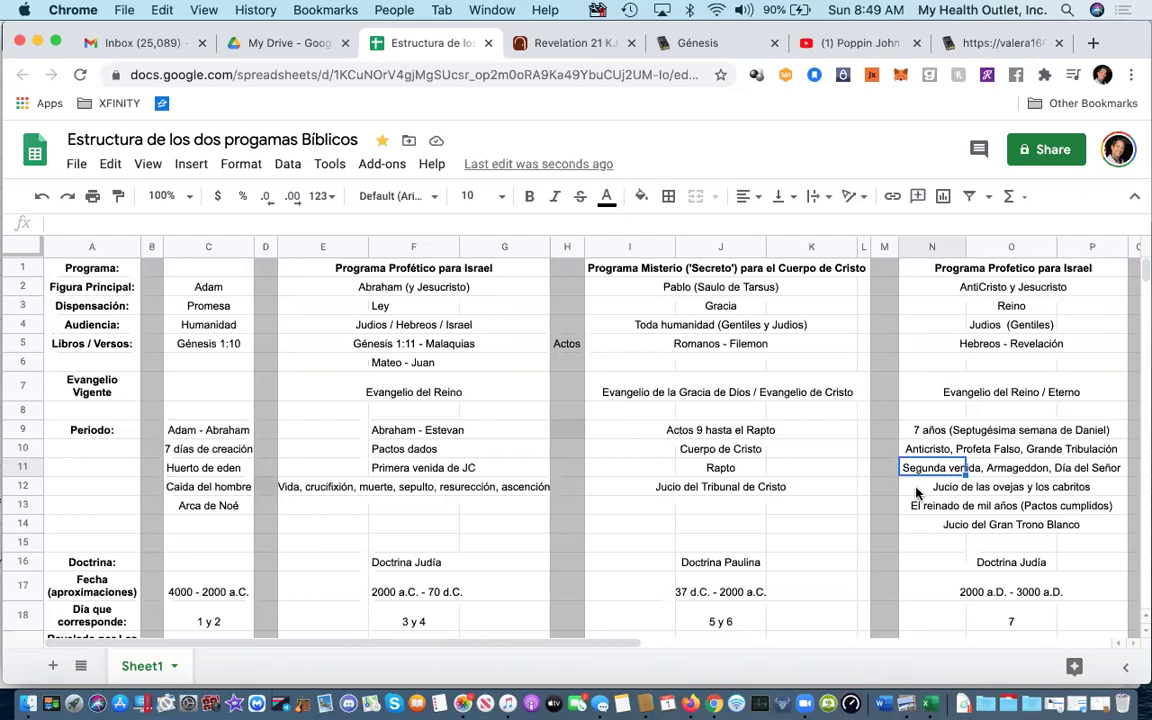
{"action": "left_click", "coordinate": [918, 488]}
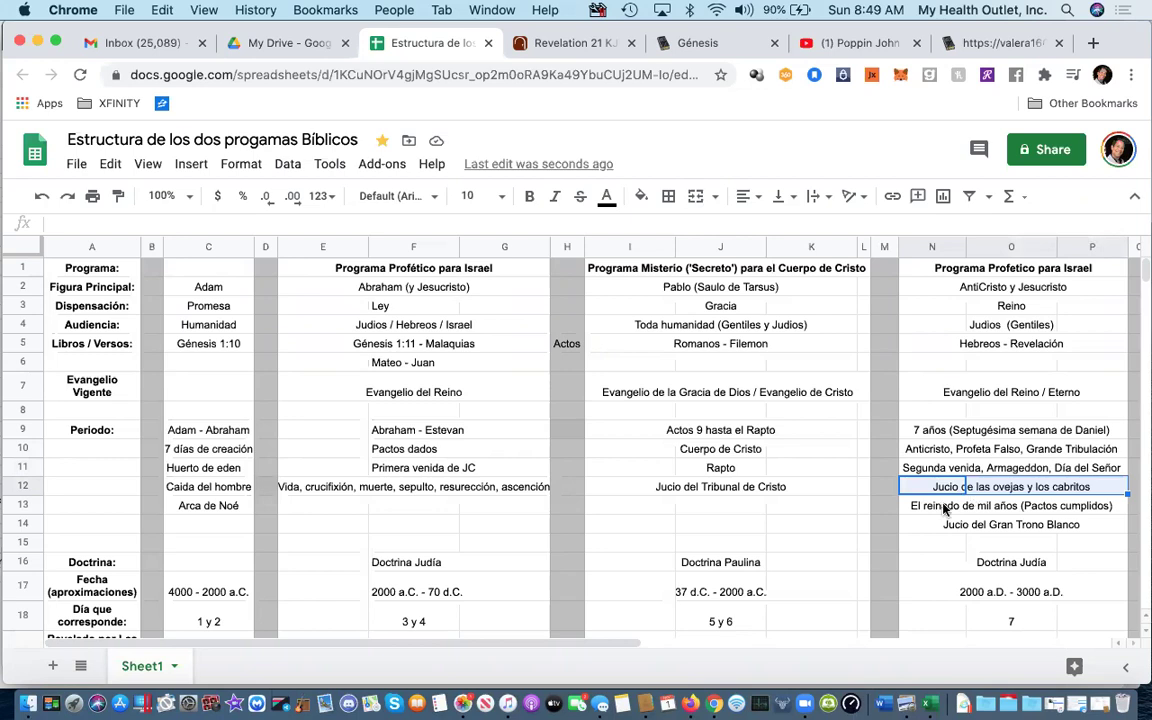
{"action": "left_click", "coordinate": [965, 505]}
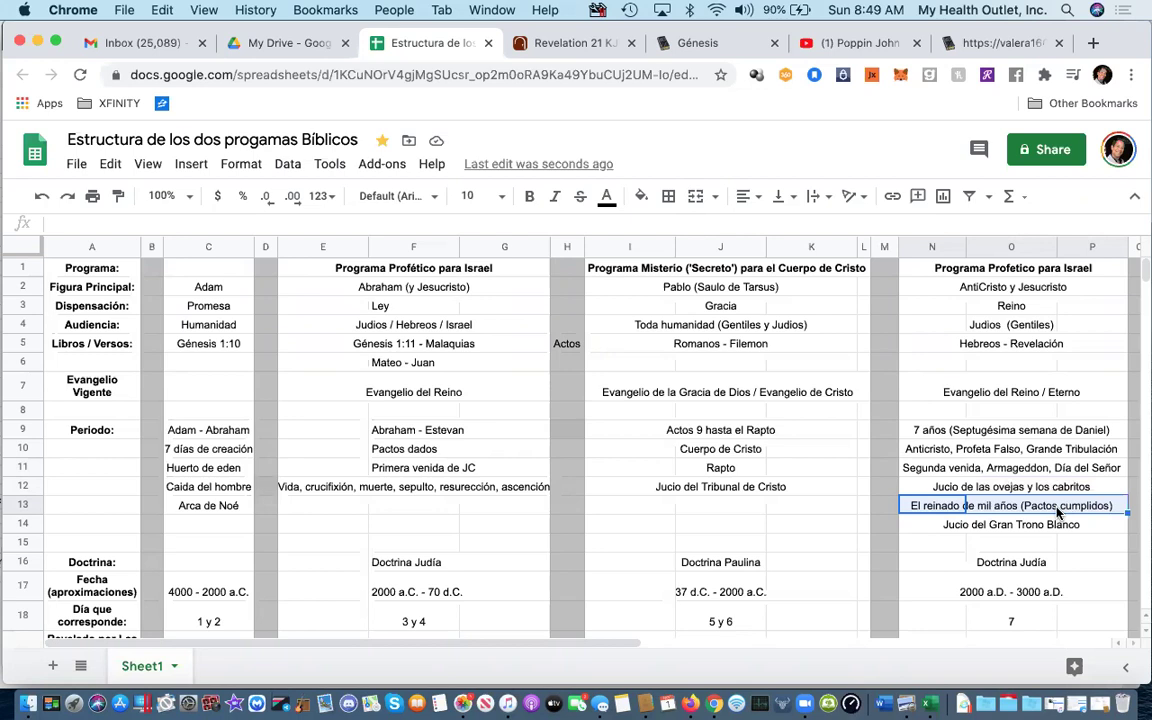
- Compare "Pactos dados" in columns E to G with "El reinado de mil años (Pactos cumplidos)", and highlight "Jucio del Gran Trono Blanco"
{"action": "left_click", "coordinate": [406, 450]}
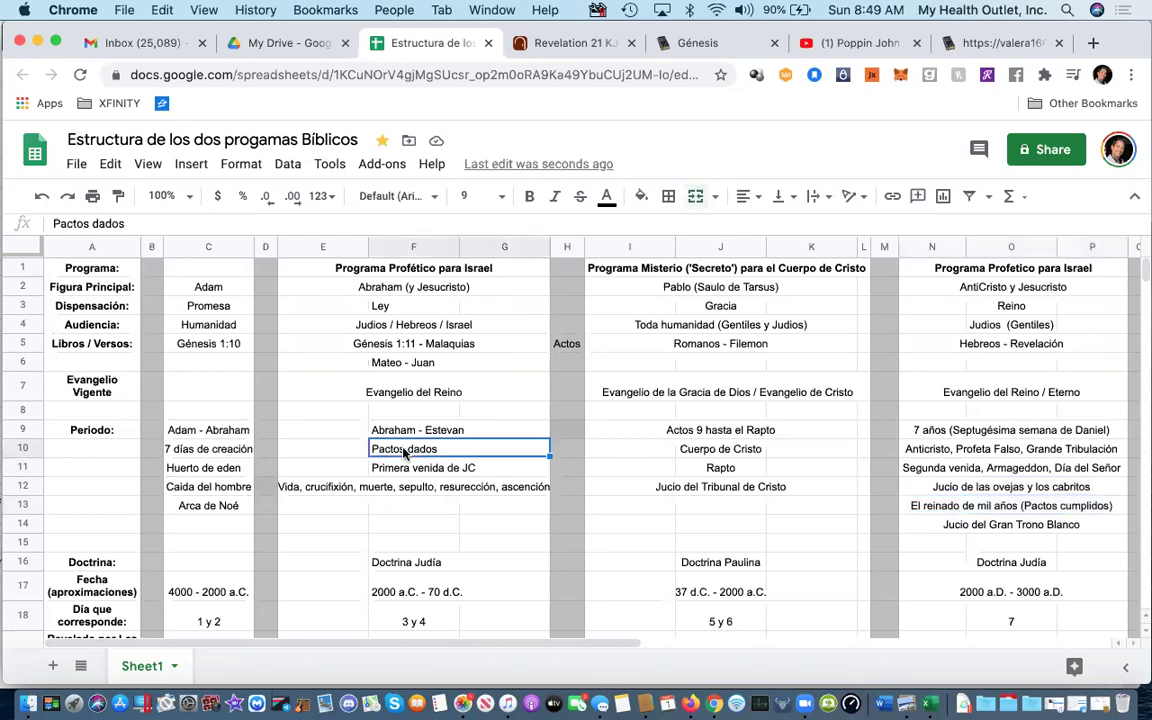
{"action": "left_click", "coordinate": [306, 452]}
{"action": "key", "text": "shift+Right"}
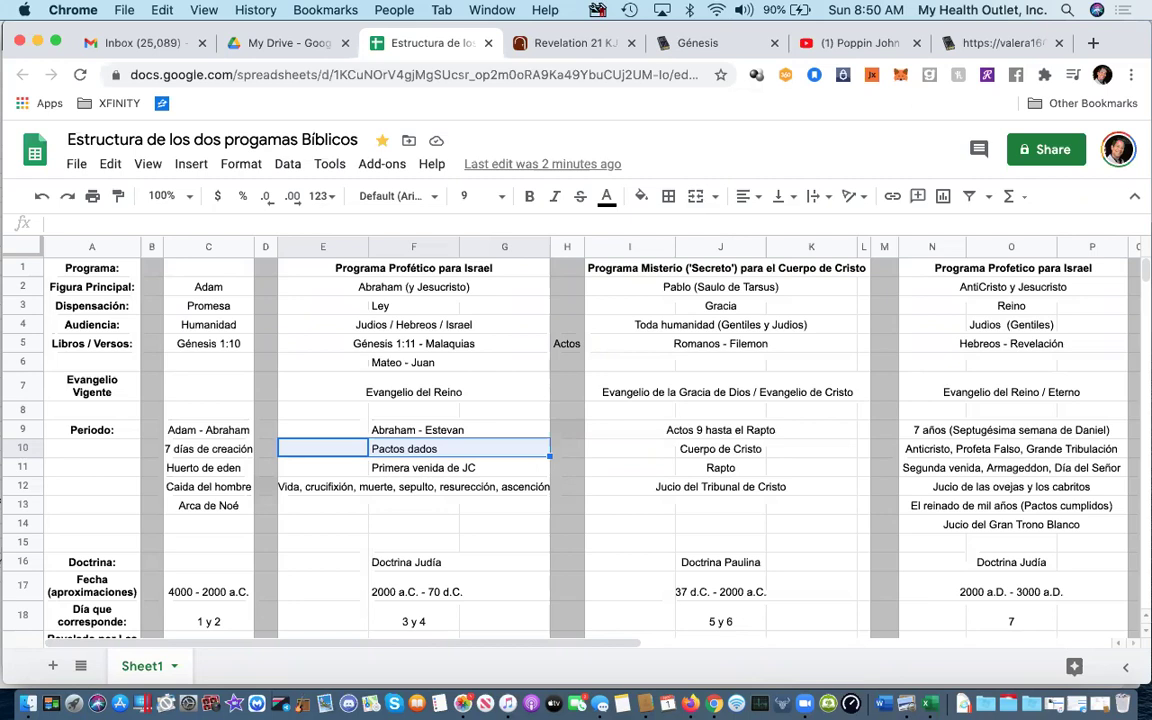
{"action": "left_click", "coordinate": [925, 508]}
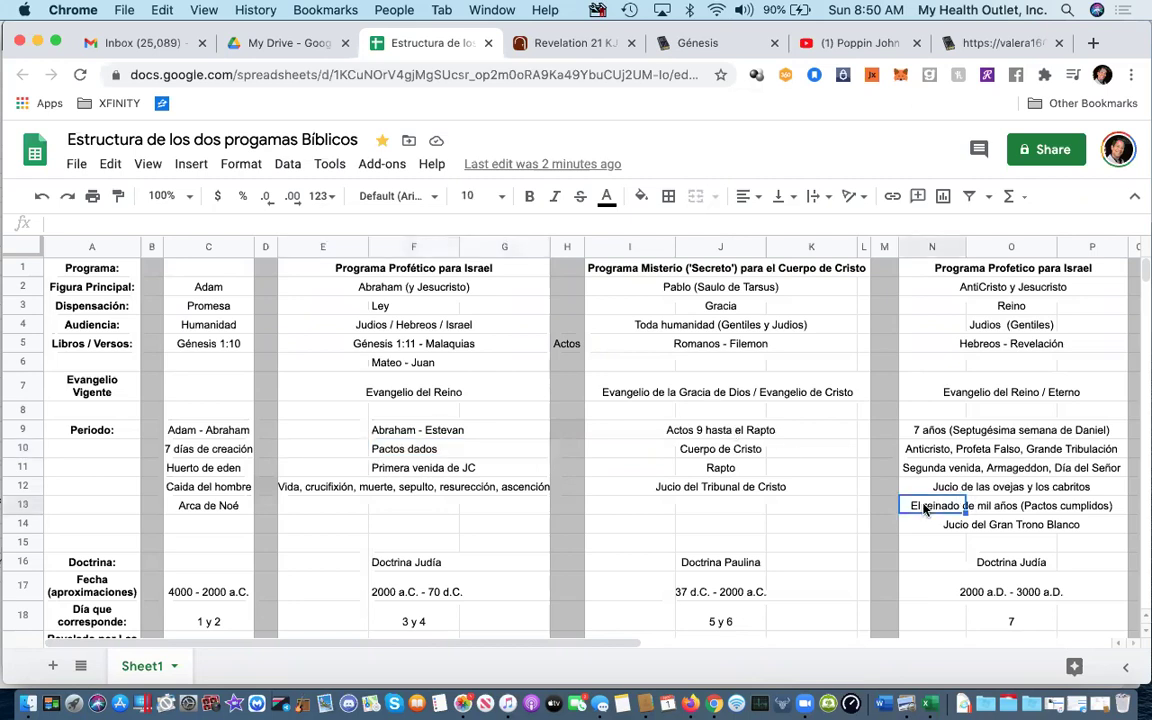
{"action": "key", "text": "shift+Right"}
{"action": "key", "text": "shift+Right"}
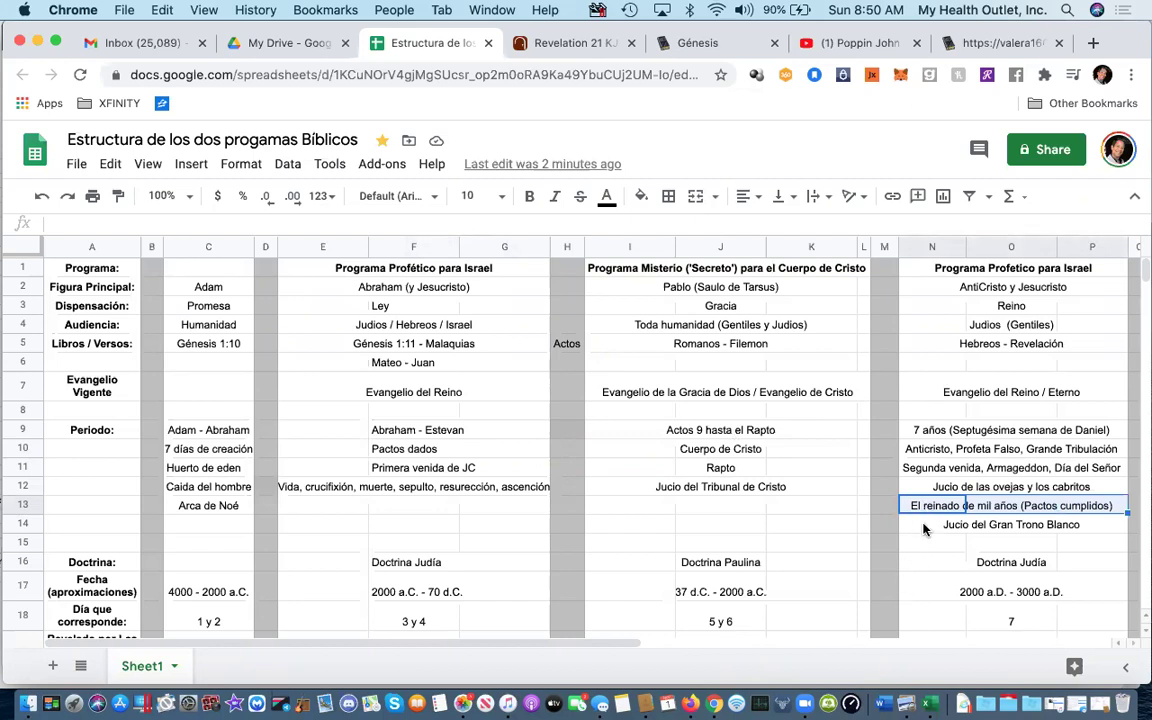
{"action": "key", "text": "Down"}
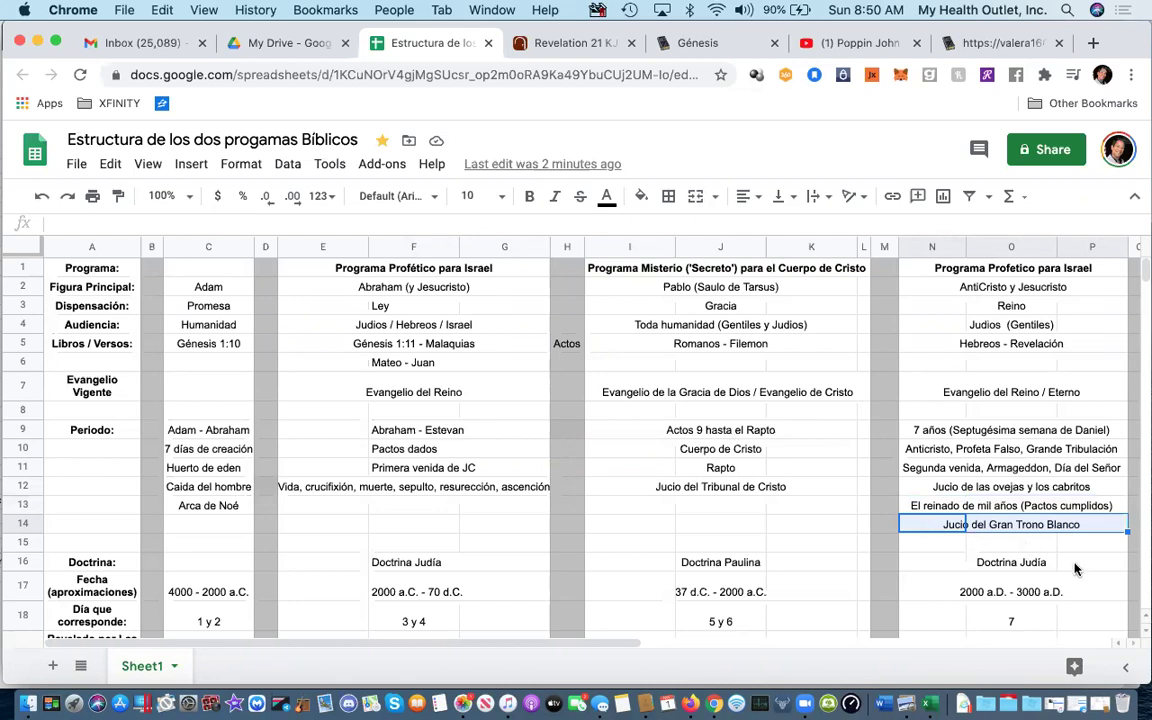
- Highlight the Doctrina entry and the Fecha entry of the AntiCristo y Jesucristo program across columns N to P
{"action": "left_click", "coordinate": [931, 566]}
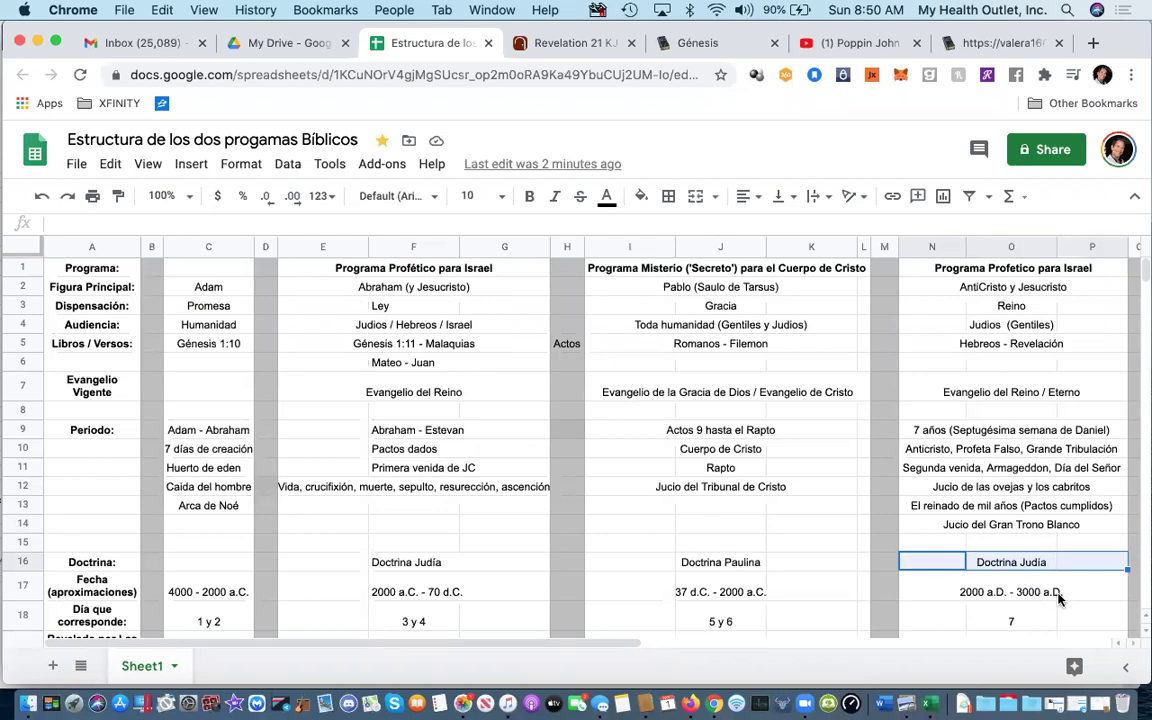
{"action": "scroll", "coordinate": [1059, 598], "scroll_direction": "down", "scroll_amount": 3}
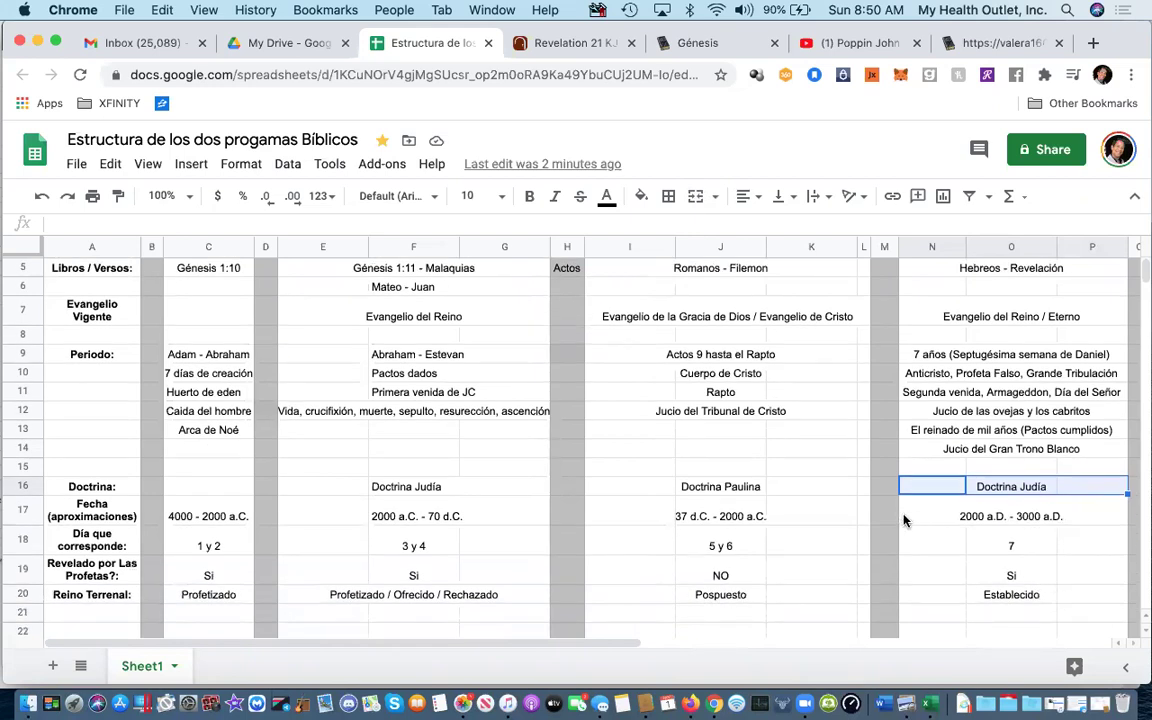
{"action": "key", "text": "Down"}
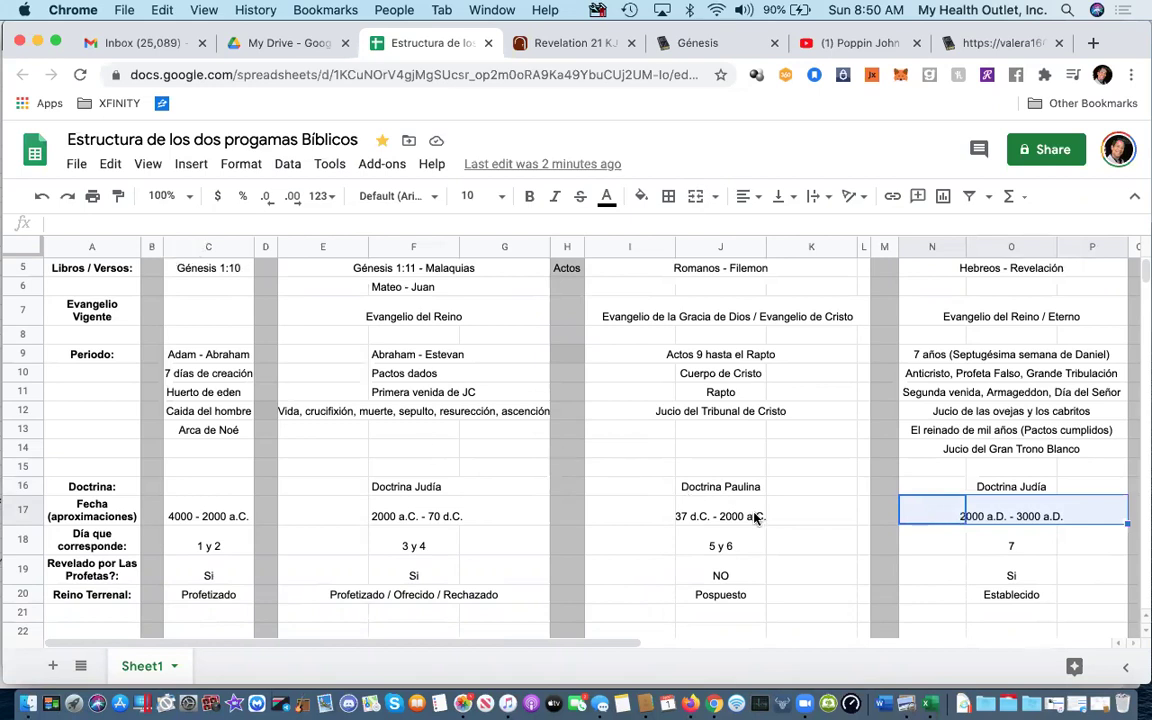
- Change the AntiCristo y Jesucristo program's Fecha entry to "2000 a.C. - 3000 a.C." and select its Día que corresponde entry
{"action": "left_click", "coordinate": [930, 512]}
{"action": "left_click", "coordinate": [1005, 512]}
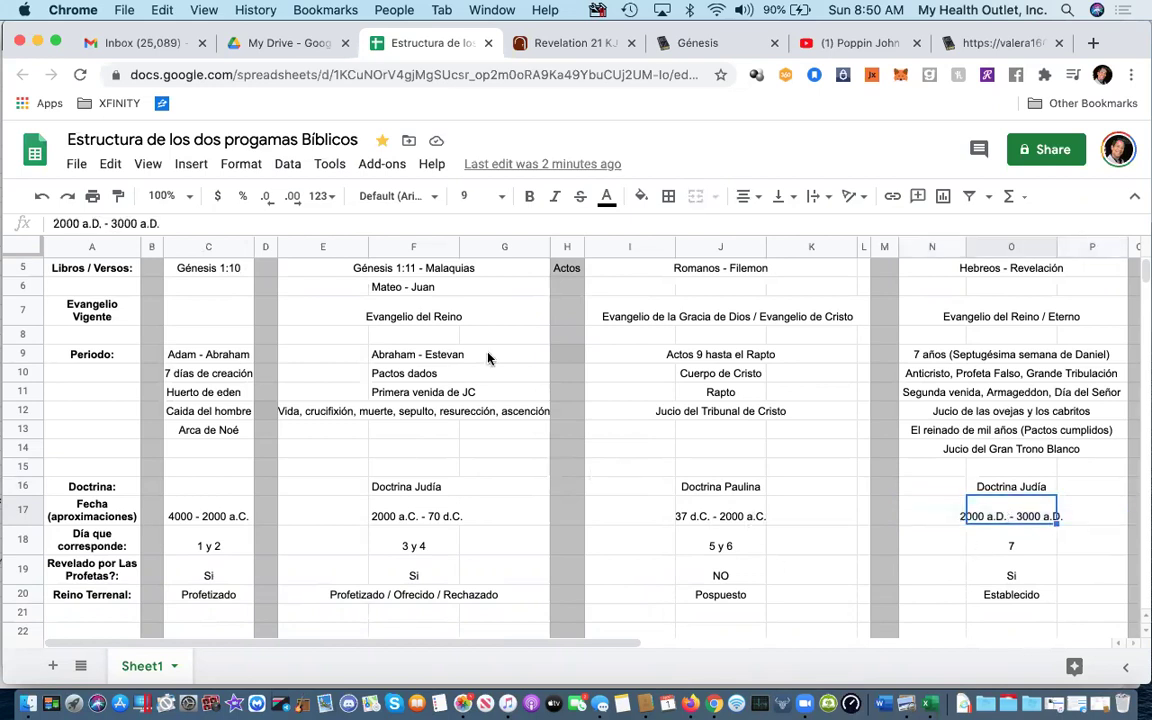
{"action": "left_click", "coordinate": [95, 222]}
{"action": "key", "text": "BackSpace"}
{"action": "type", "text": "C"}
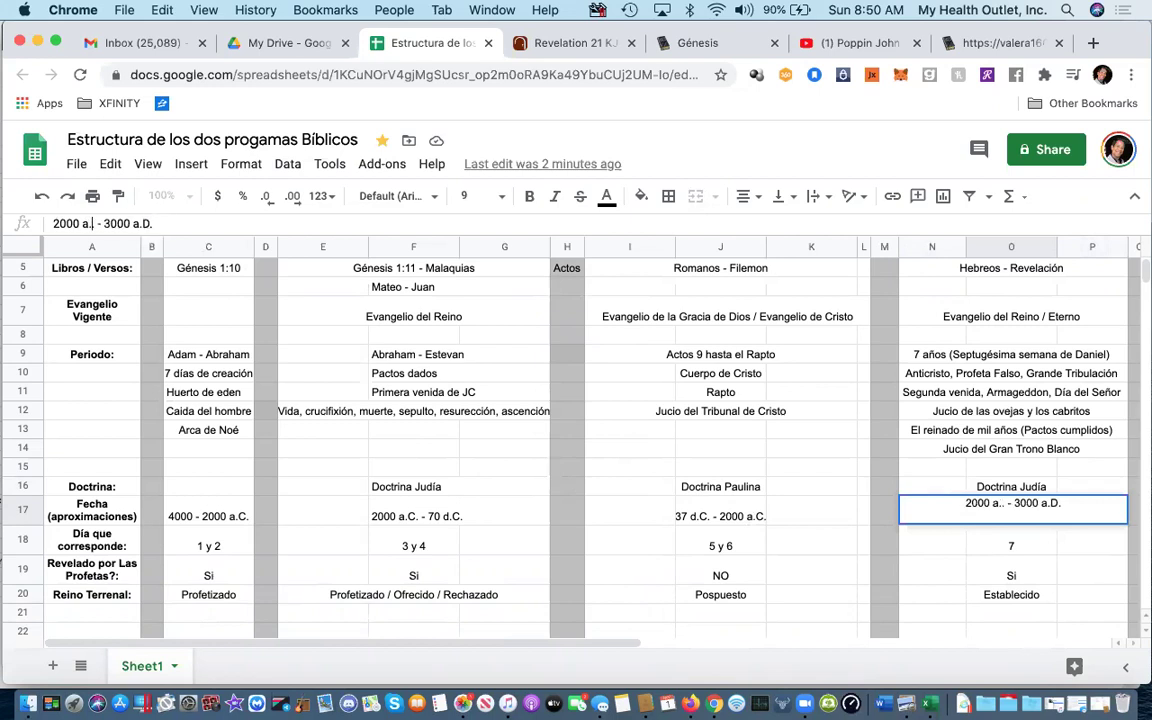
{"action": "left_click", "coordinate": [157, 224]}
{"action": "key", "text": "BackSpace"}
{"action": "type", "text": "C"}
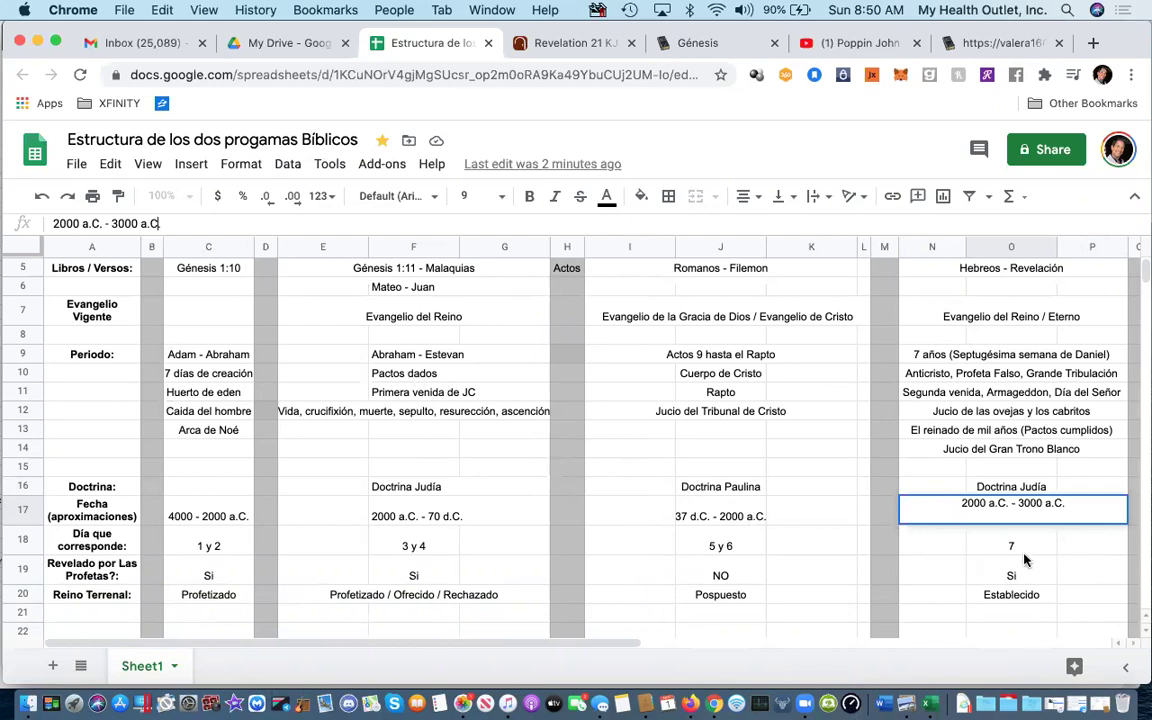
{"action": "left_click", "coordinate": [985, 545]}
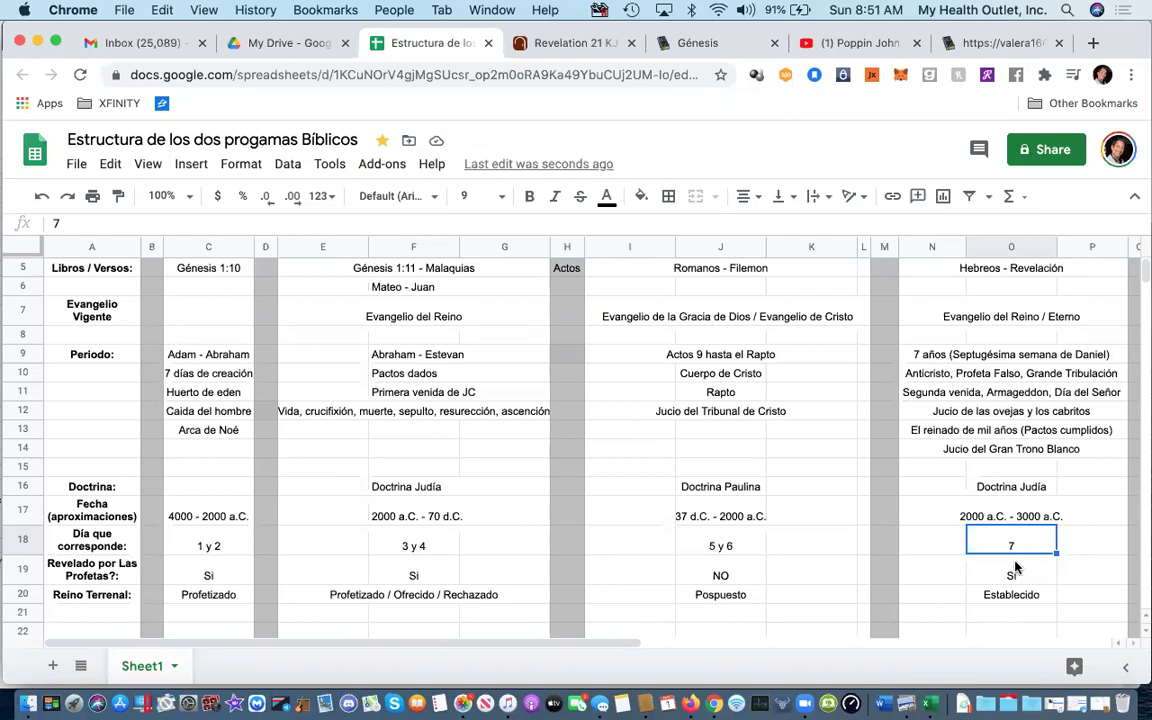
- Highlight the same program's Revelado por Las Profetas and Libros / Versos entries, and view the book list on valera1602.org's Biblia / Bible page
{"action": "left_click", "coordinate": [1008, 581]}
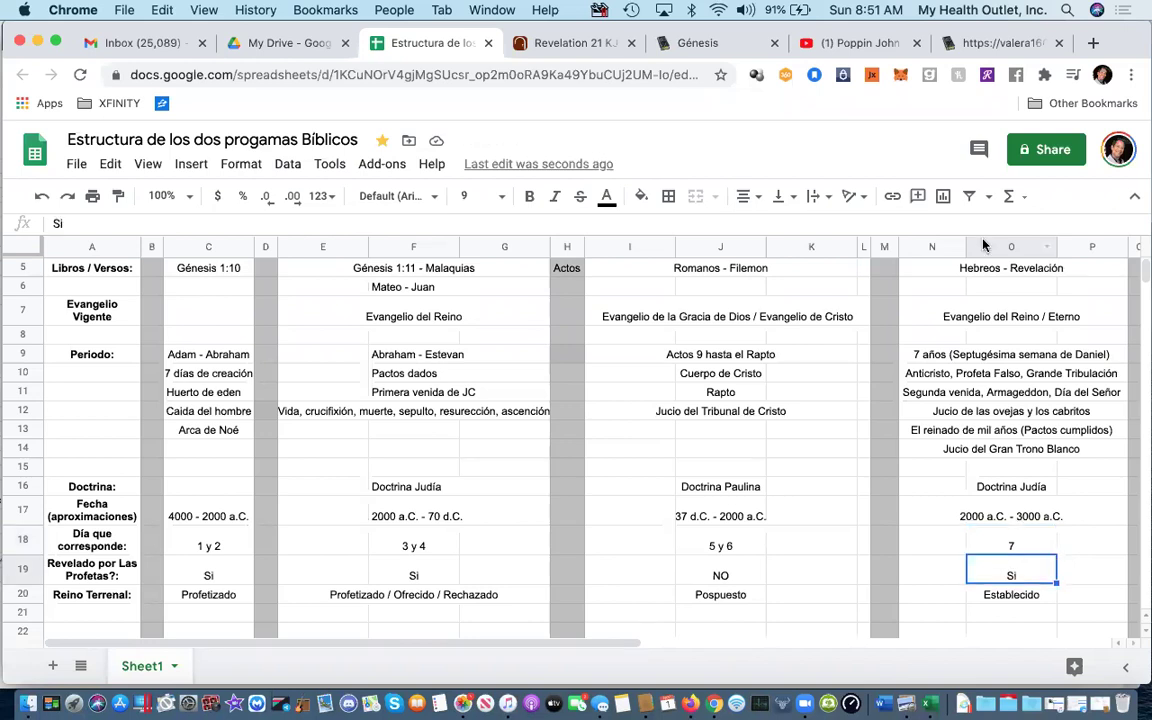
{"action": "left_click_drag", "start_coordinate": [935, 268], "coordinate": [1100, 268]}
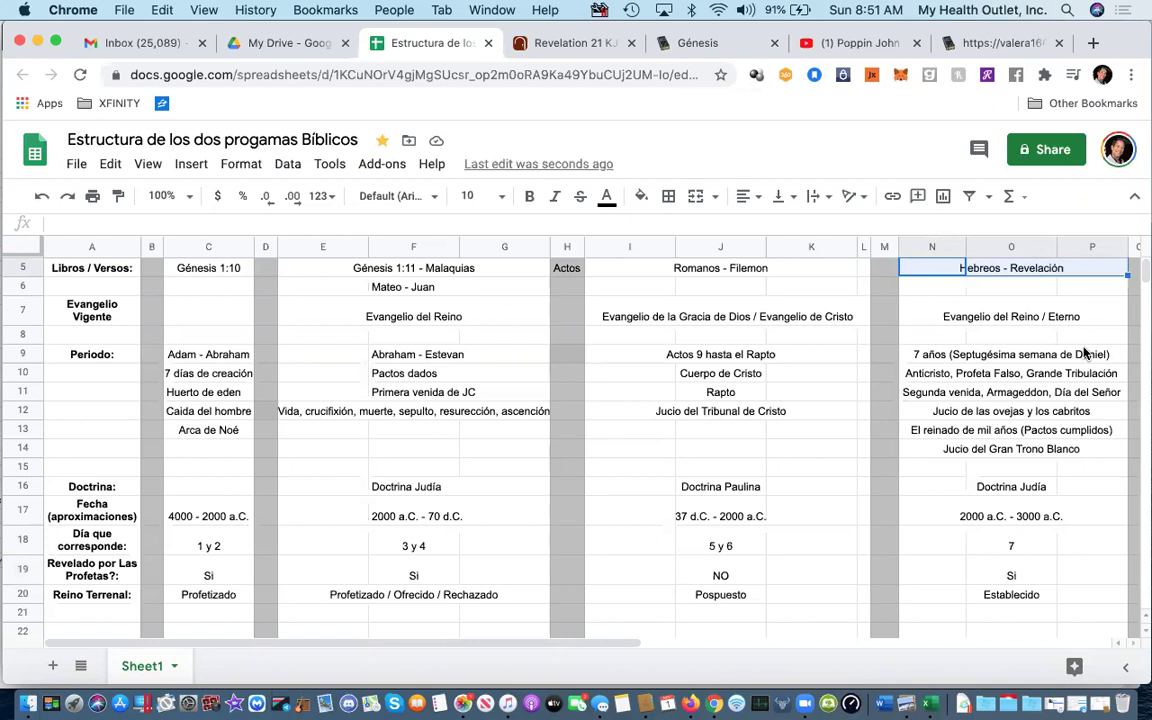
{"action": "left_click", "coordinate": [963, 40]}
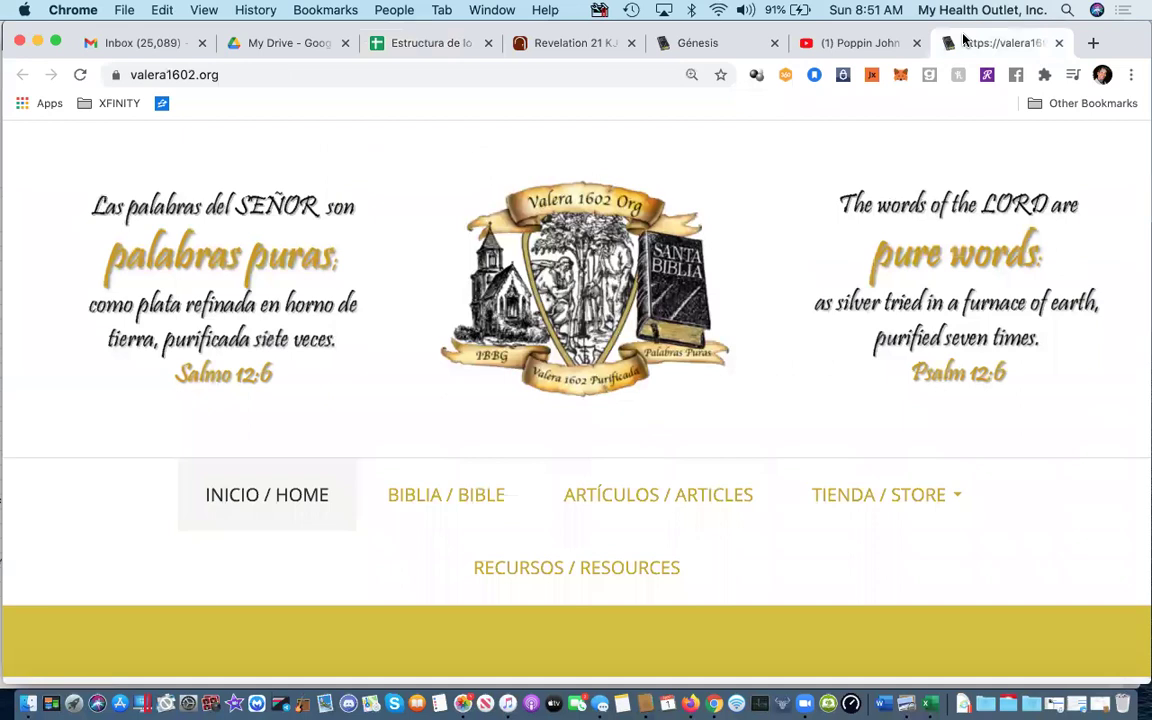
{"action": "left_click", "coordinate": [421, 516]}
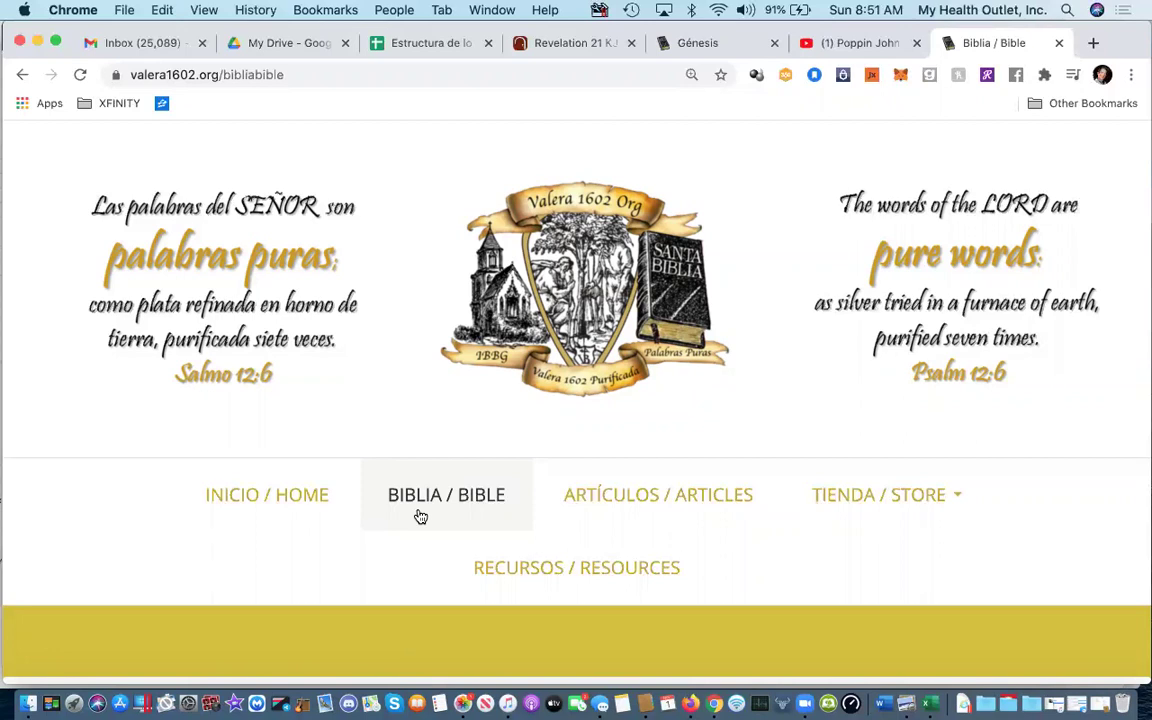
{"action": "scroll", "coordinate": [420, 516], "scroll_direction": "down", "scroll_amount": 9}
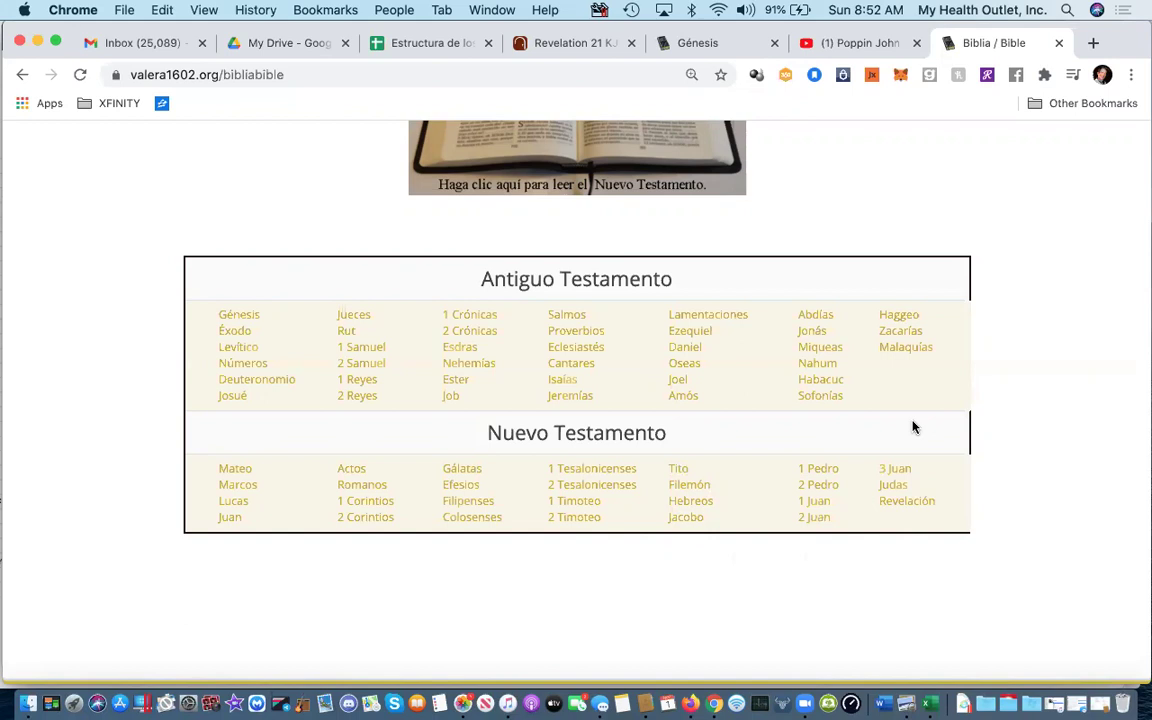
- Return to the programs spreadsheet, highlight the Programa Misterio's columns I to L, and point out its Evangelio Vigente entry
{"action": "left_click", "coordinate": [380, 45]}
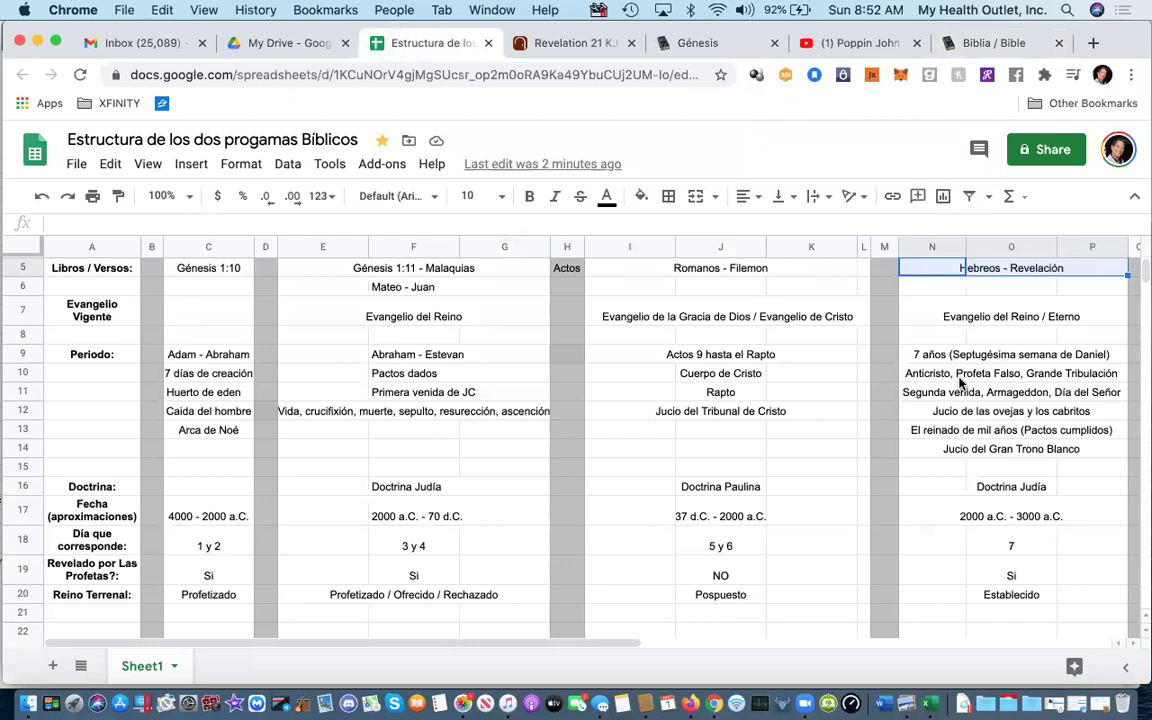
{"action": "scroll", "coordinate": [959, 382], "scroll_direction": "up", "scroll_amount": 2}
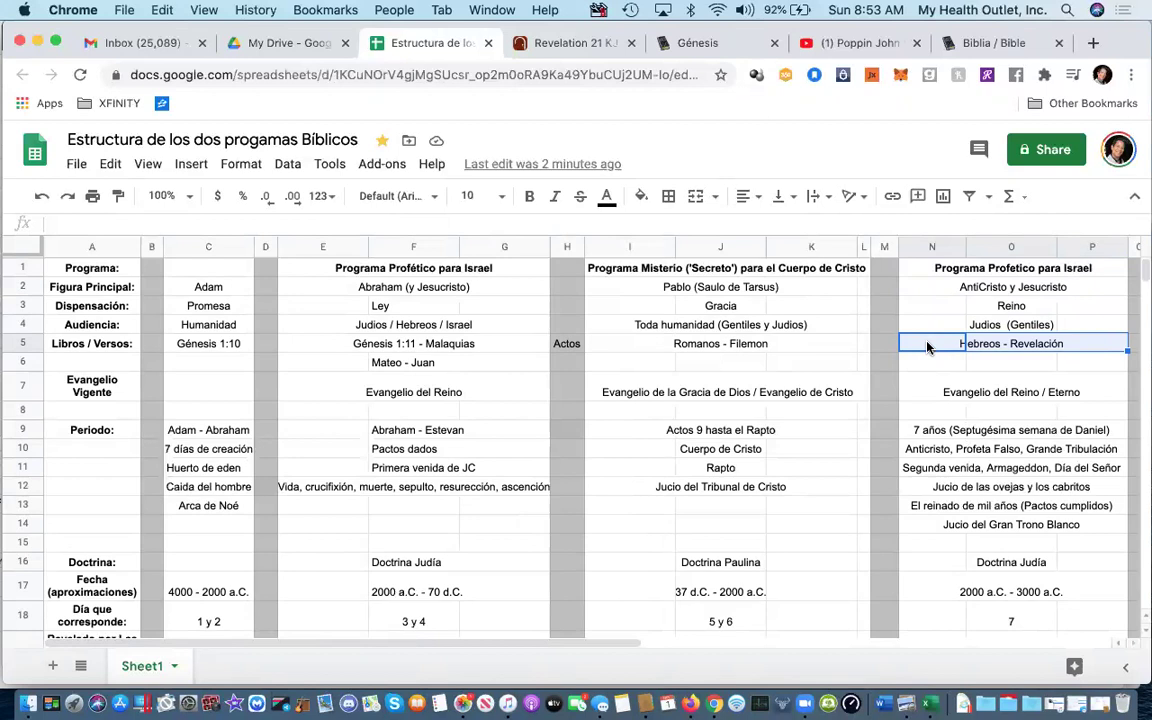
{"action": "left_click", "coordinate": [605, 247]}
{"action": "left_click_drag", "start_coordinate": [605, 247], "coordinate": [864, 247]}
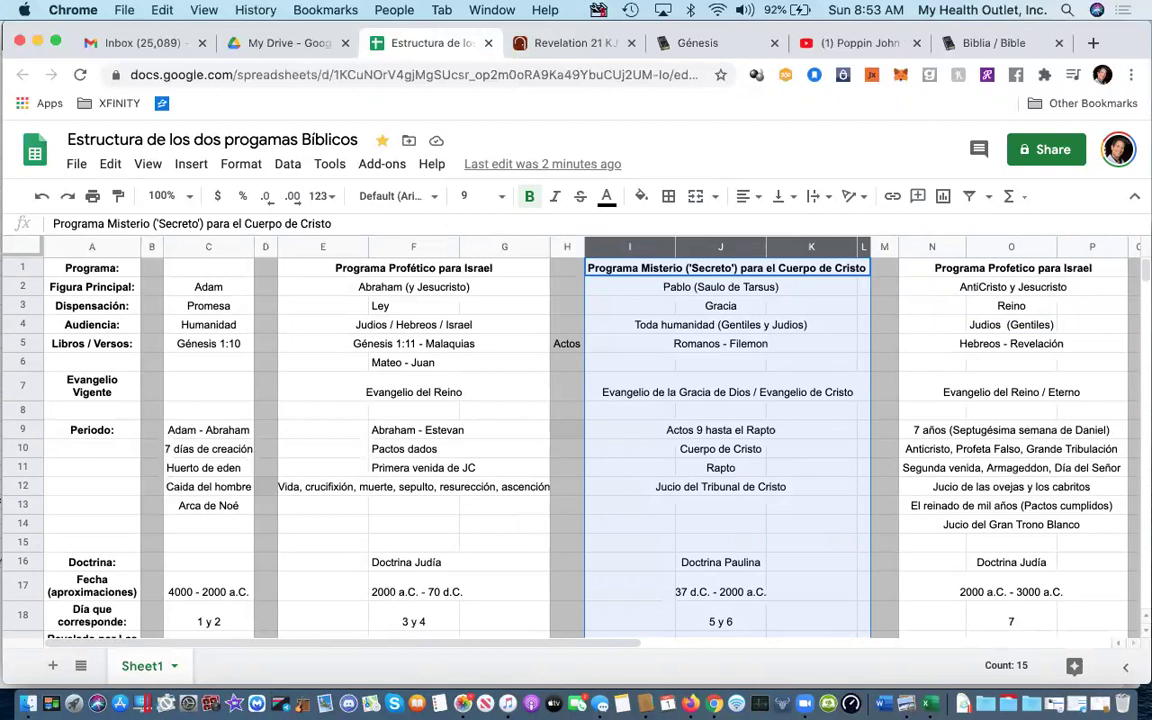
{"action": "left_click", "coordinate": [618, 397]}
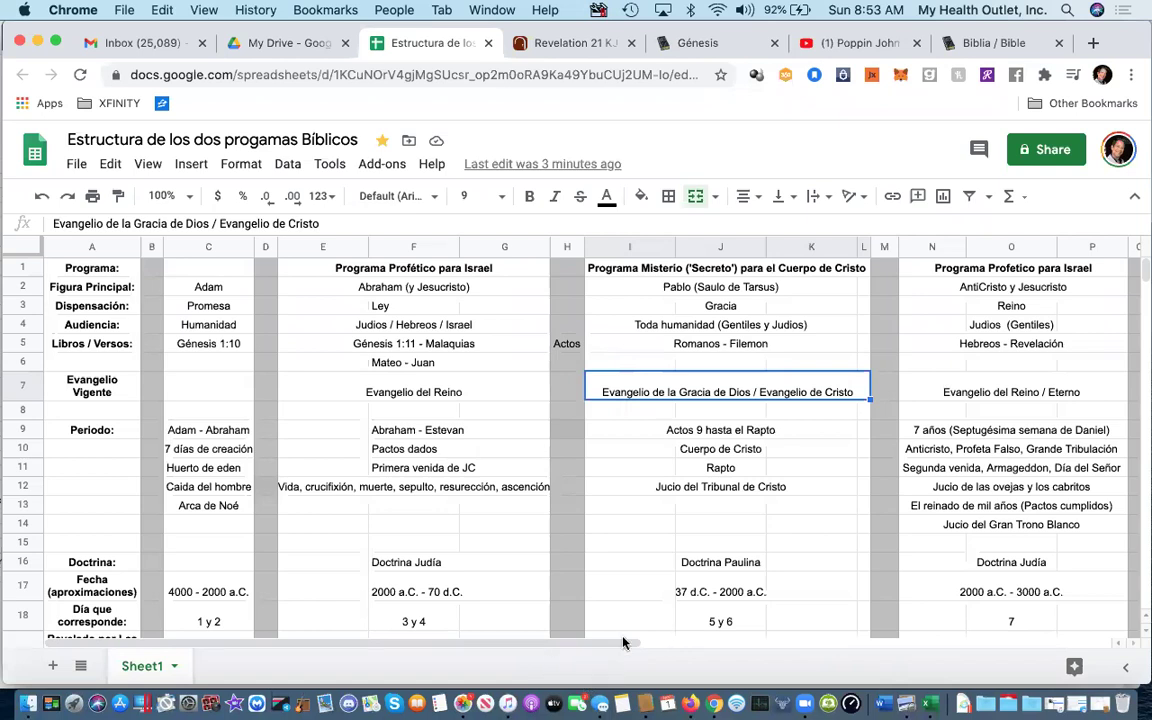
- Switch to the Photos app and show the image of the "Estructura de los dos progamas Bíblicos" table
{"action": "left_click", "coordinate": [464, 706]}
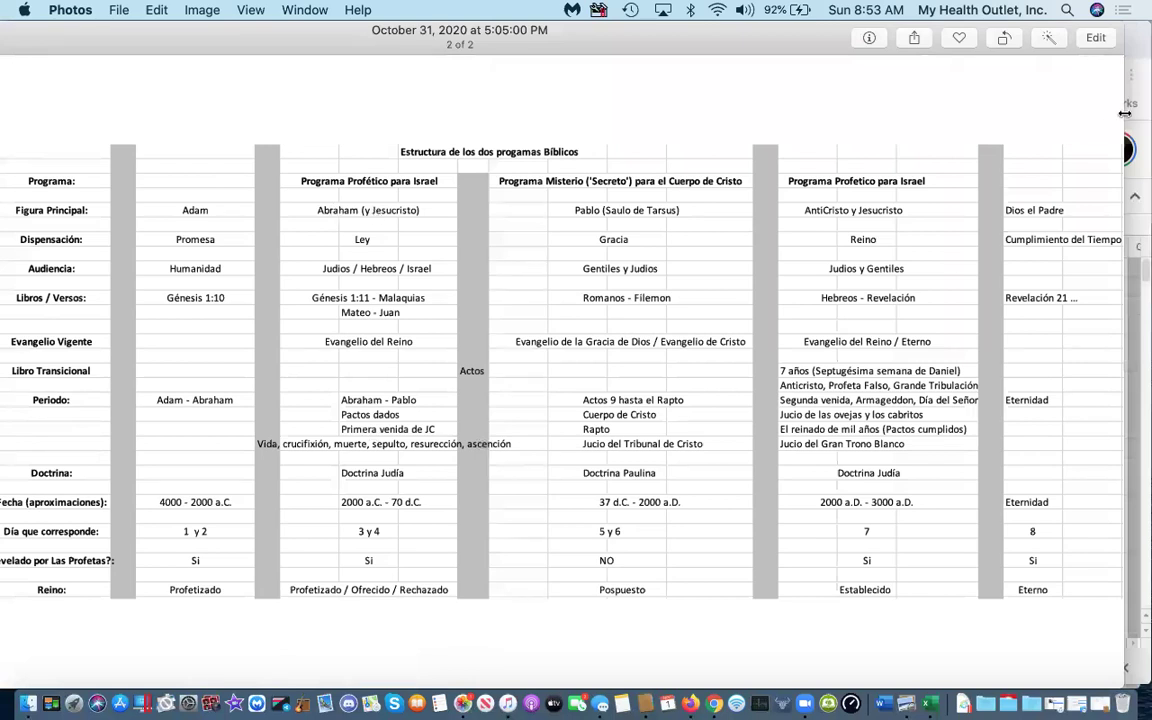
- Narrow and reposition the Photos window, then show the "Dos Evangelios Bíblicos" table image from the 2 Gospels album
{"action": "left_click_drag", "start_coordinate": [1125, 113], "coordinate": [862, 113]}
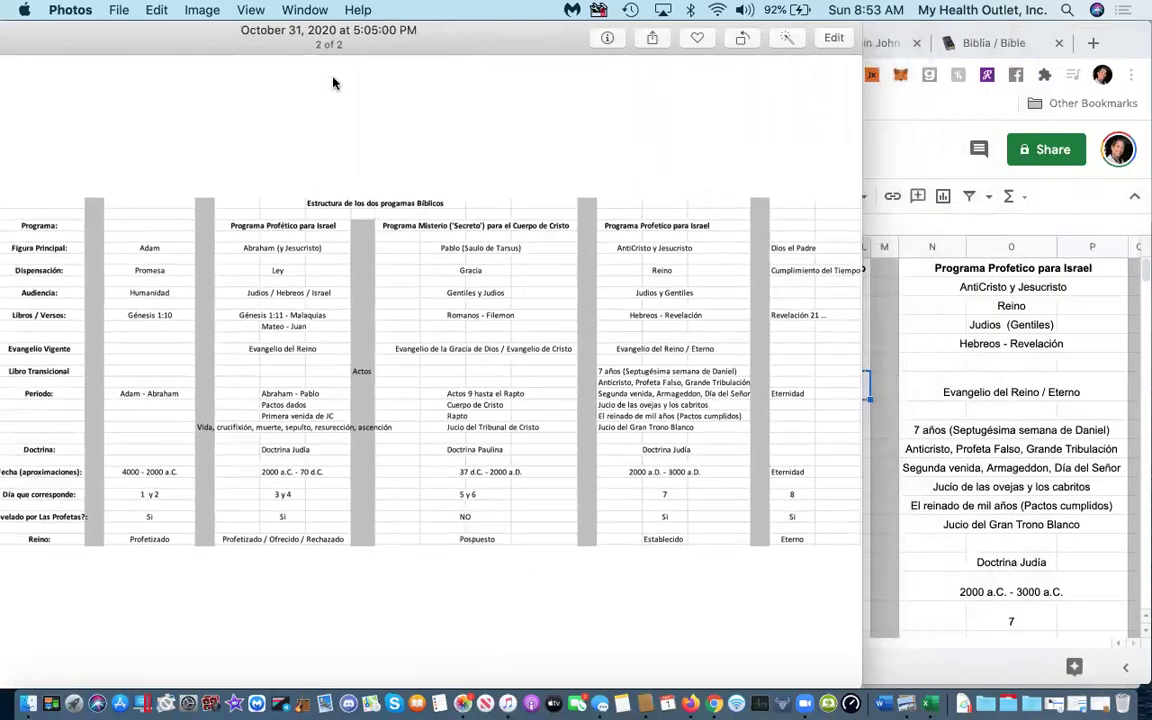
{"action": "left_click_drag", "start_coordinate": [155, 38], "coordinate": [363, 38]}
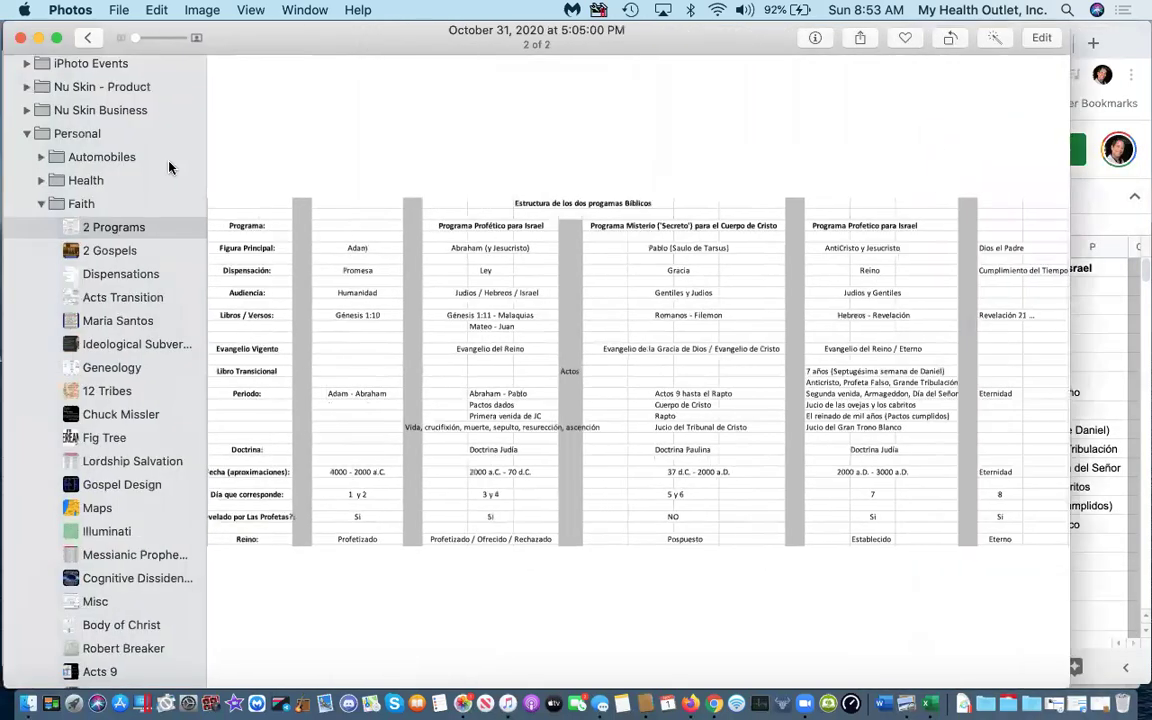
{"action": "left_click", "coordinate": [107, 254]}
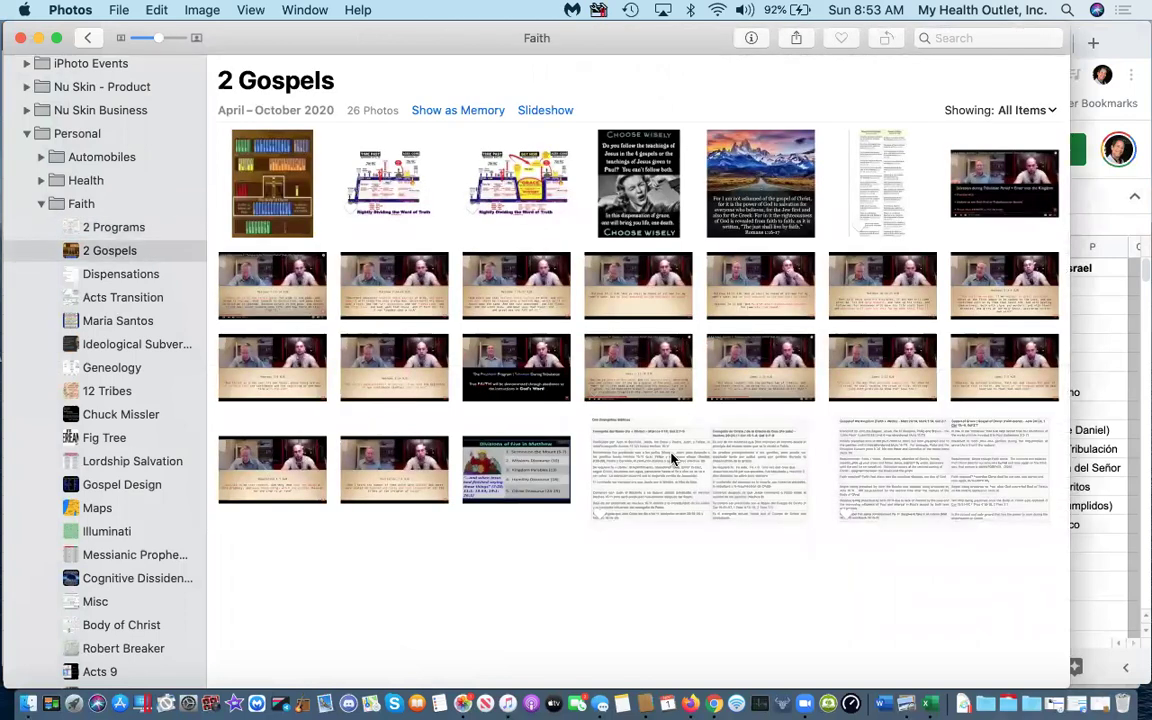
{"action": "double_click", "coordinate": [708, 470]}
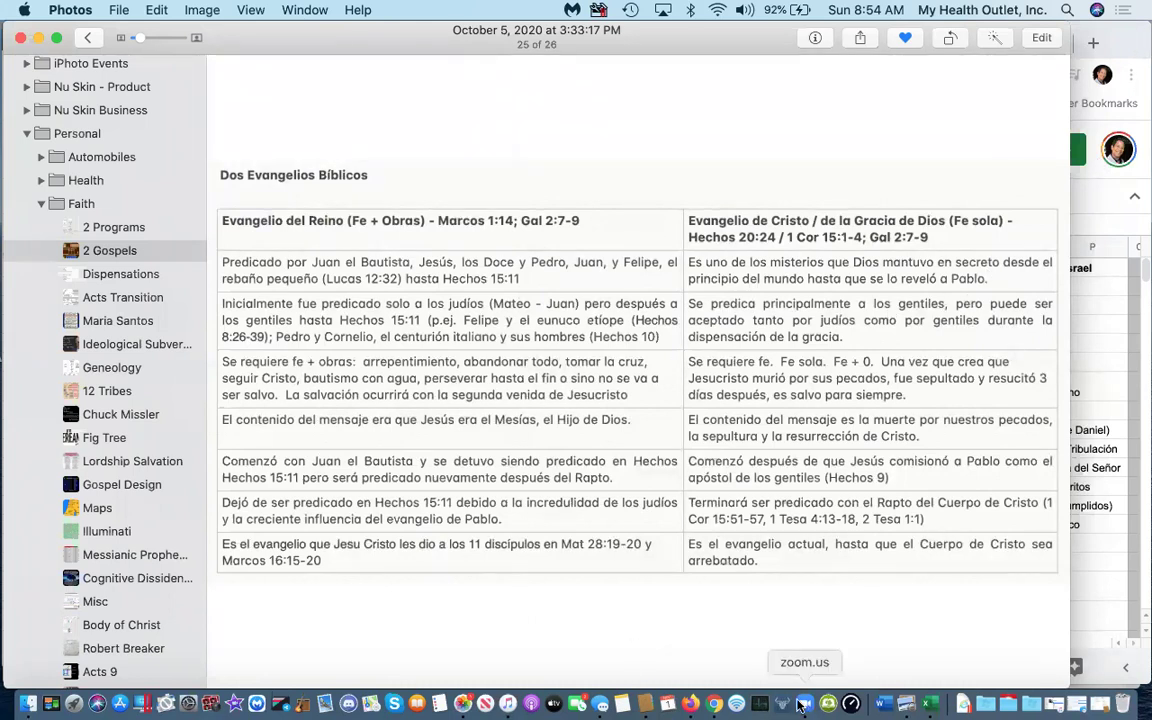
- Switch back to Chrome, close the open YouTube video page beside the Bible pages, and load the youtube.com home page in a new tab
{"action": "left_click", "coordinate": [715, 704]}
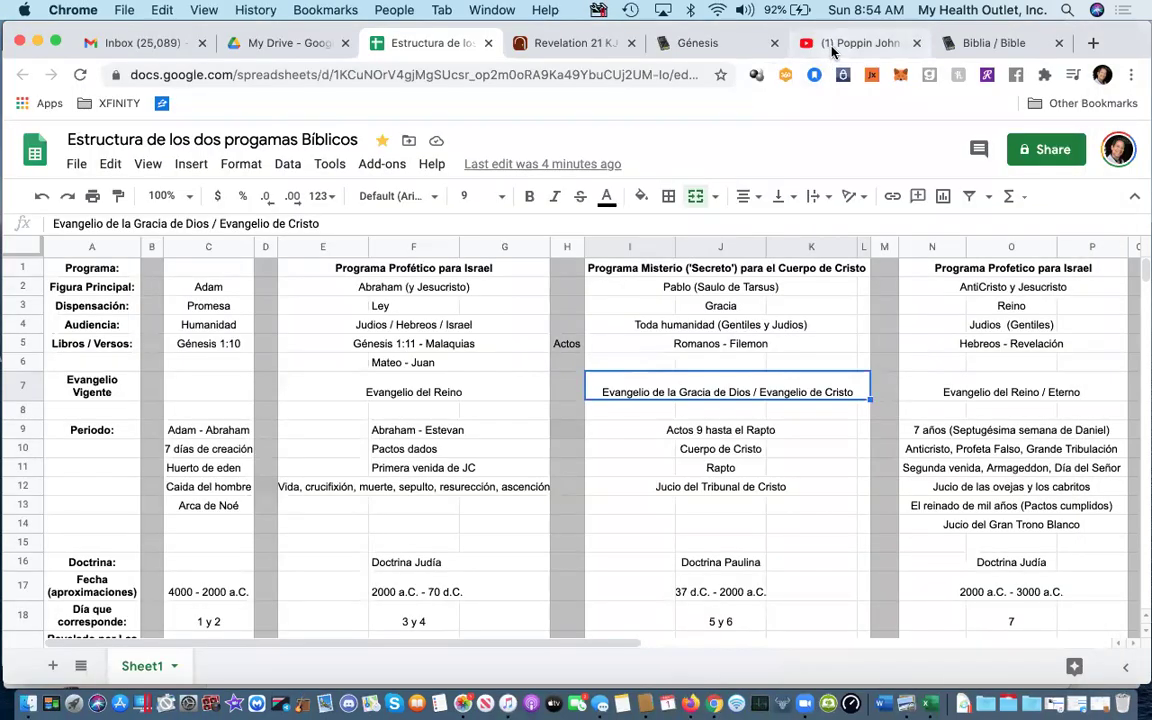
{"action": "left_click", "coordinate": [917, 43]}
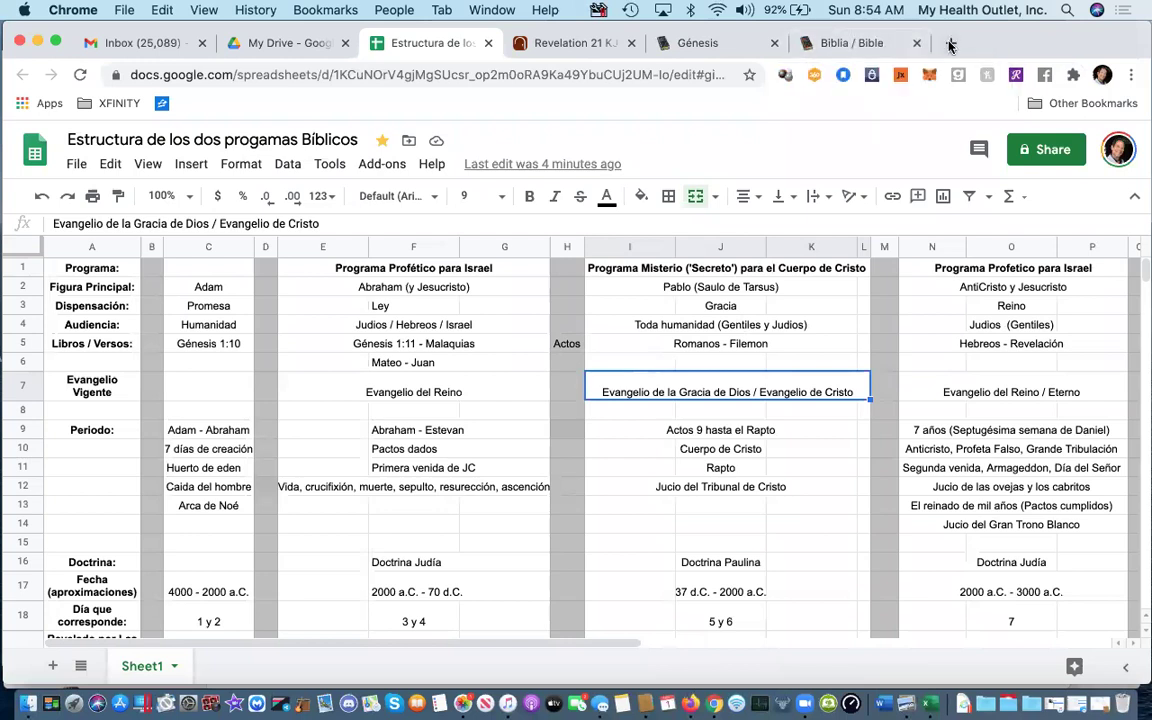
{"action": "left_click", "coordinate": [950, 43]}
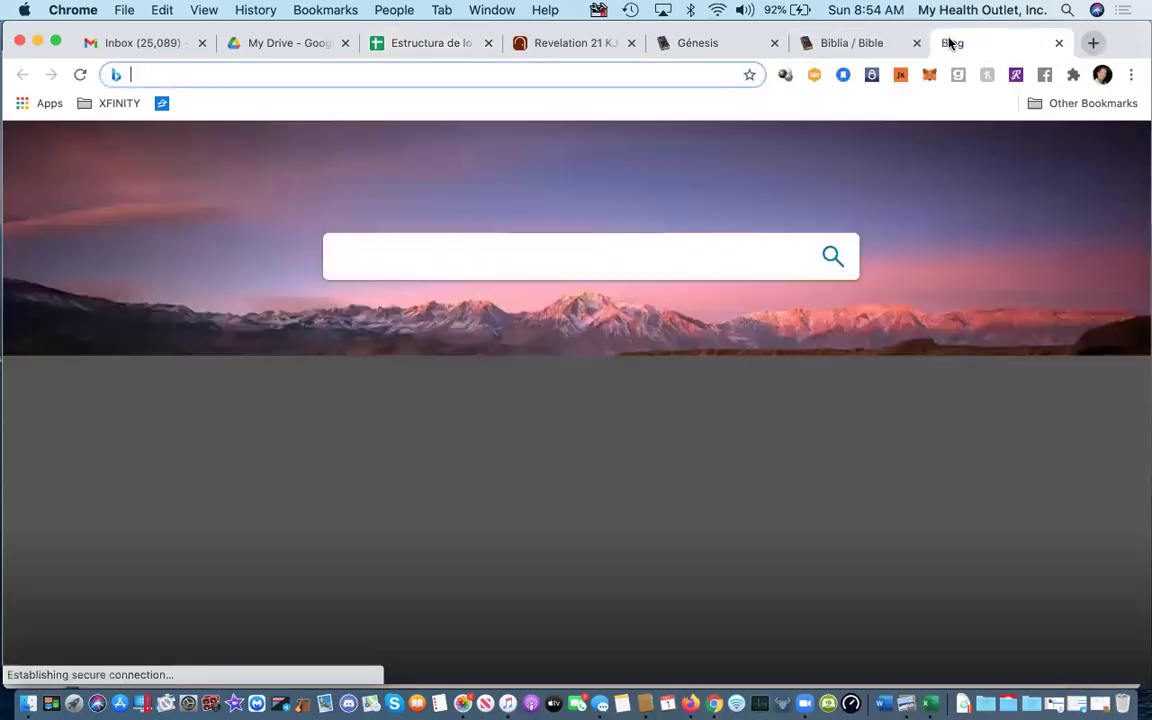
{"action": "type", "text": "yout"}
{"action": "key", "text": "Return"}
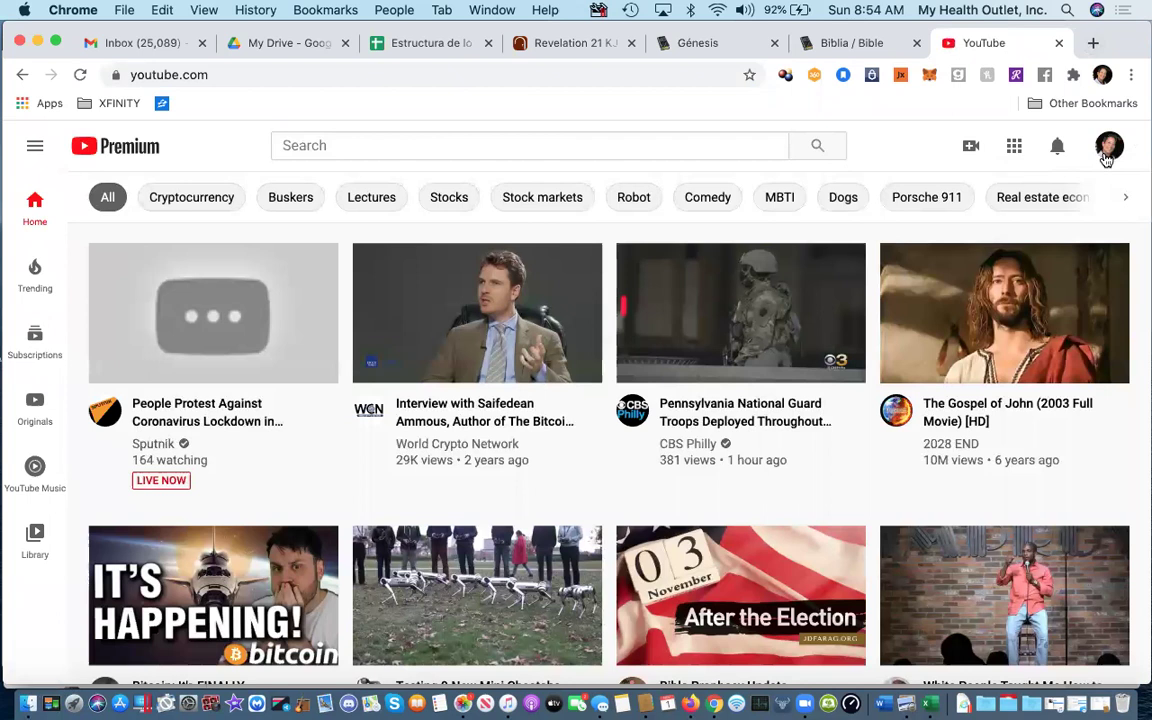
- Switch the signed-in YouTube account to the Bereanos channel
{"action": "left_click", "coordinate": [1107, 156]}
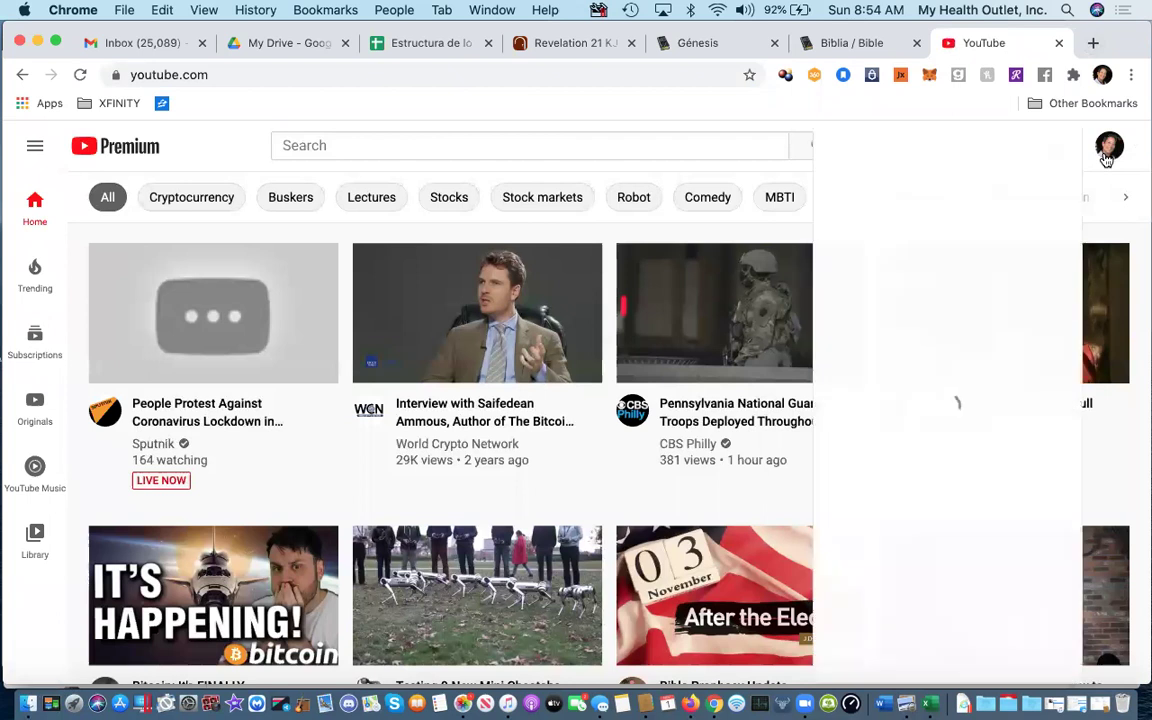
{"action": "left_click", "coordinate": [930, 371]}
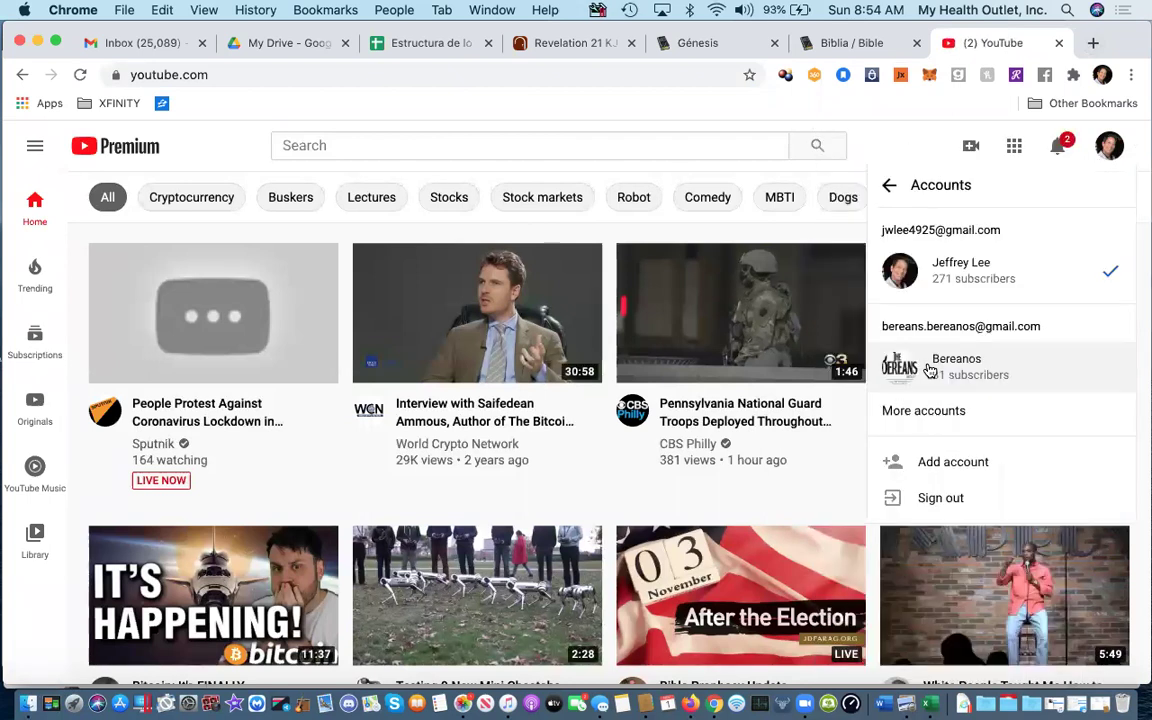
{"action": "left_click", "coordinate": [973, 368]}
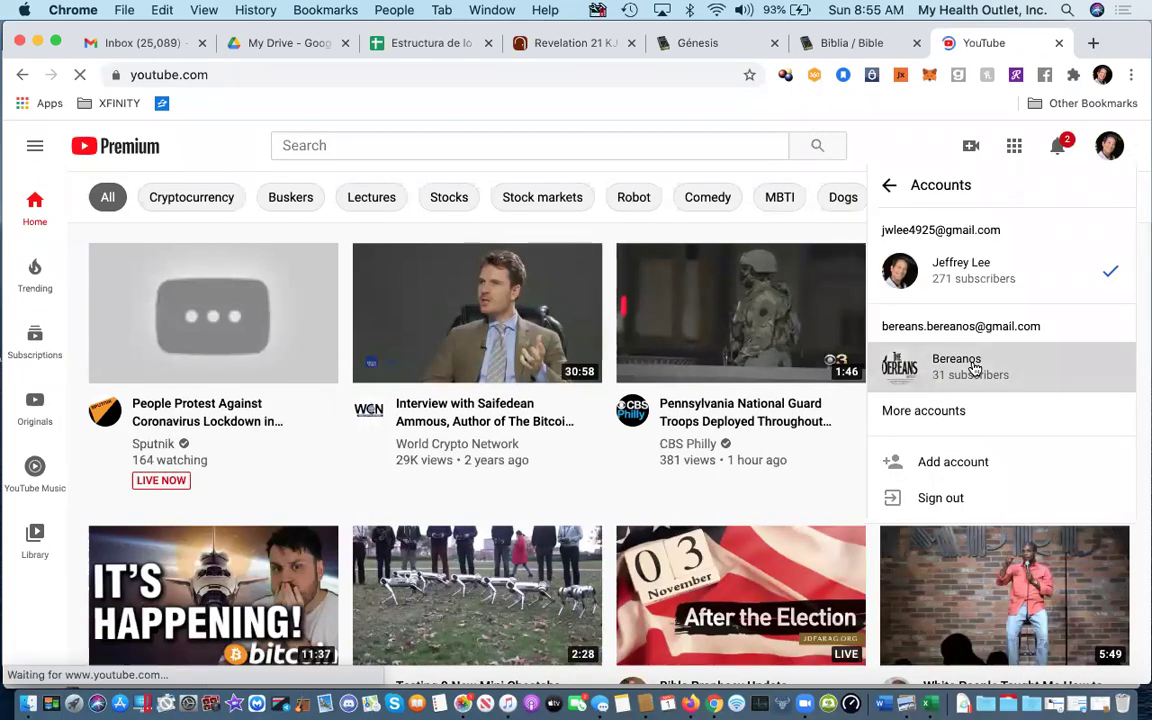